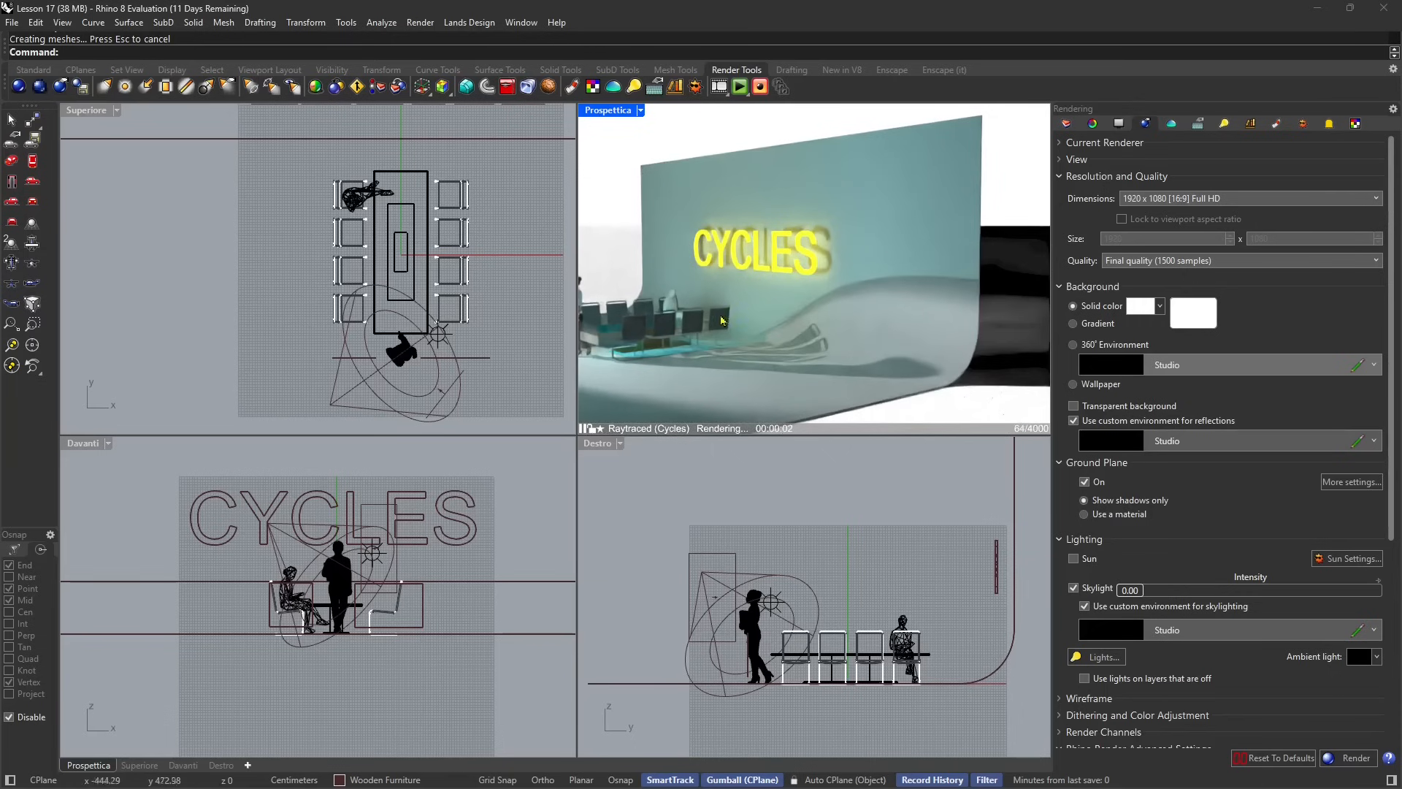
right_click_drag(829, 319, 693, 217)
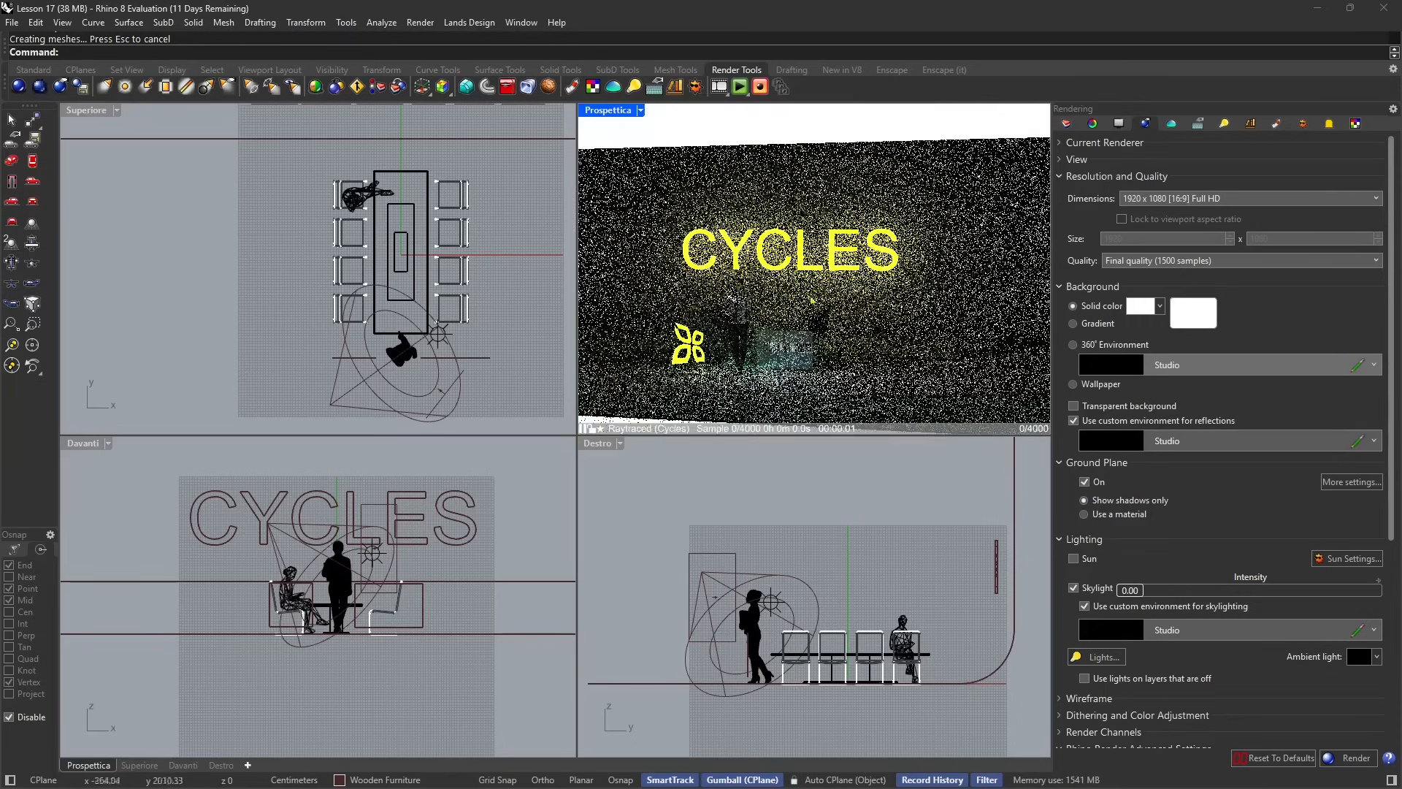
scroll(760, 295, "up", 3)
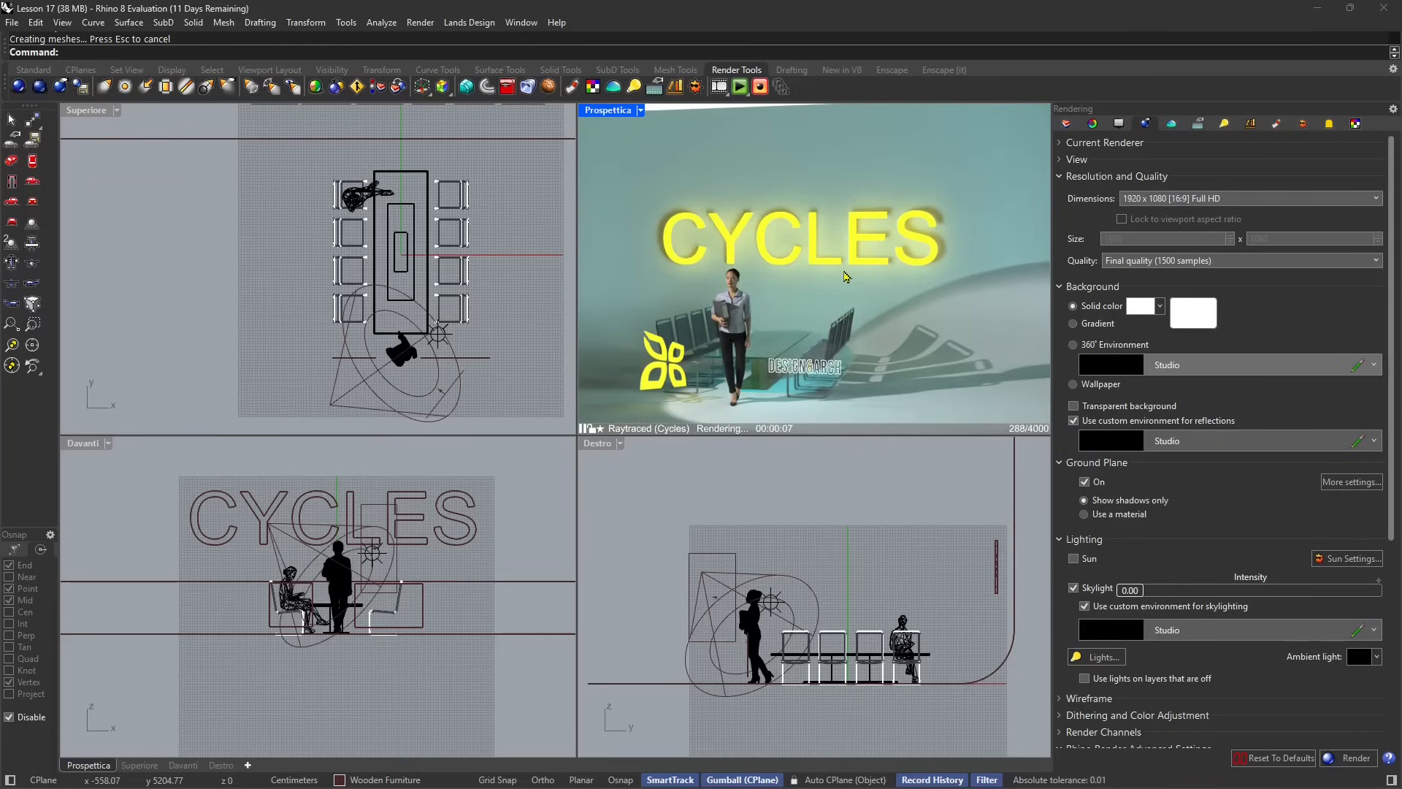
right_click_drag(872, 299, 783, 310)
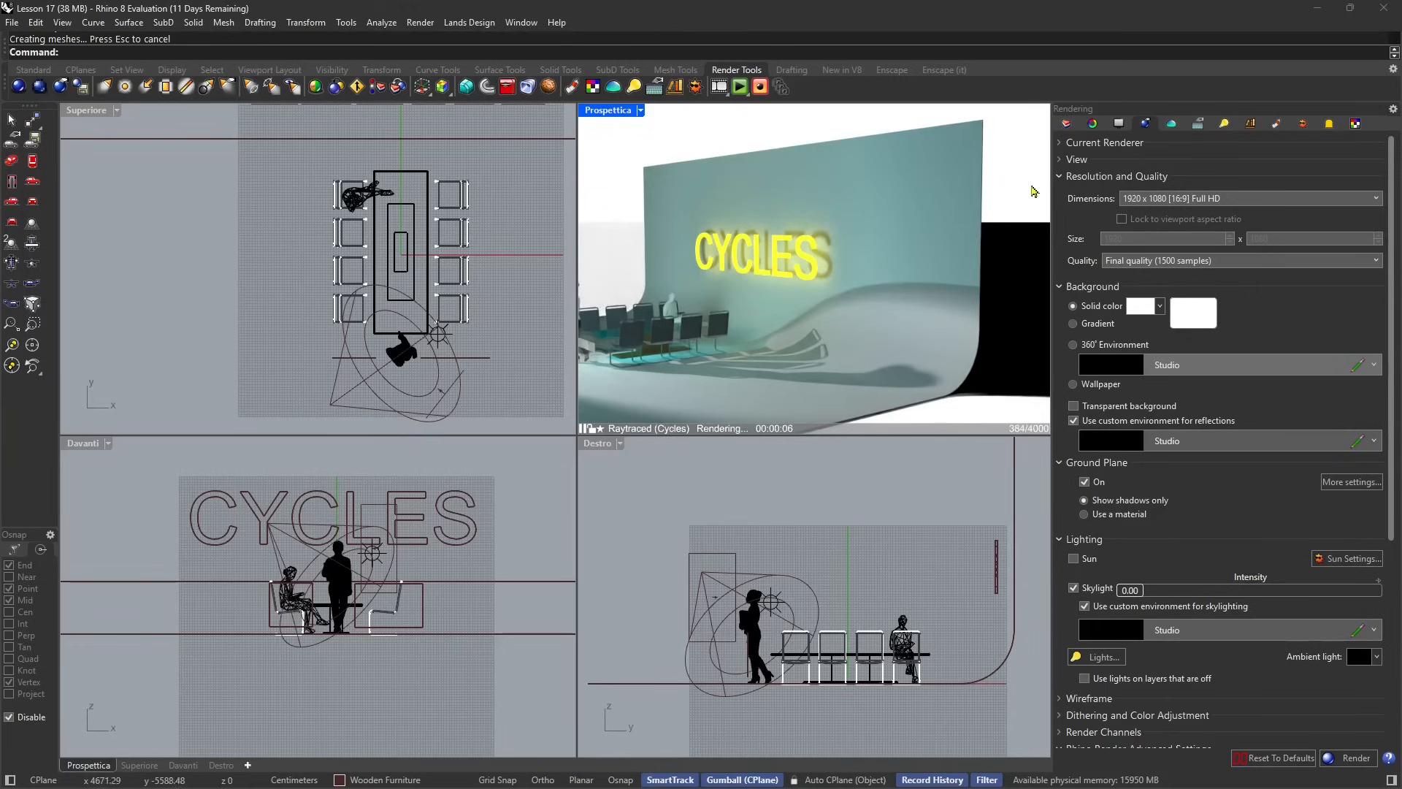
scroll(993, 180, "up", 3)
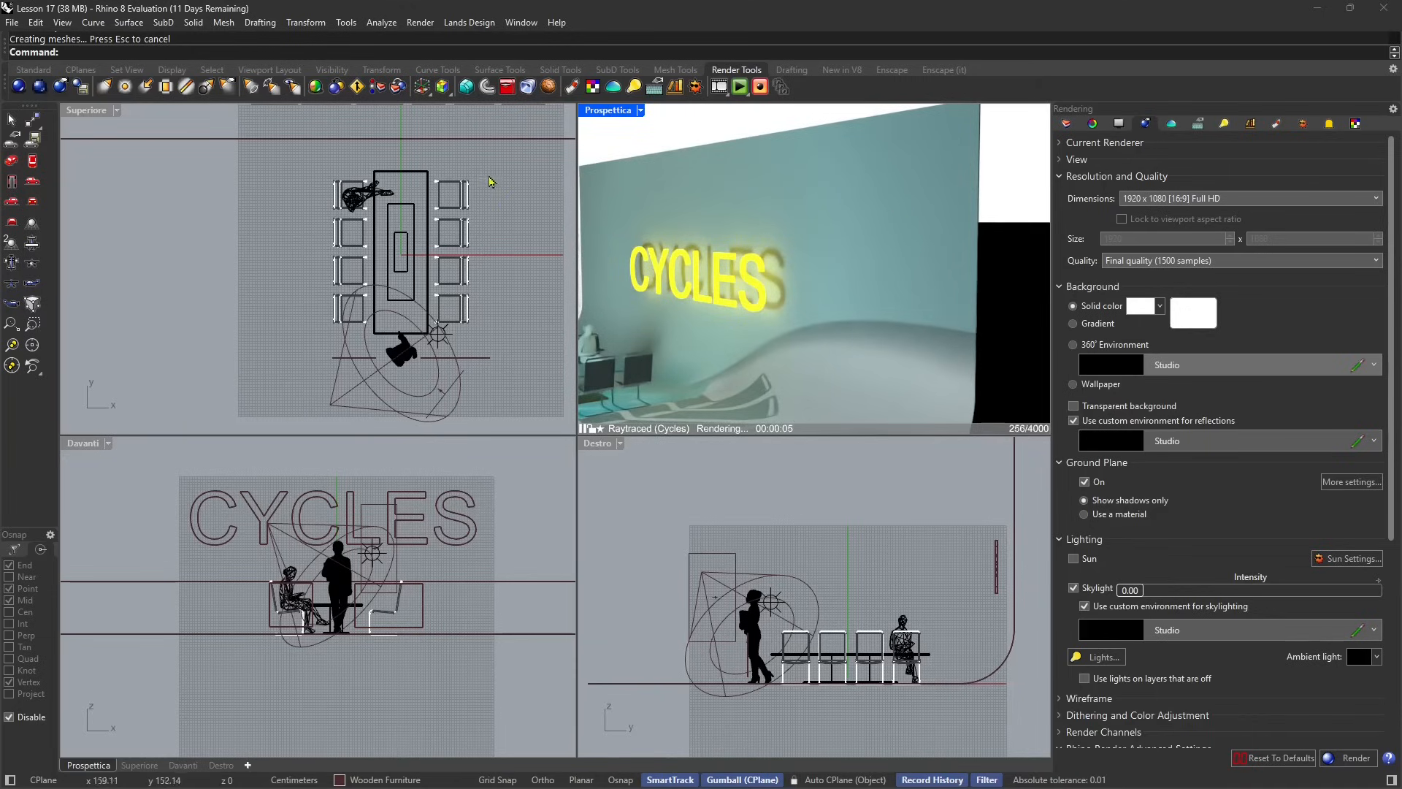
Toggle render thickening off and on for the curved backdrop wall, and set its thickening distance to 5
left_click(1012, 509)
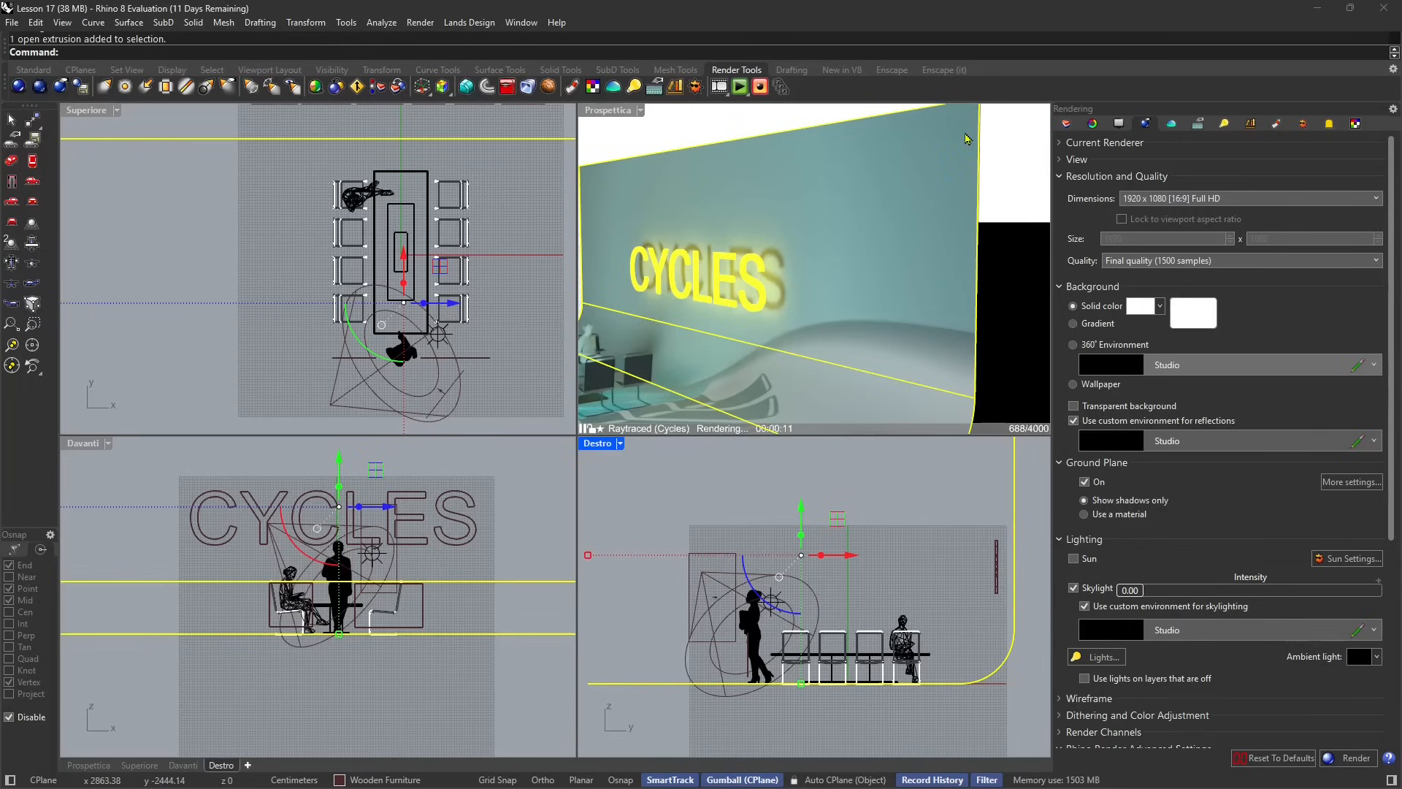
right_click_drag(962, 146, 946, 246)
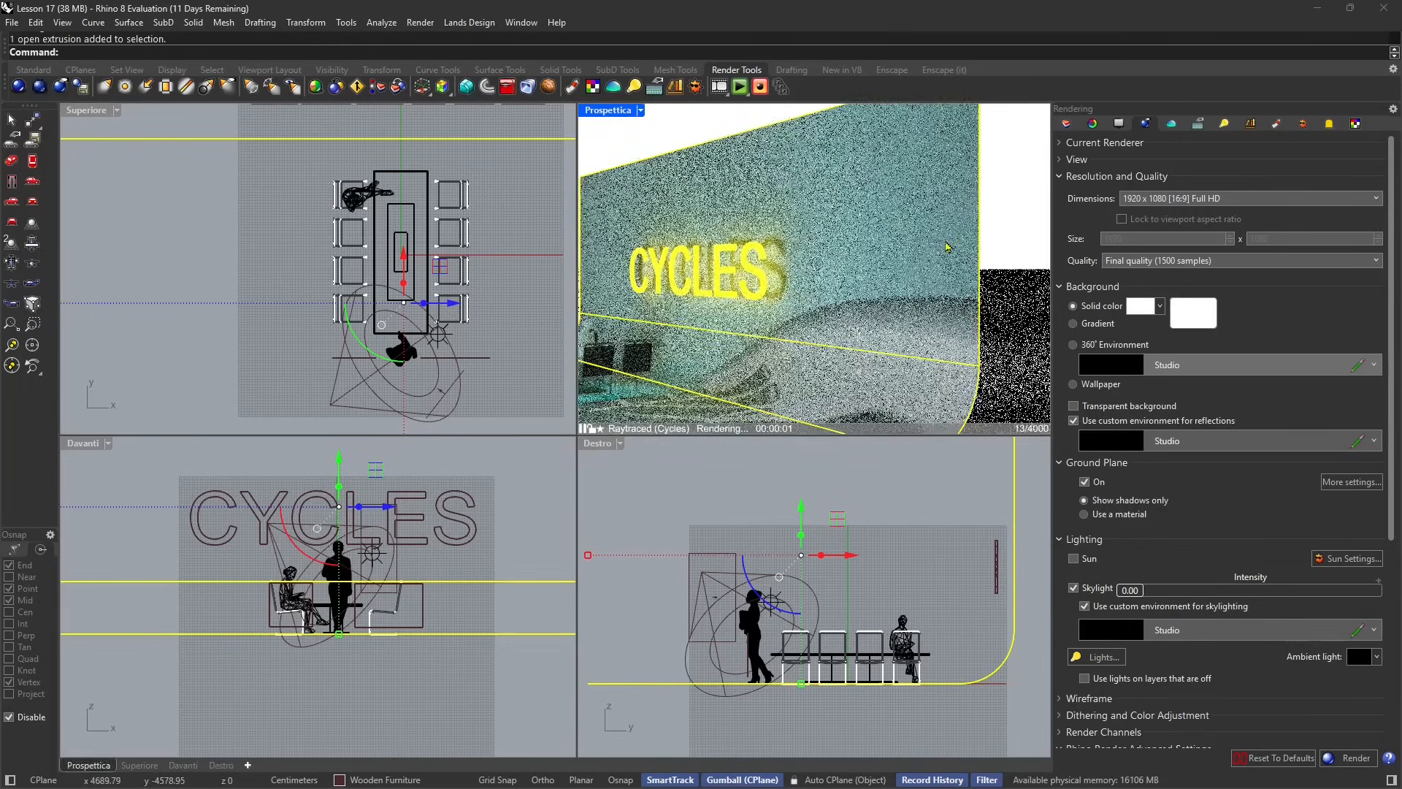
left_click(1093, 124)
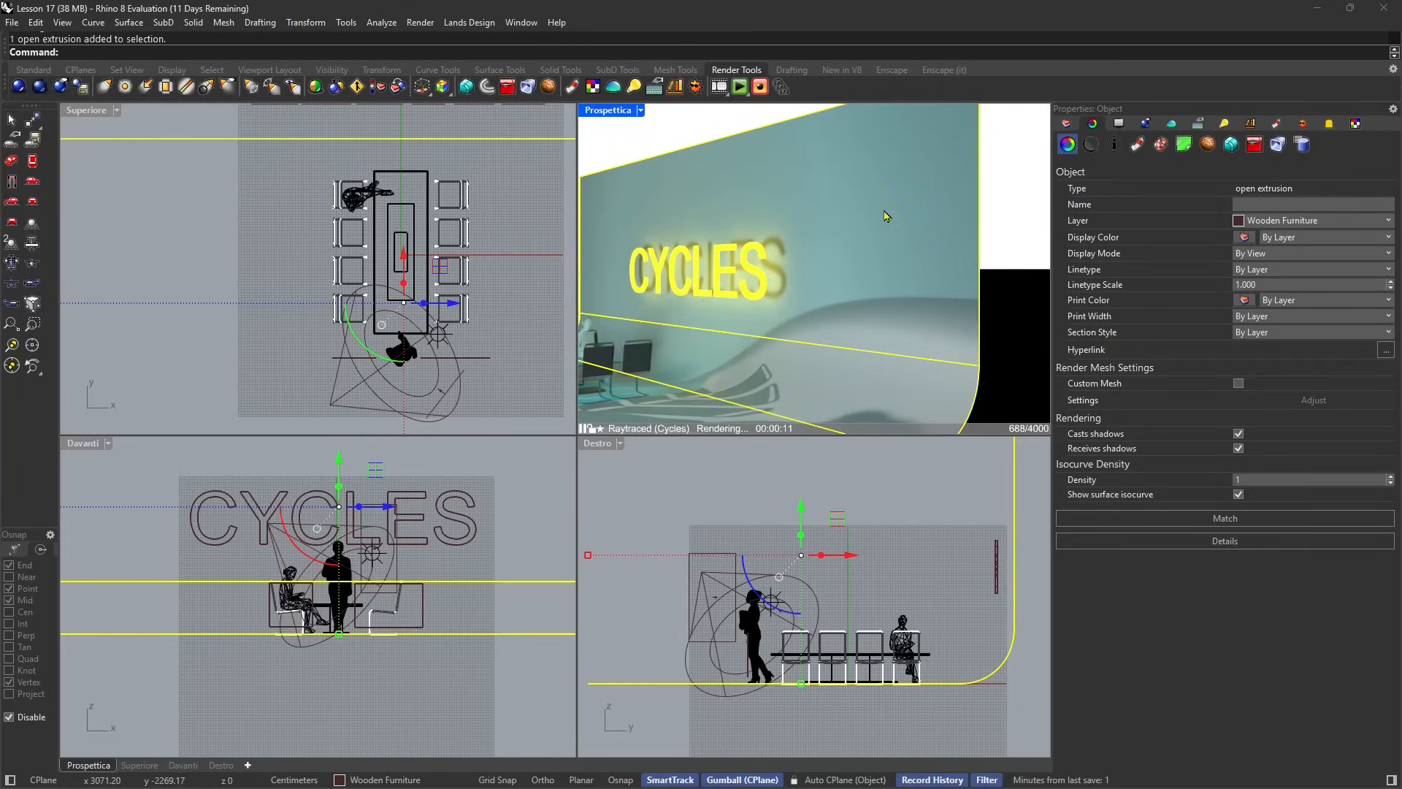
left_click(1277, 145)
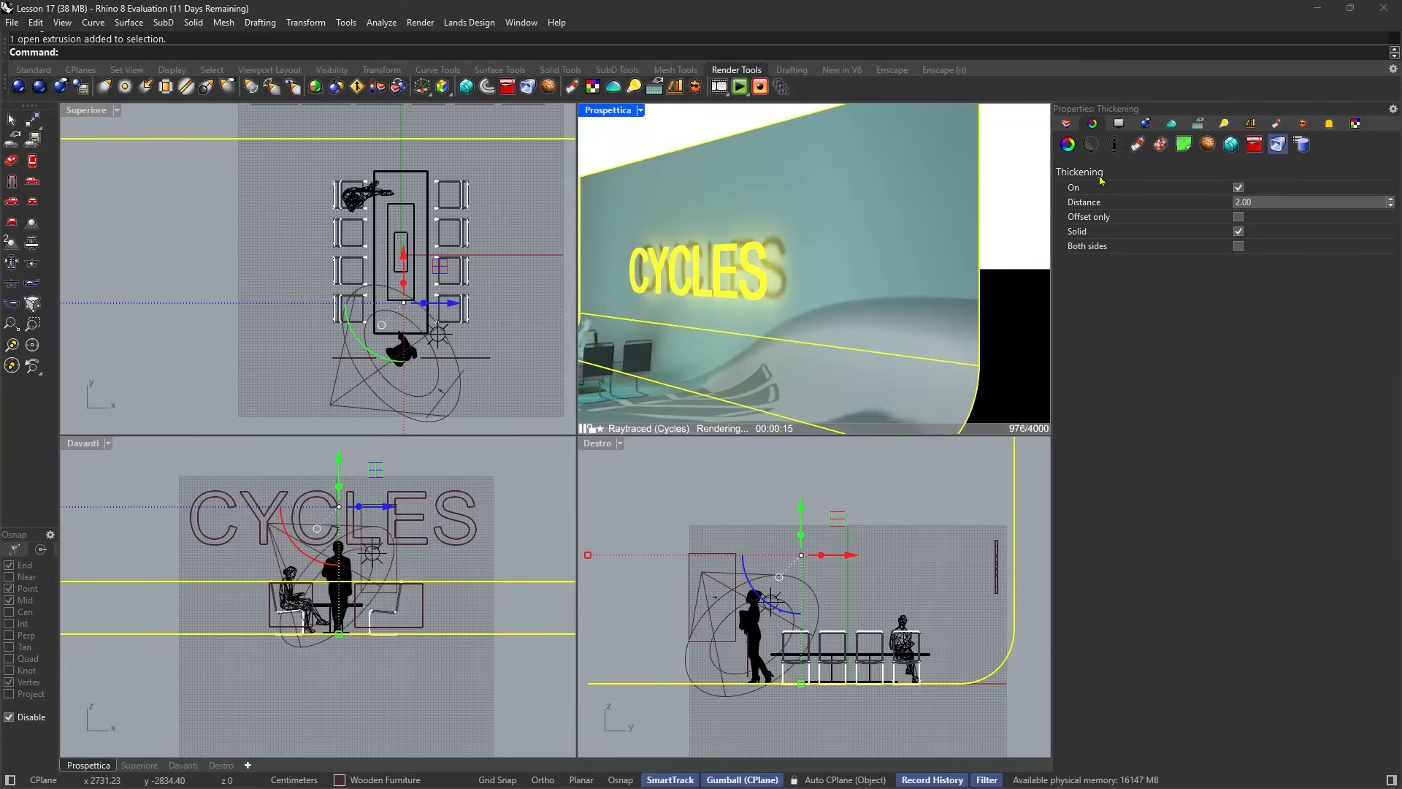
left_click(1239, 188)
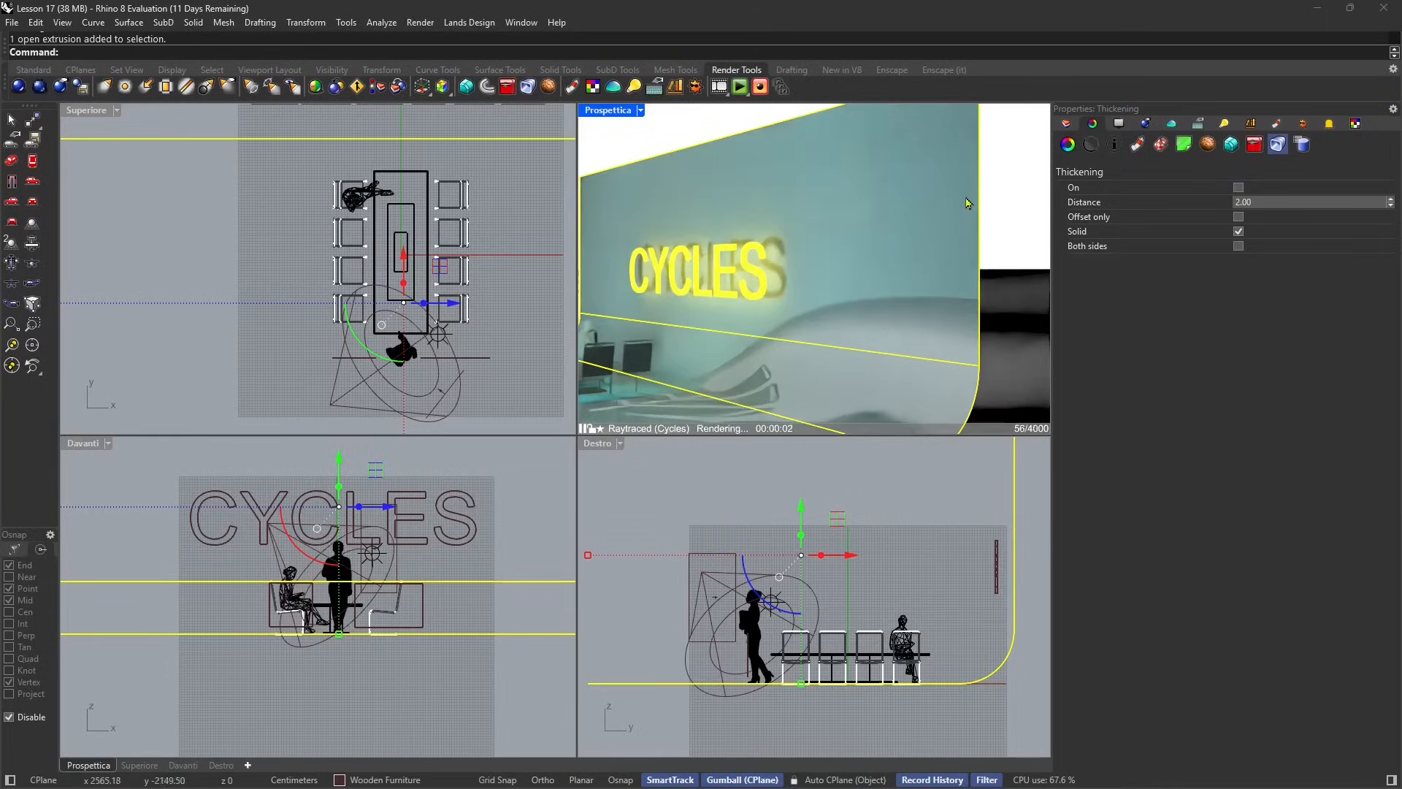
left_click(1239, 189)
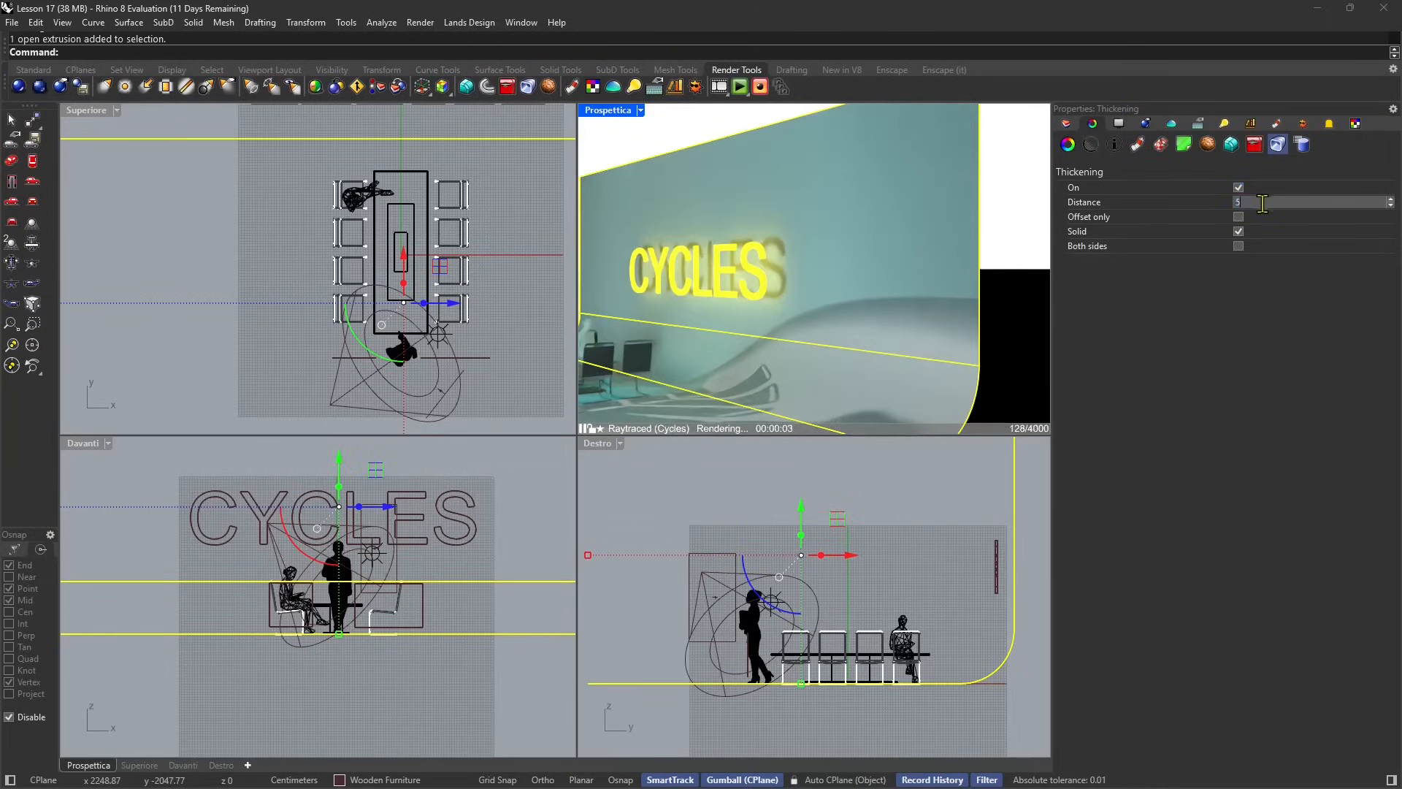
key("Return")
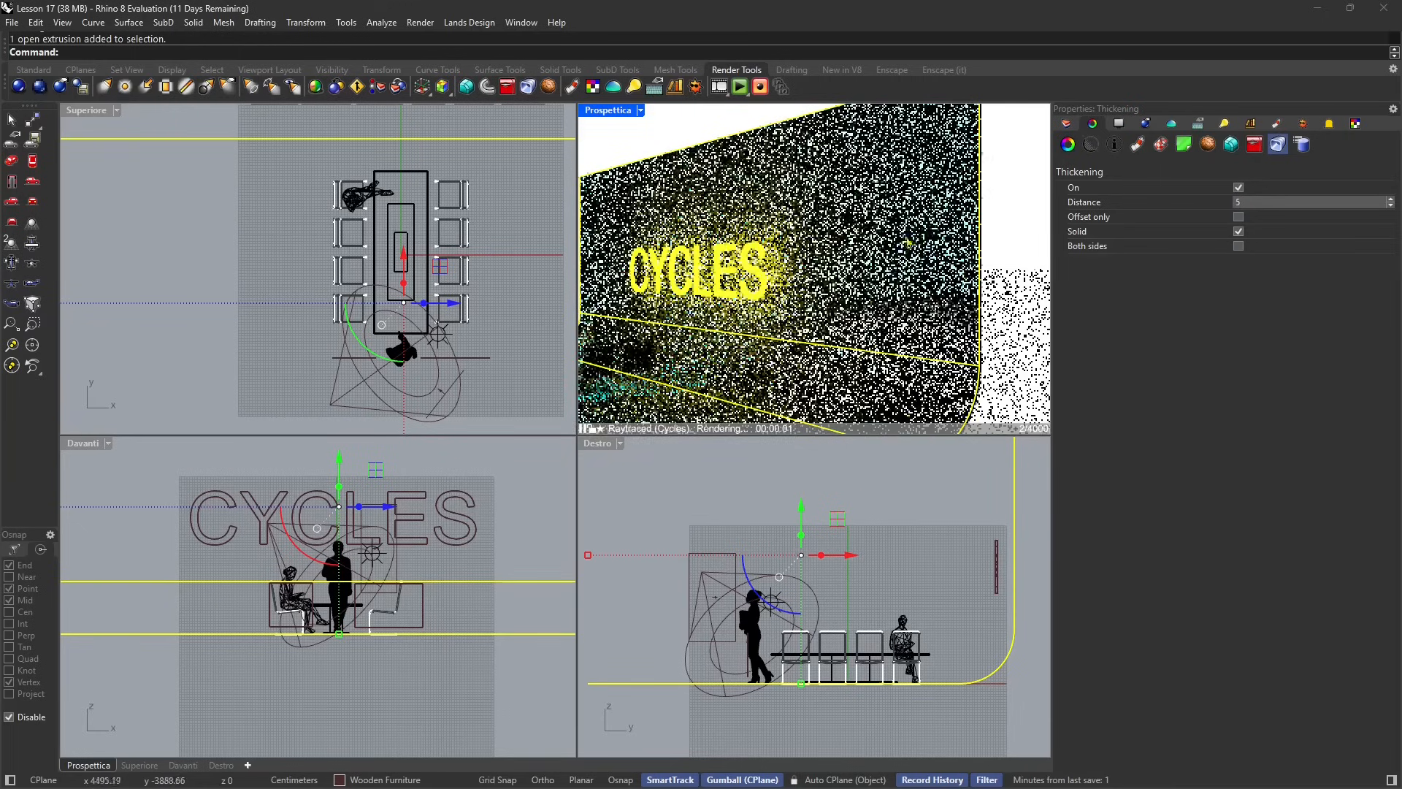
left_click(1008, 227)
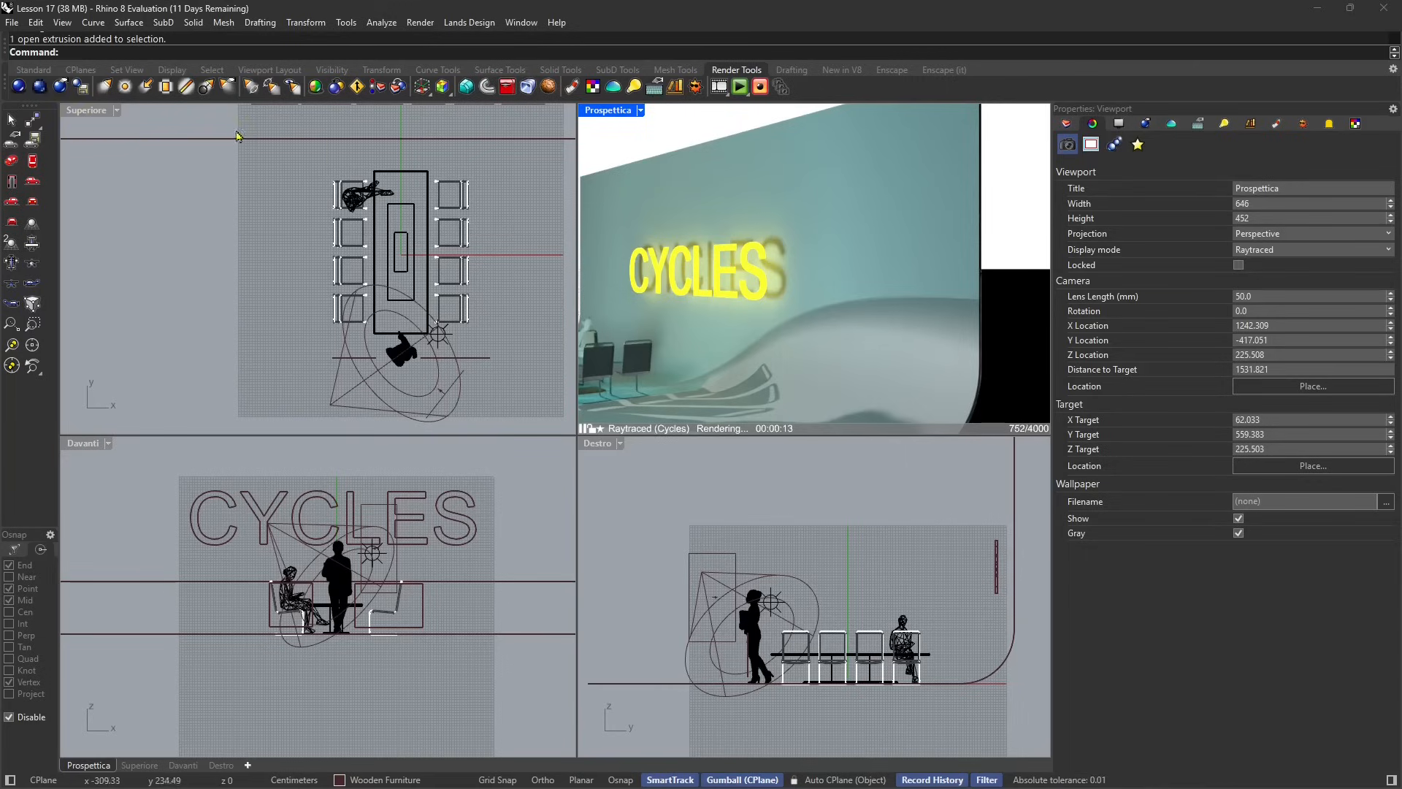
Frame the whole backdrop set in the perspective viewport and render it at 1920 x 1080
scroll(850, 270, "down", 5)
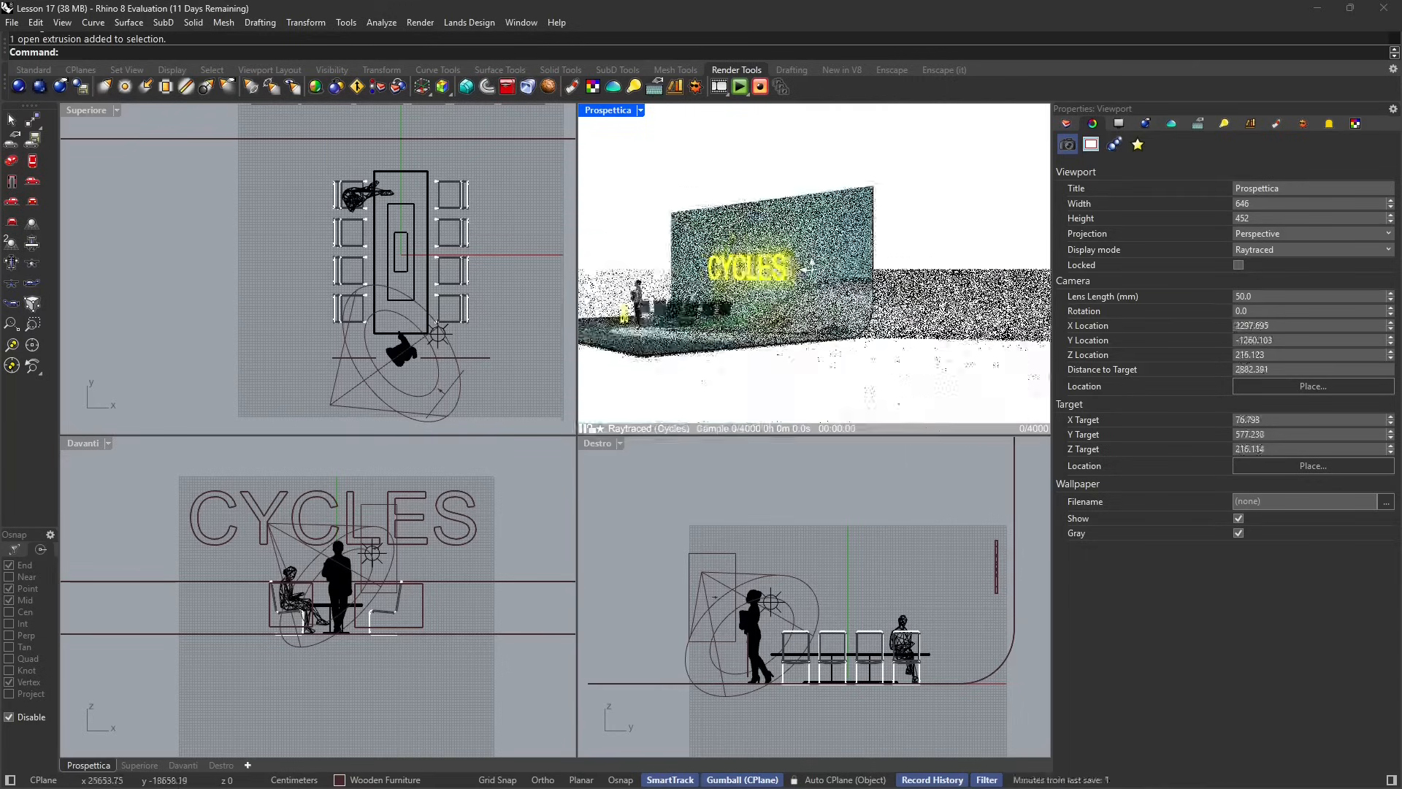
right_click_drag(850, 270, 923, 275)
scroll(749, 278, "up", 2)
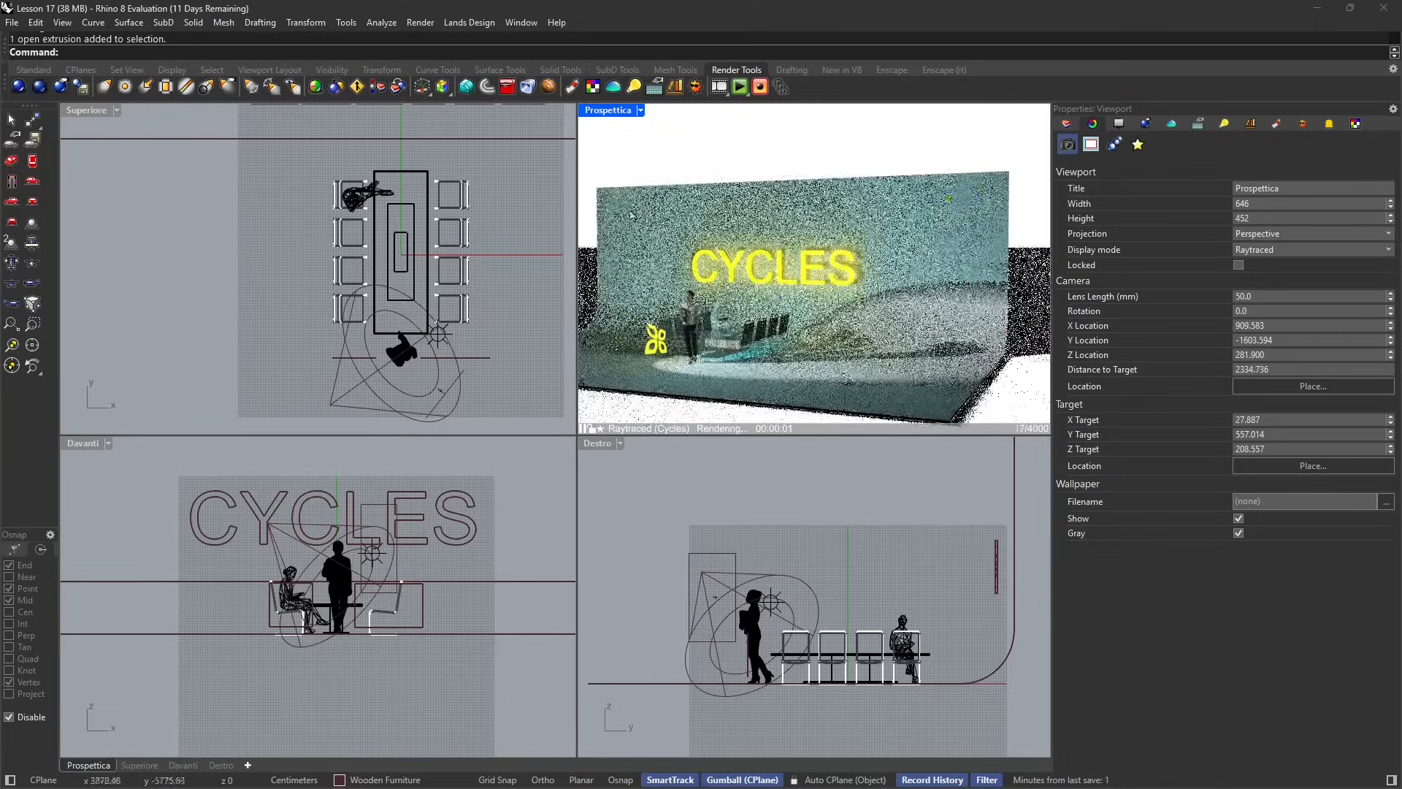
left_click(19, 89)
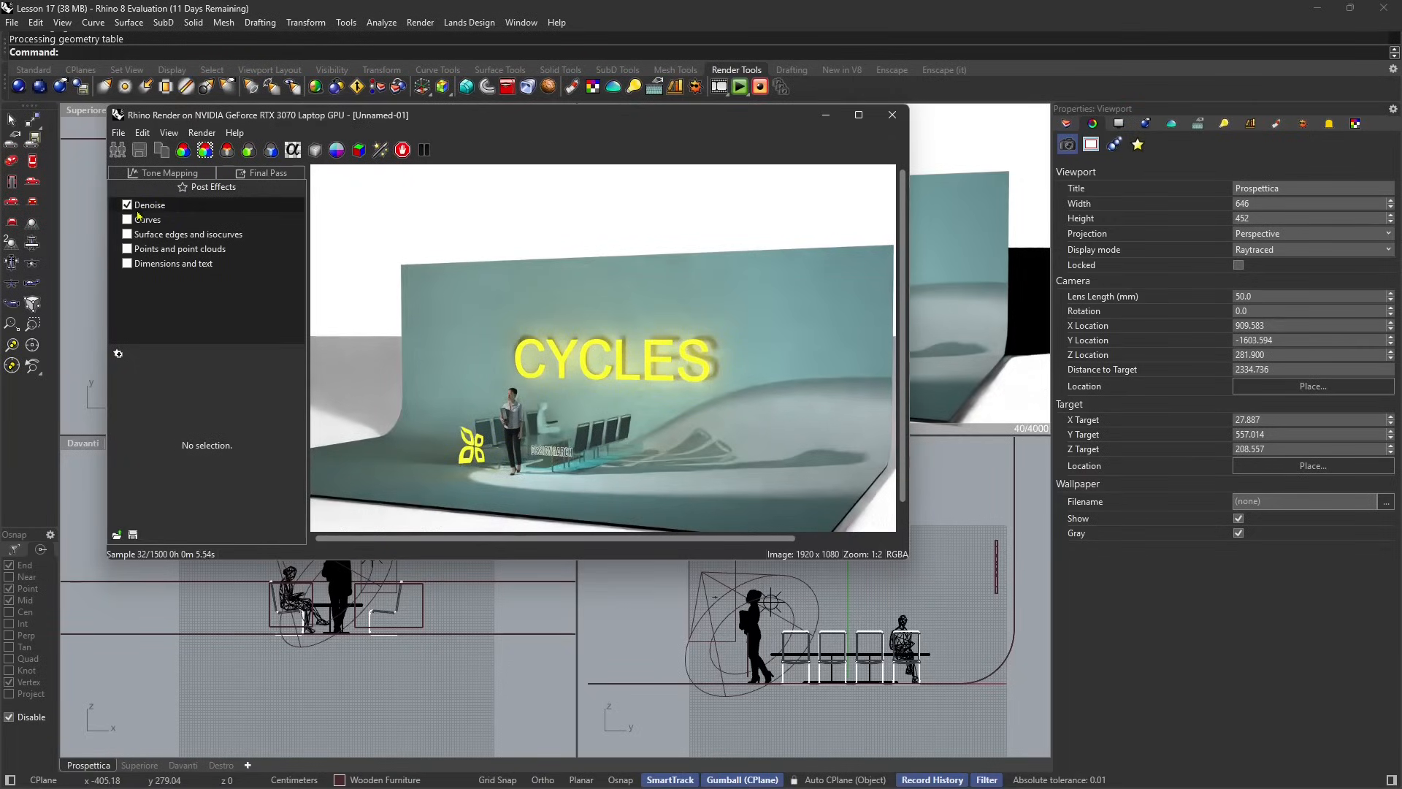
Compare the render with Denoise off and on, and close the render window without saving the post effects
left_click(150, 207)
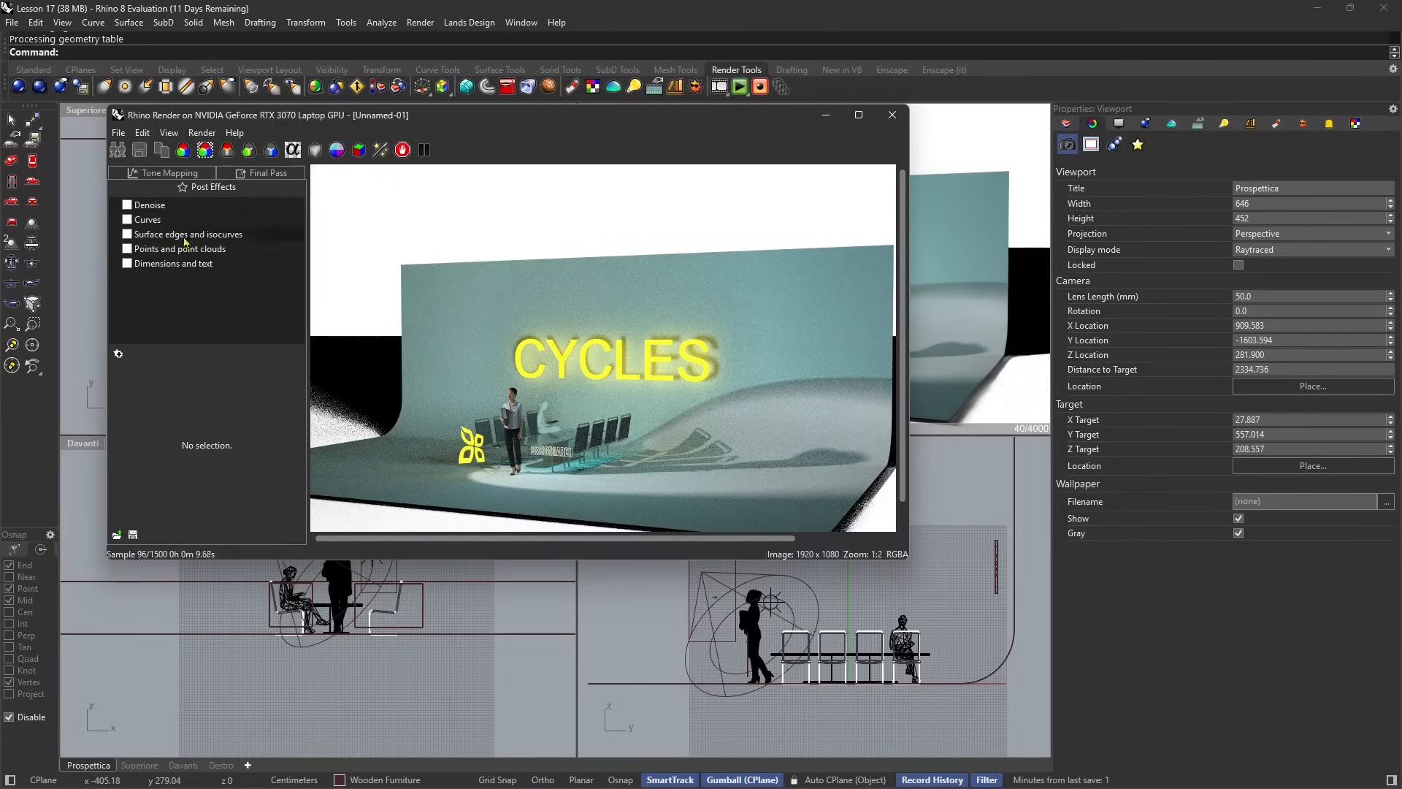
left_click(128, 208)
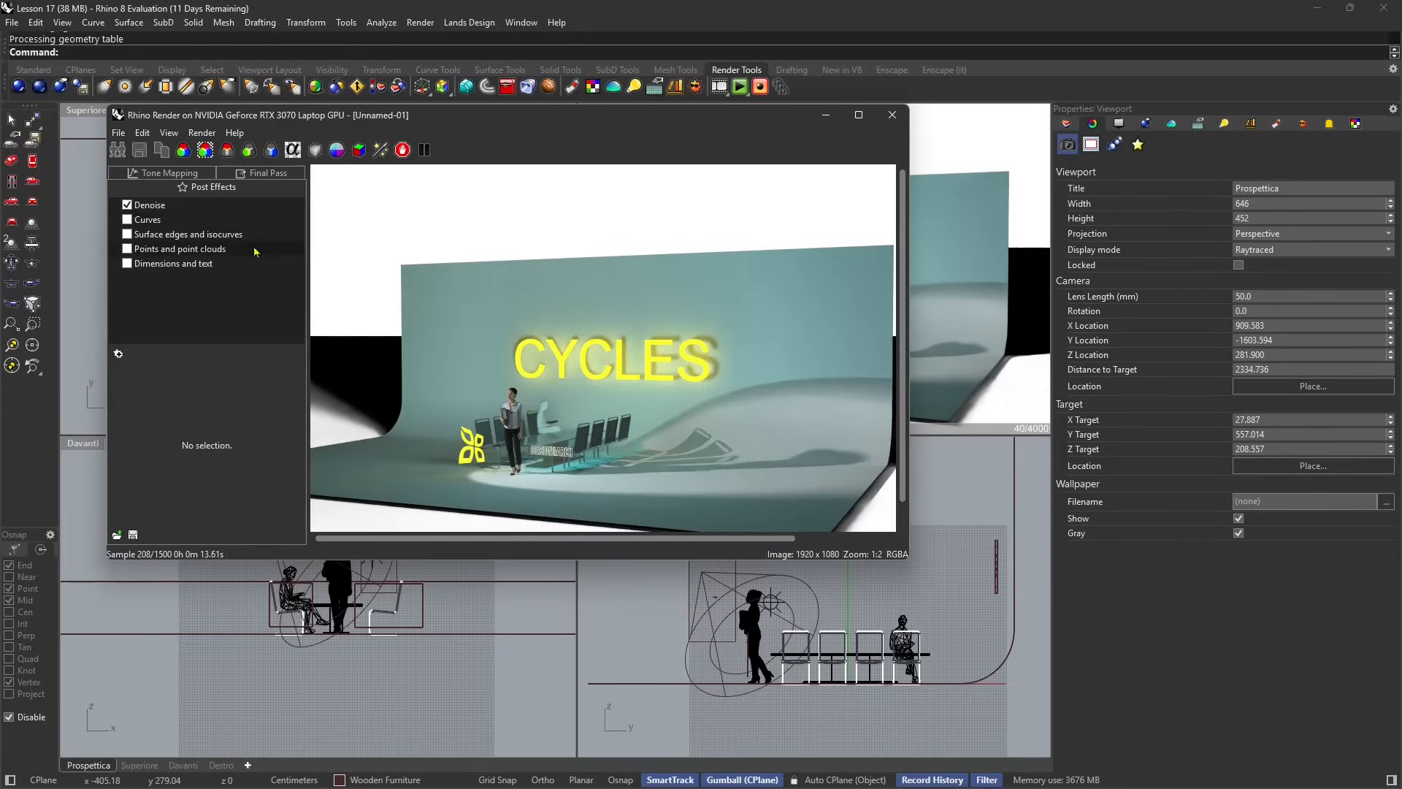
left_click(892, 114)
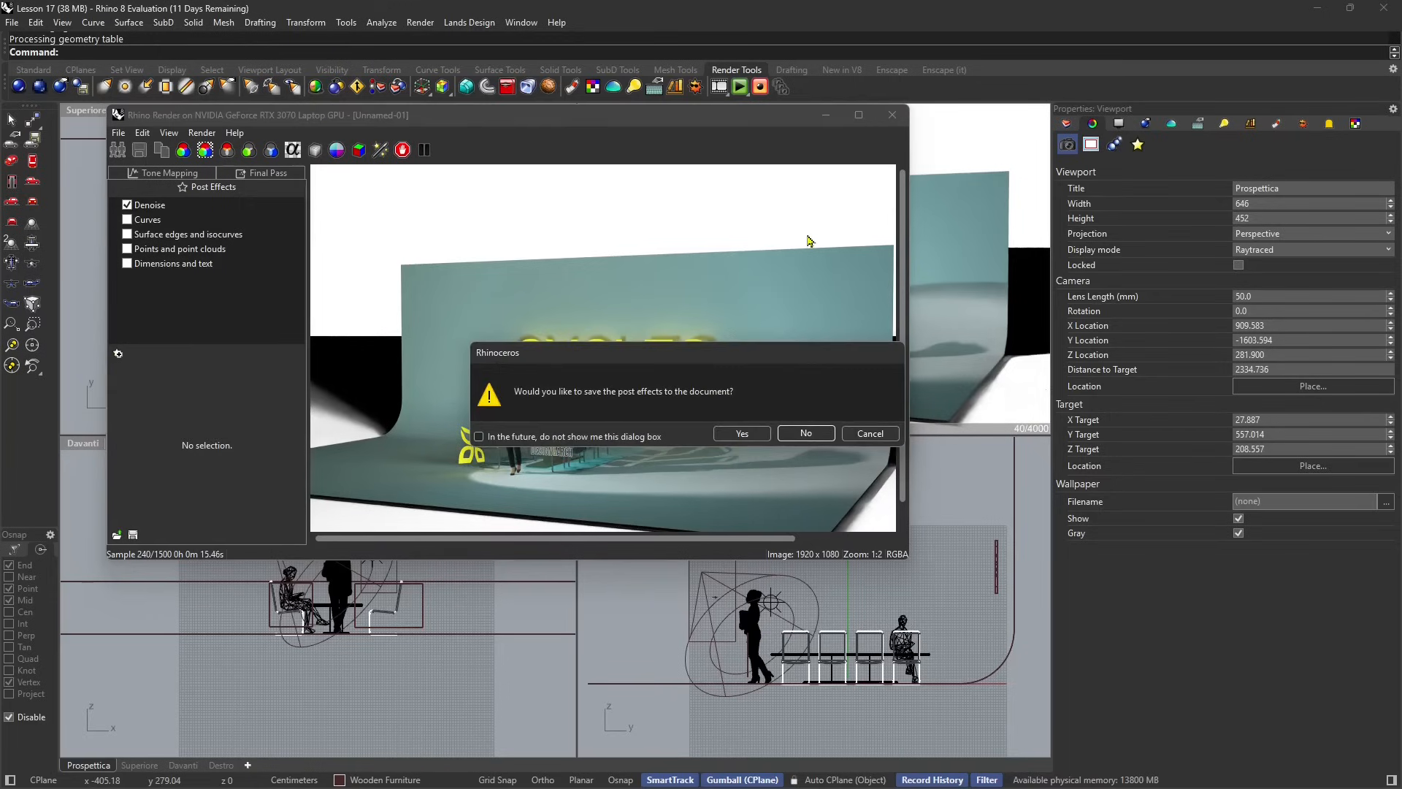
left_click(806, 431)
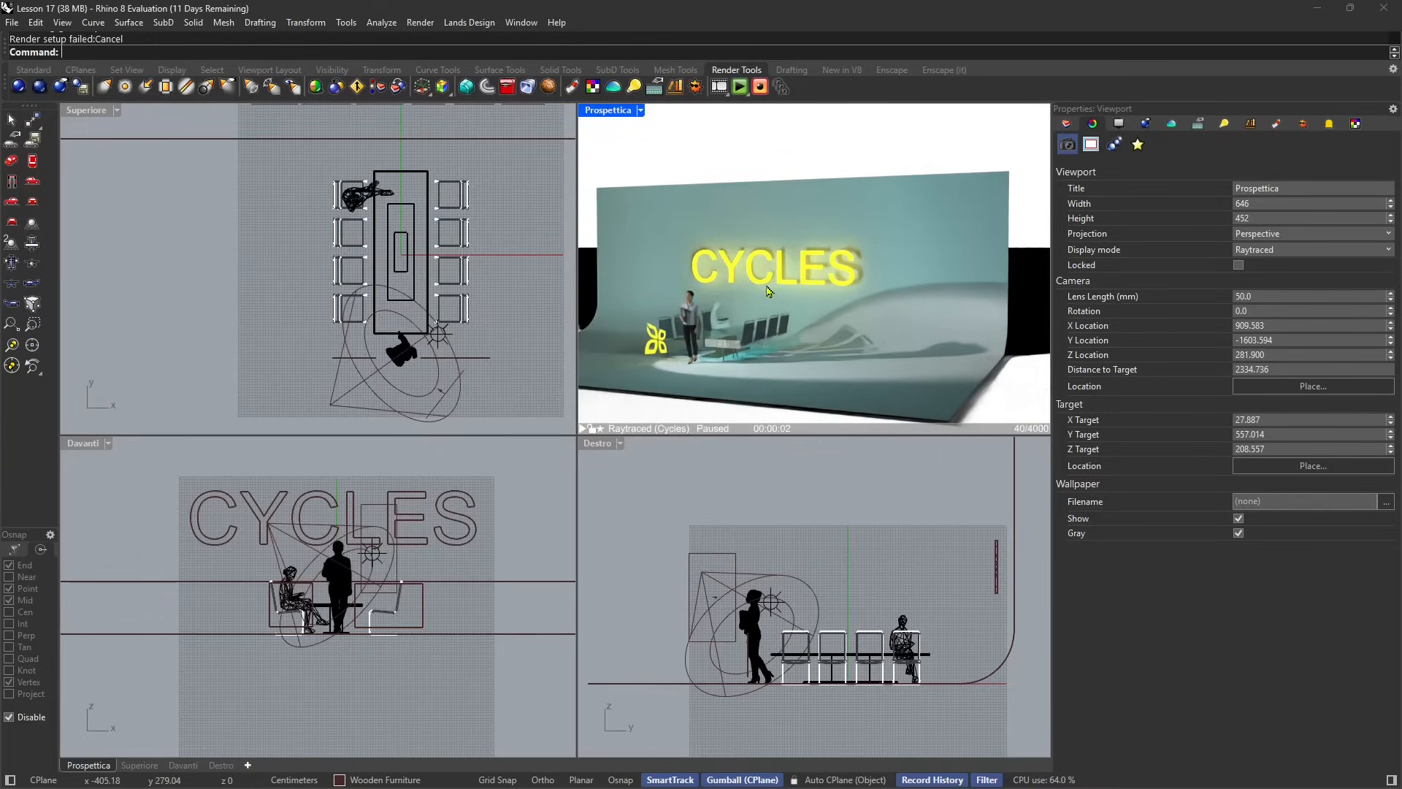
Show the render settings and try to save the current render window
right_click_drag(661, 281, 670, 282)
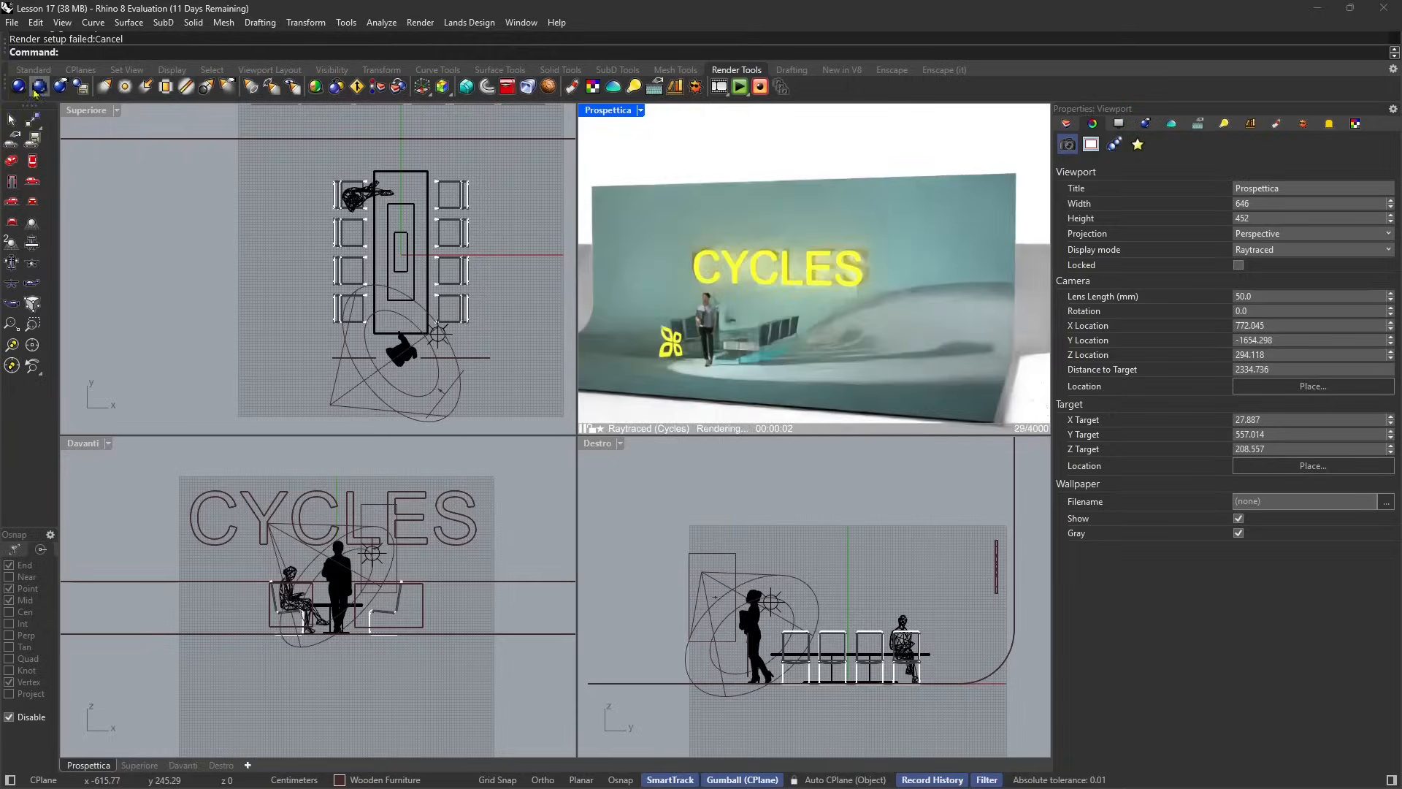
left_click(39, 89)
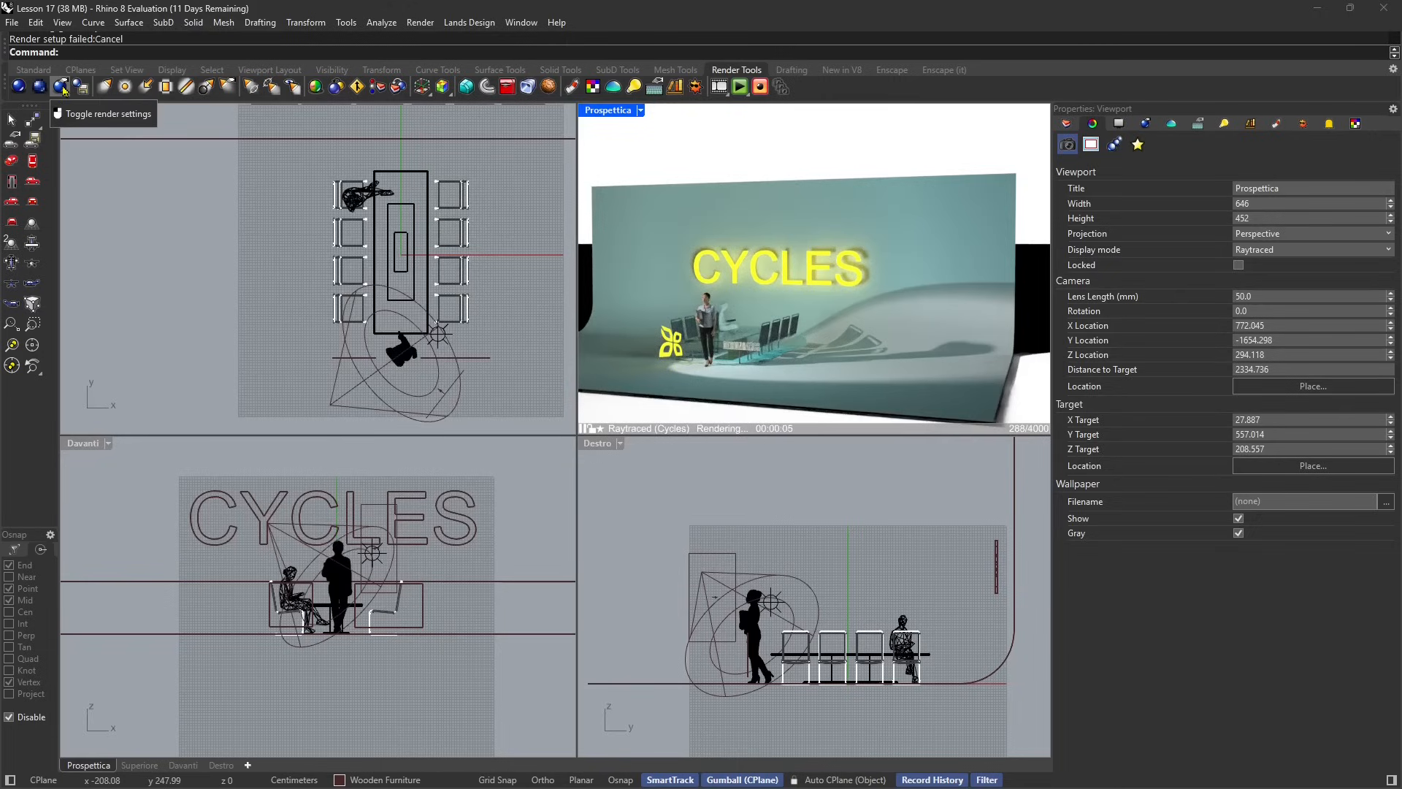
left_click(61, 87)
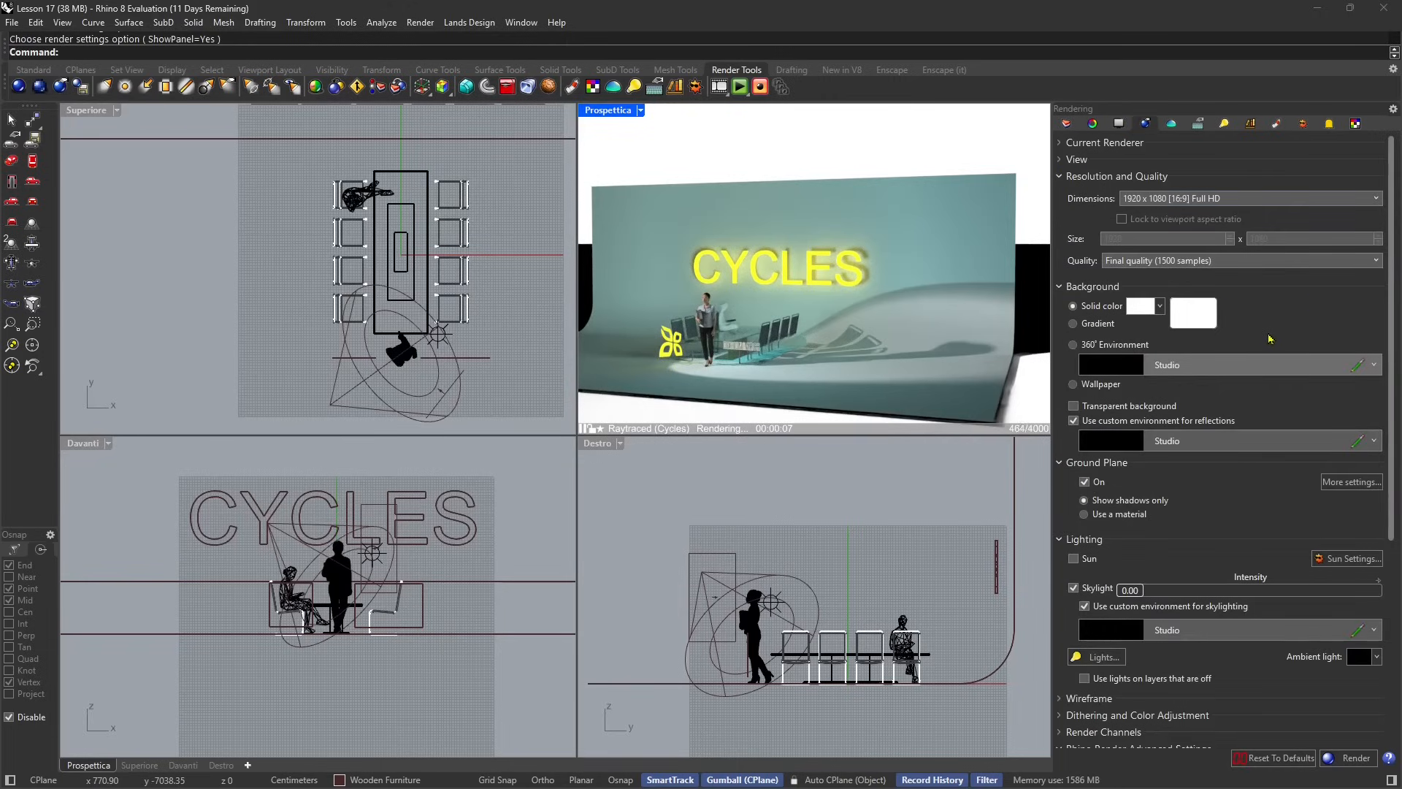
left_click(82, 88)
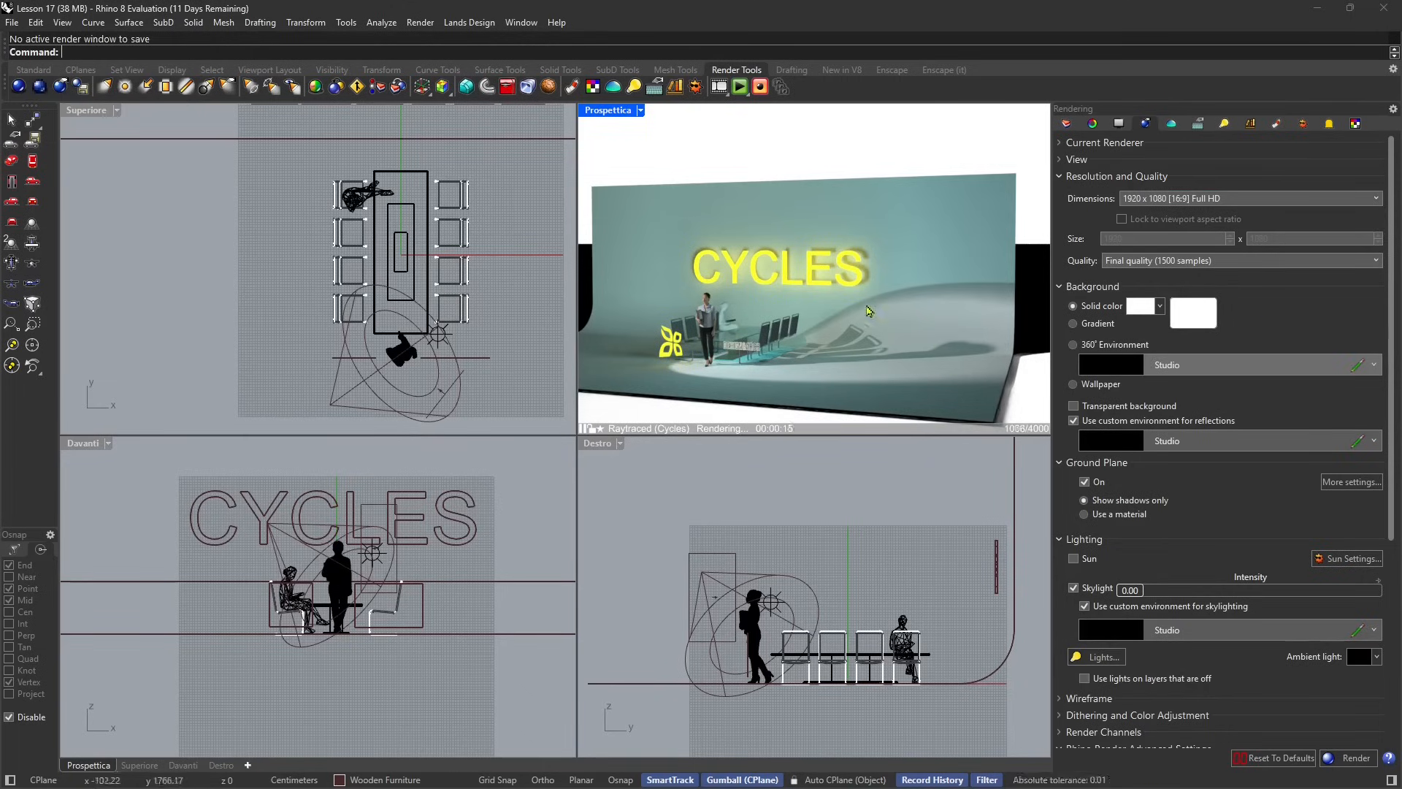
Reset all rendering settings to their defaults
scroll(1285, 536, "down", 4)
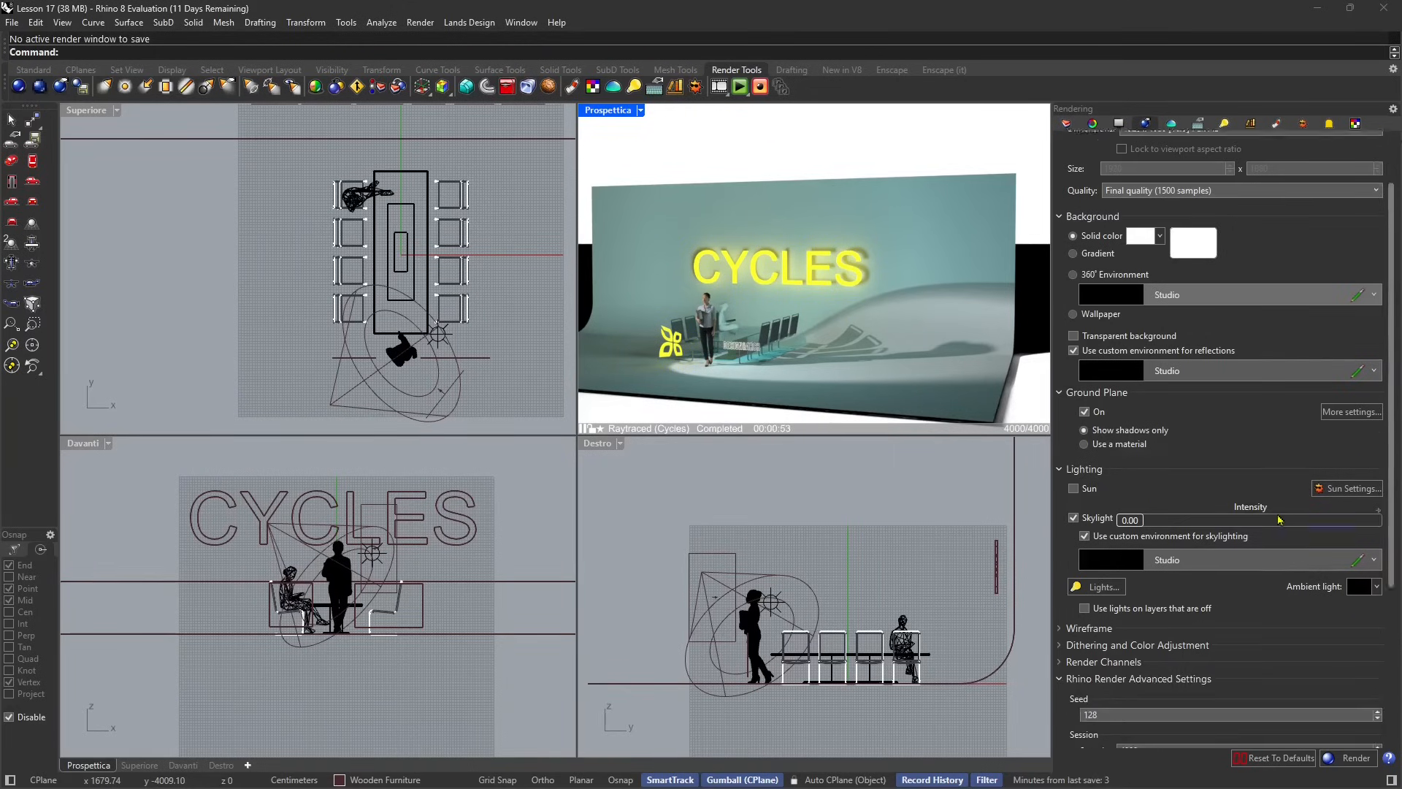
left_click(1264, 757)
left_click(748, 440)
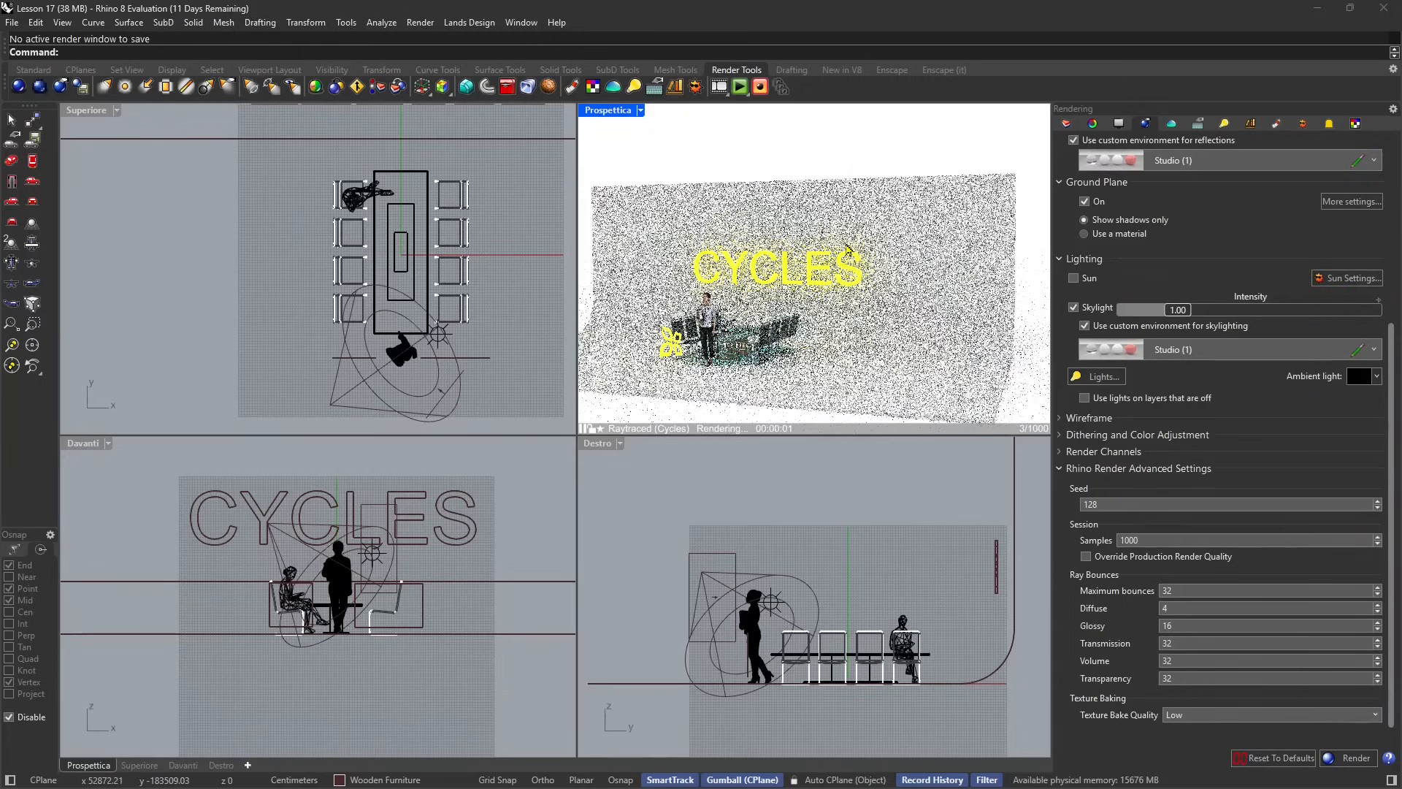
Turn the perspective view to face the CYCLES lettering, render it, and start saving the rendered image
right_click_drag(796, 306, 880, 326)
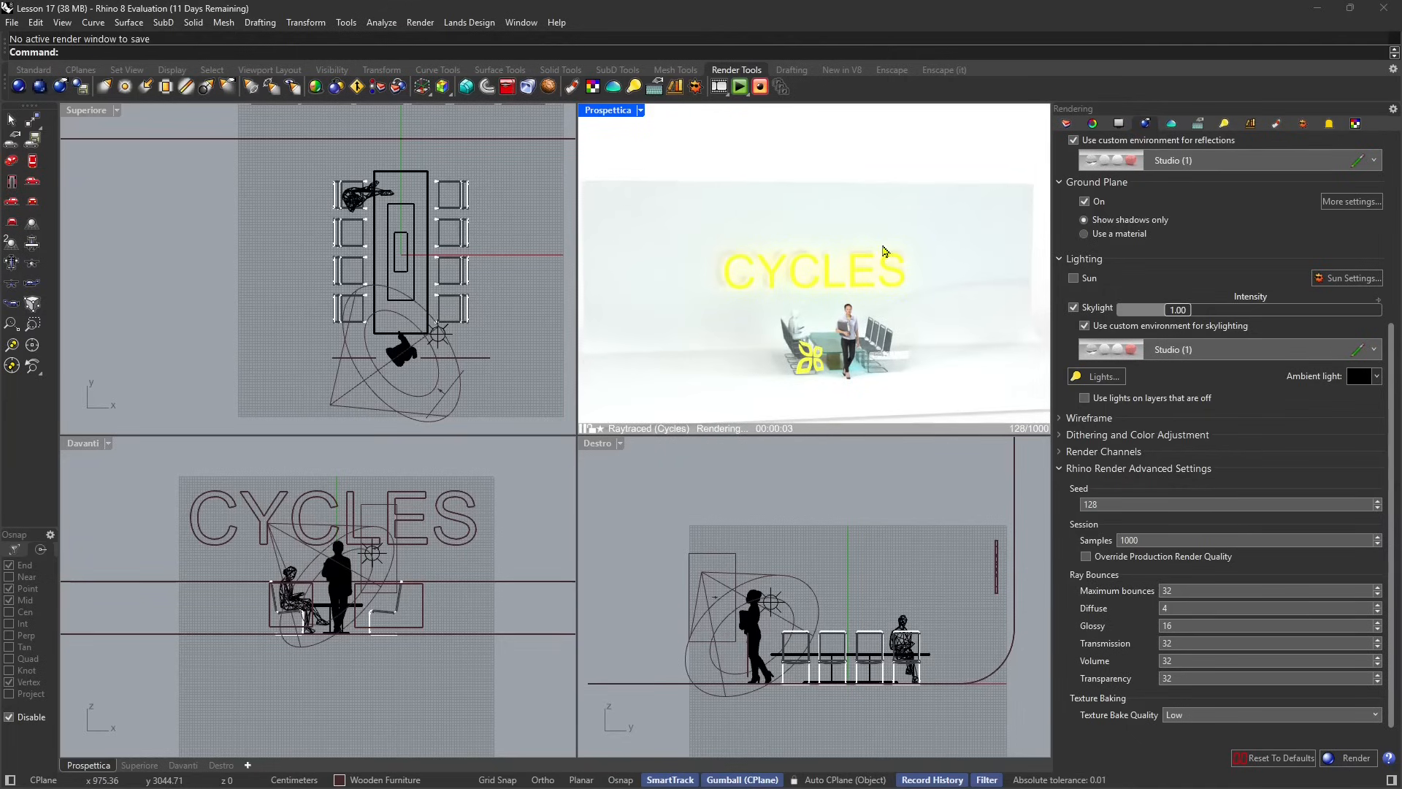
left_click(1350, 761)
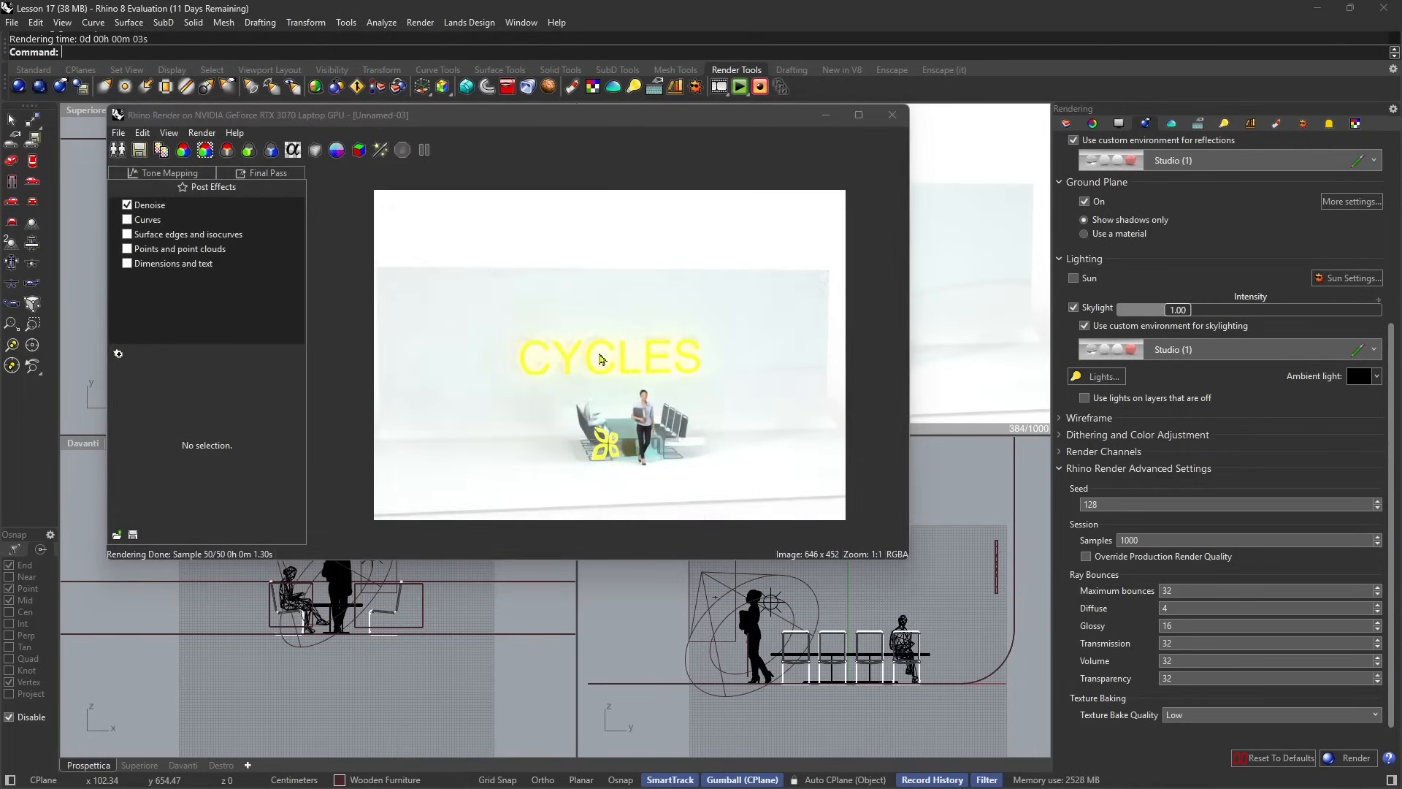
left_click(138, 151)
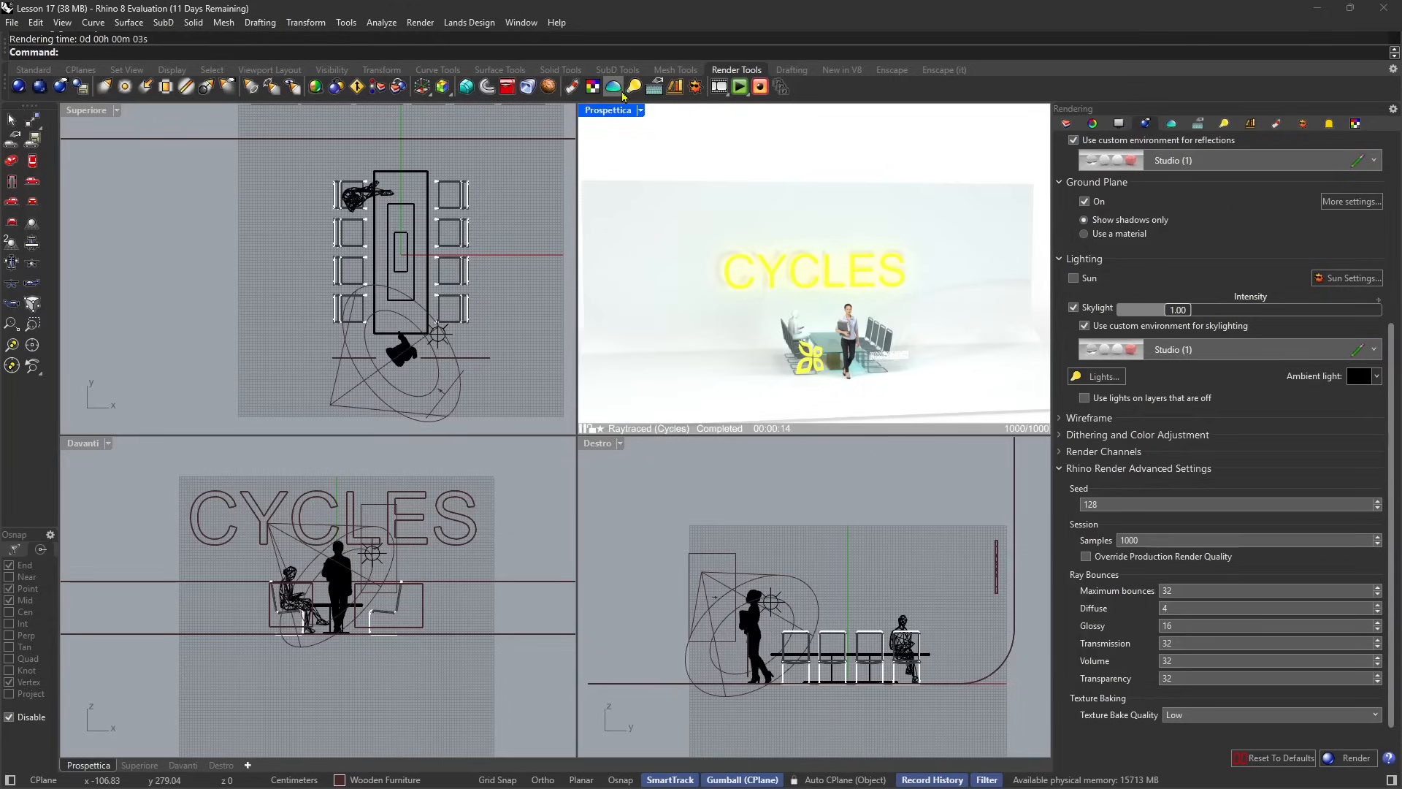
left_click(727, 97)
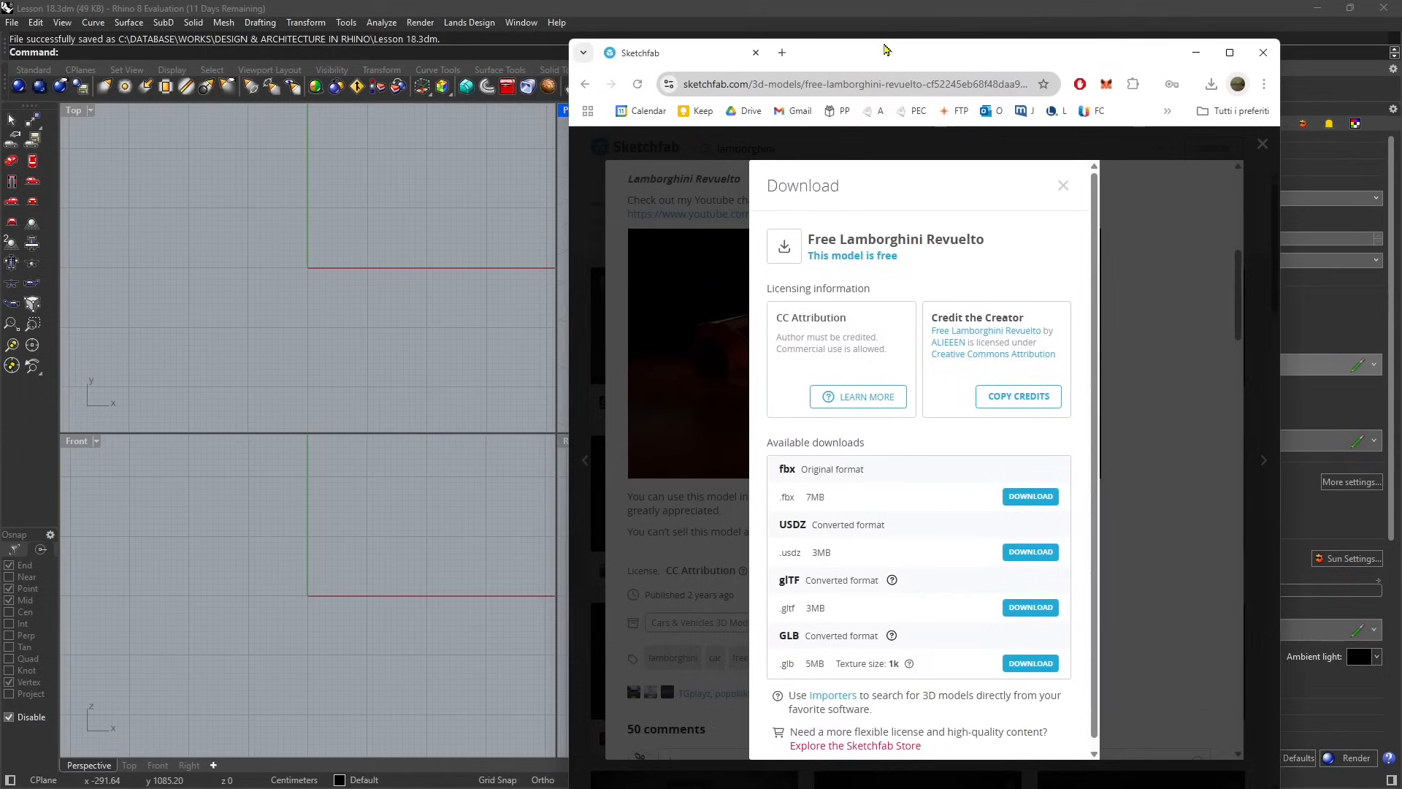
Reposition and enlarge the Sketchfab browser window, and close the download options of the Free Lamborghini Revuelto model
mouse_move(883, 49)
left_mouse_down()
mouse_move(891, 37)
mouse_move(926, 250)
mouse_move(829, 500)
mouse_move(671, 284)
mouse_move(660, 364)
mouse_move(982, 71)
mouse_move(1006, 82)
left_mouse_up()
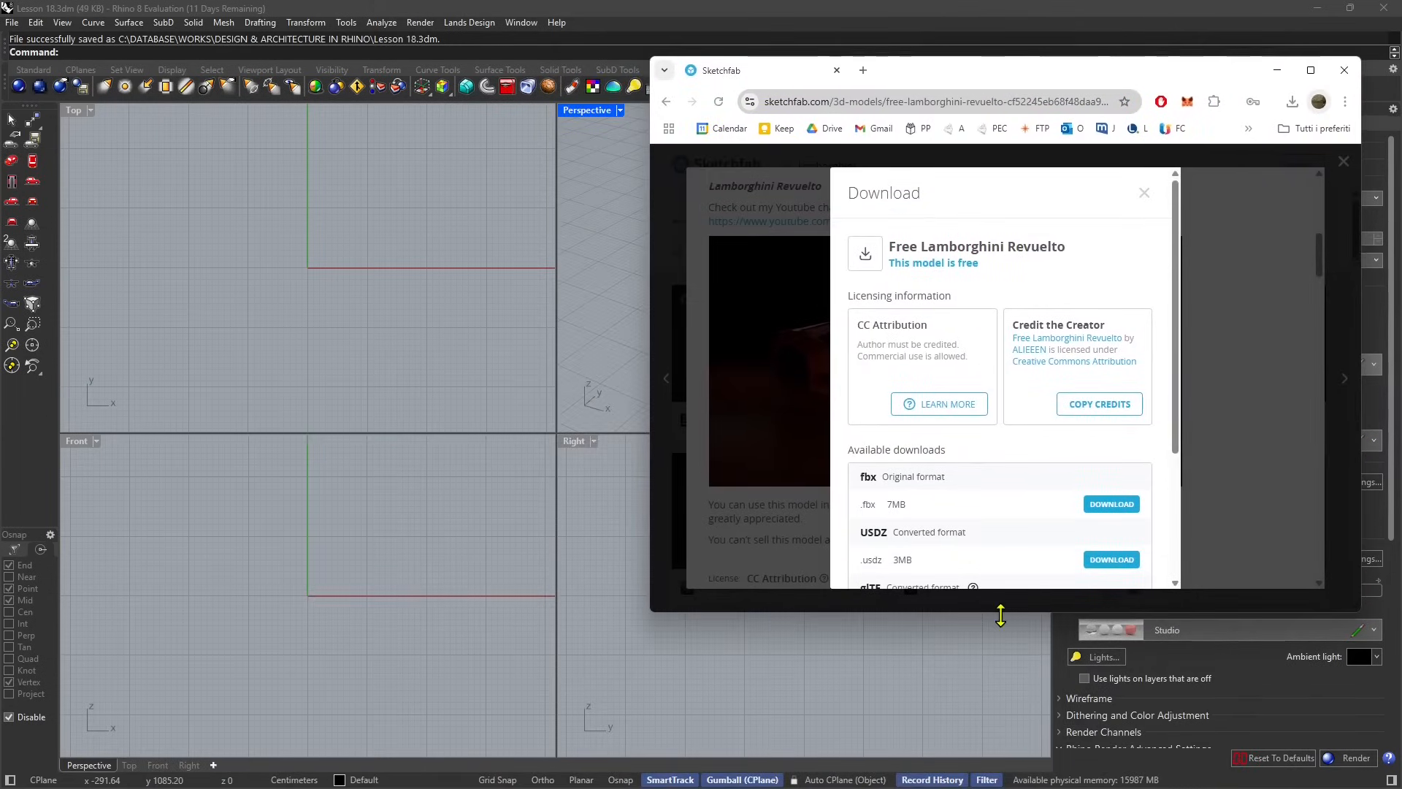
left_click_drag(1000, 616, 1000, 721)
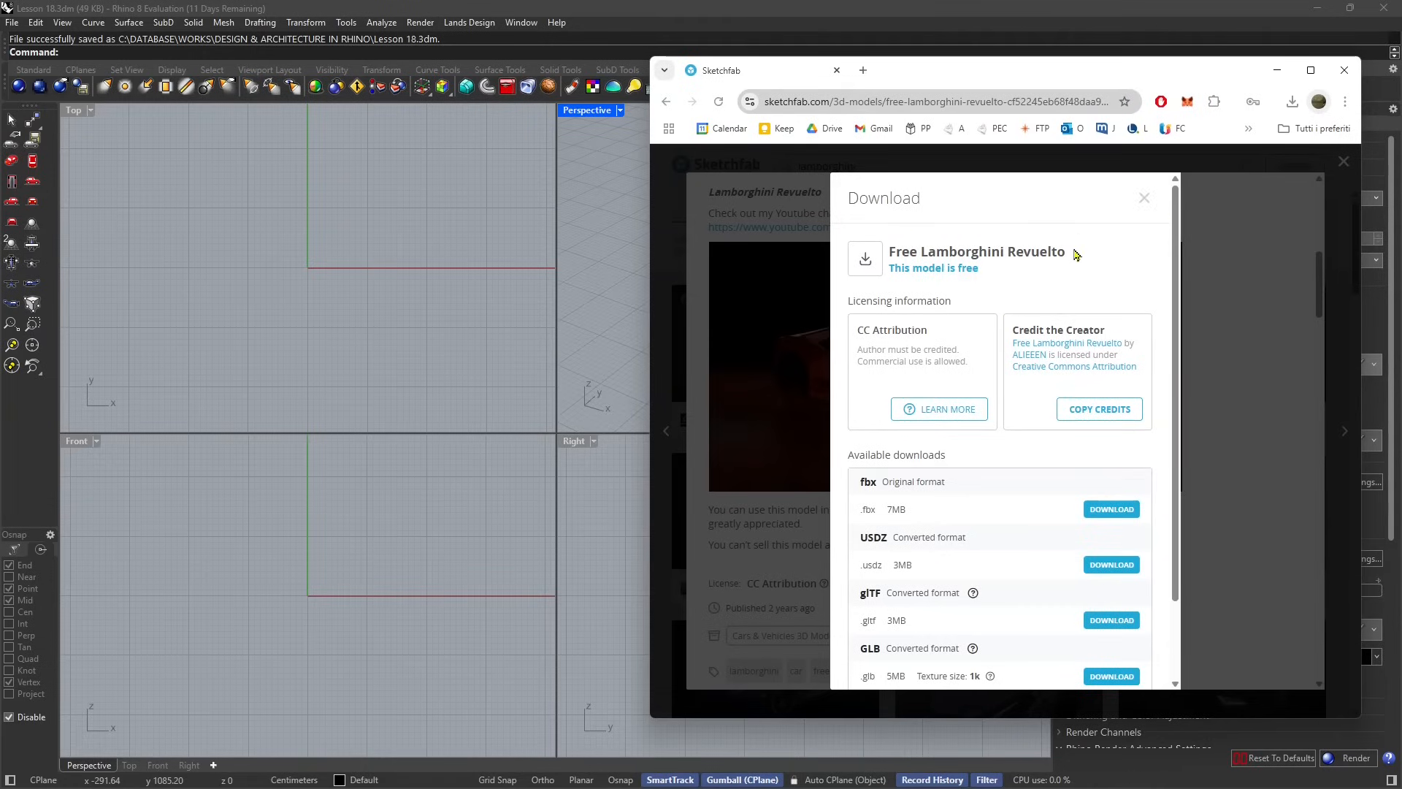
left_click(1143, 198)
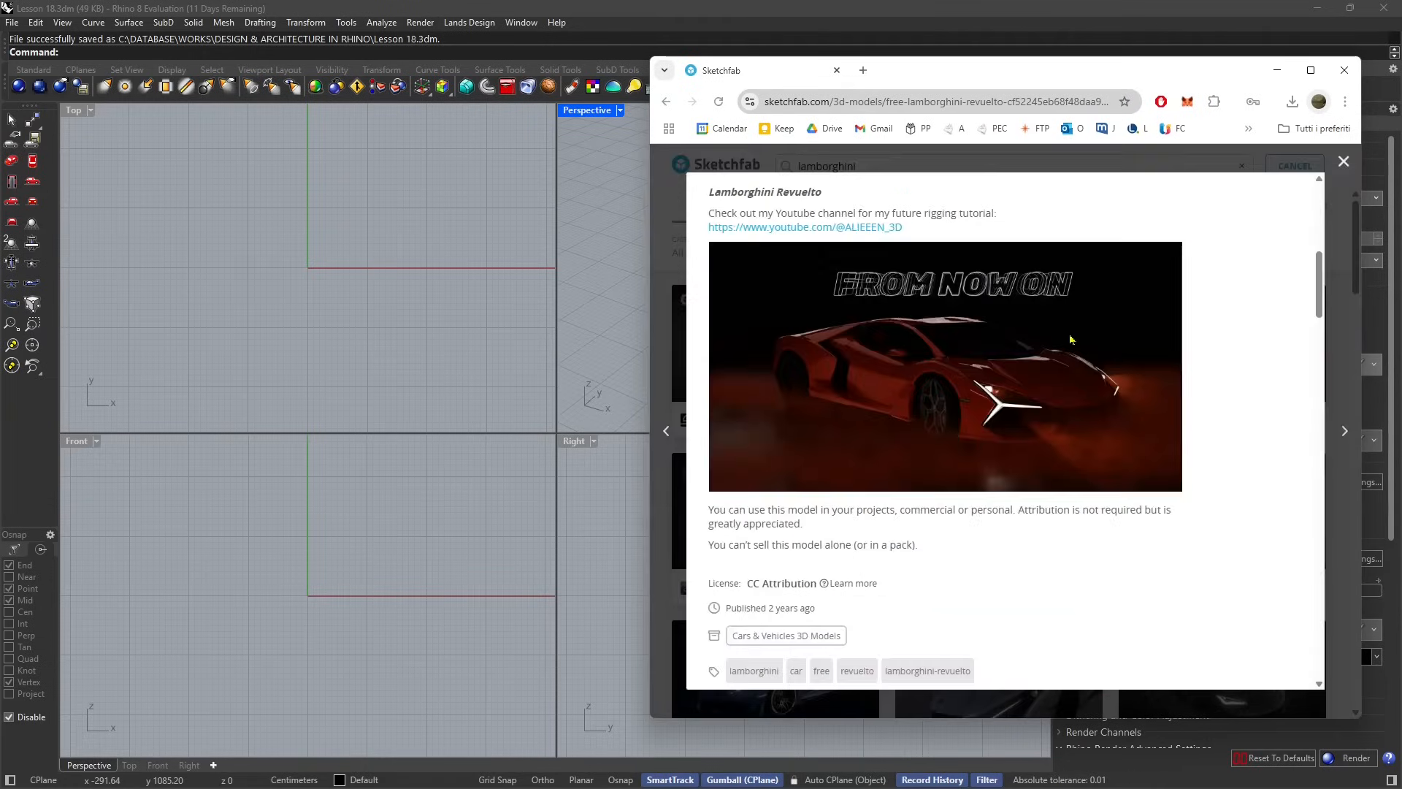
Examine the Free Lamborghini Revuelto 3D model from several angles in the Sketchfab preview
scroll(1070, 340, "up", 6)
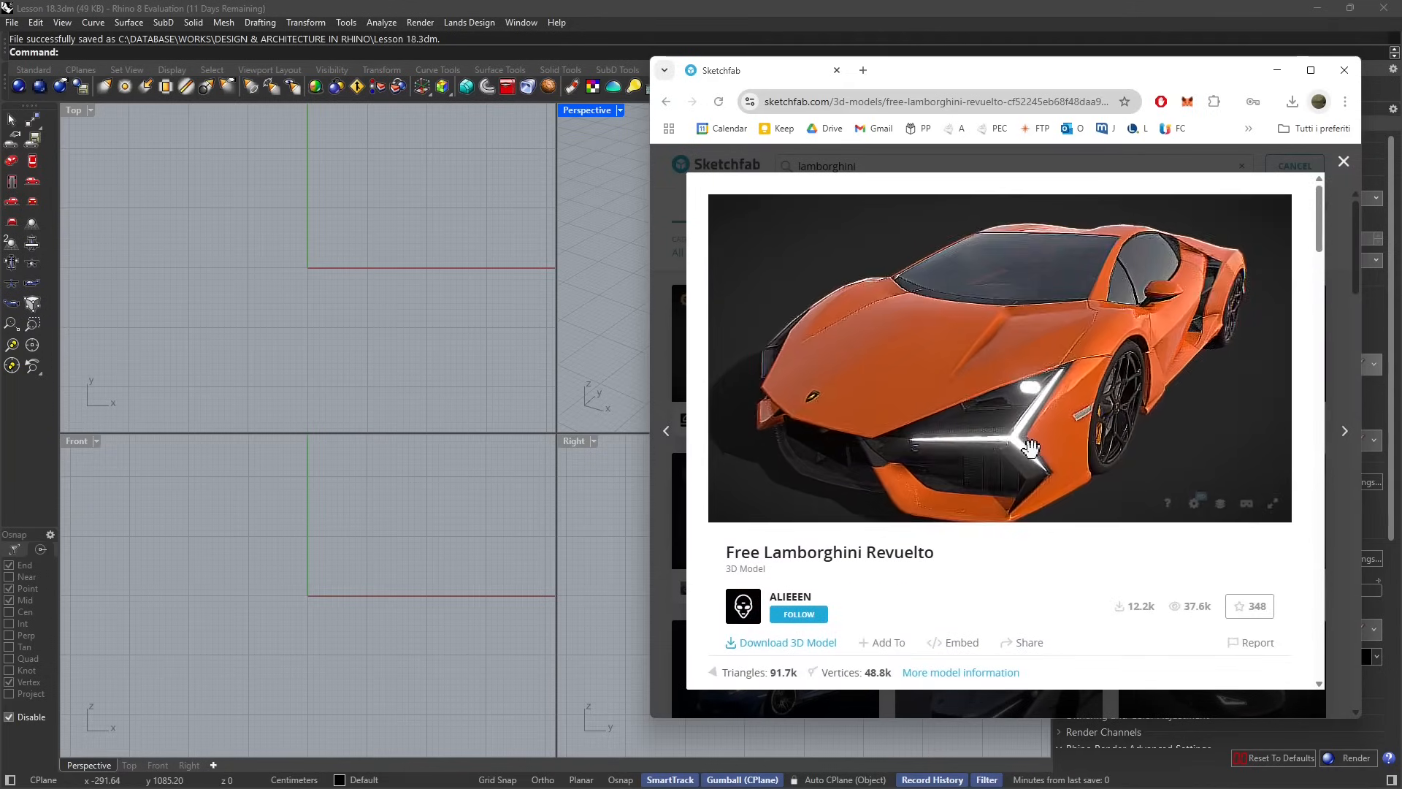
mouse_move(1030, 448)
left_mouse_down()
mouse_move(1117, 401)
mouse_move(1073, 387)
left_mouse_up()
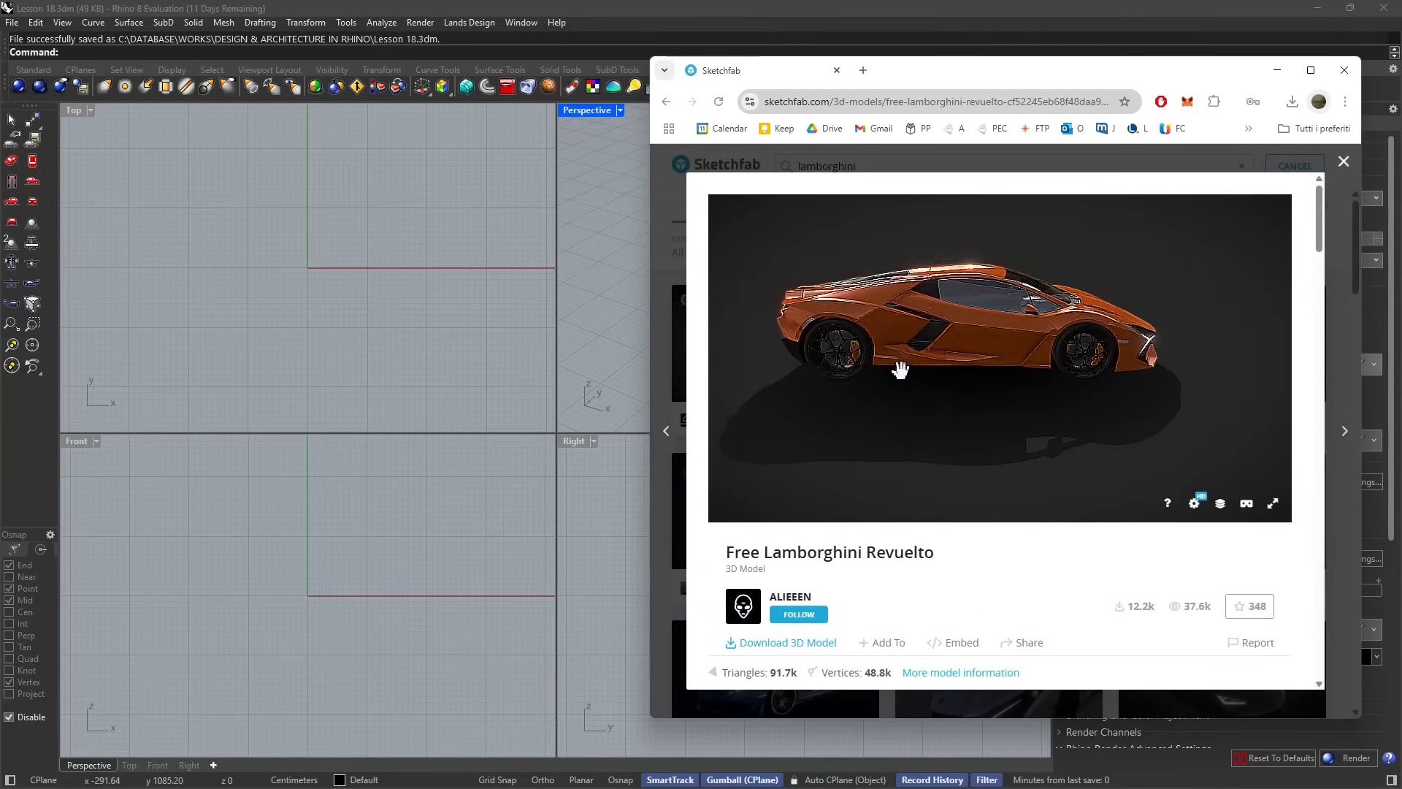
mouse_move(899, 370)
left_mouse_down()
mouse_move(905, 360)
mouse_move(883, 416)
left_mouse_up()
scroll(1008, 365, "up", 3)
mouse_move(1008, 365)
left_mouse_down()
mouse_move(1108, 334)
mouse_move(971, 351)
left_mouse_up()
scroll(840, 540, "down", 1)
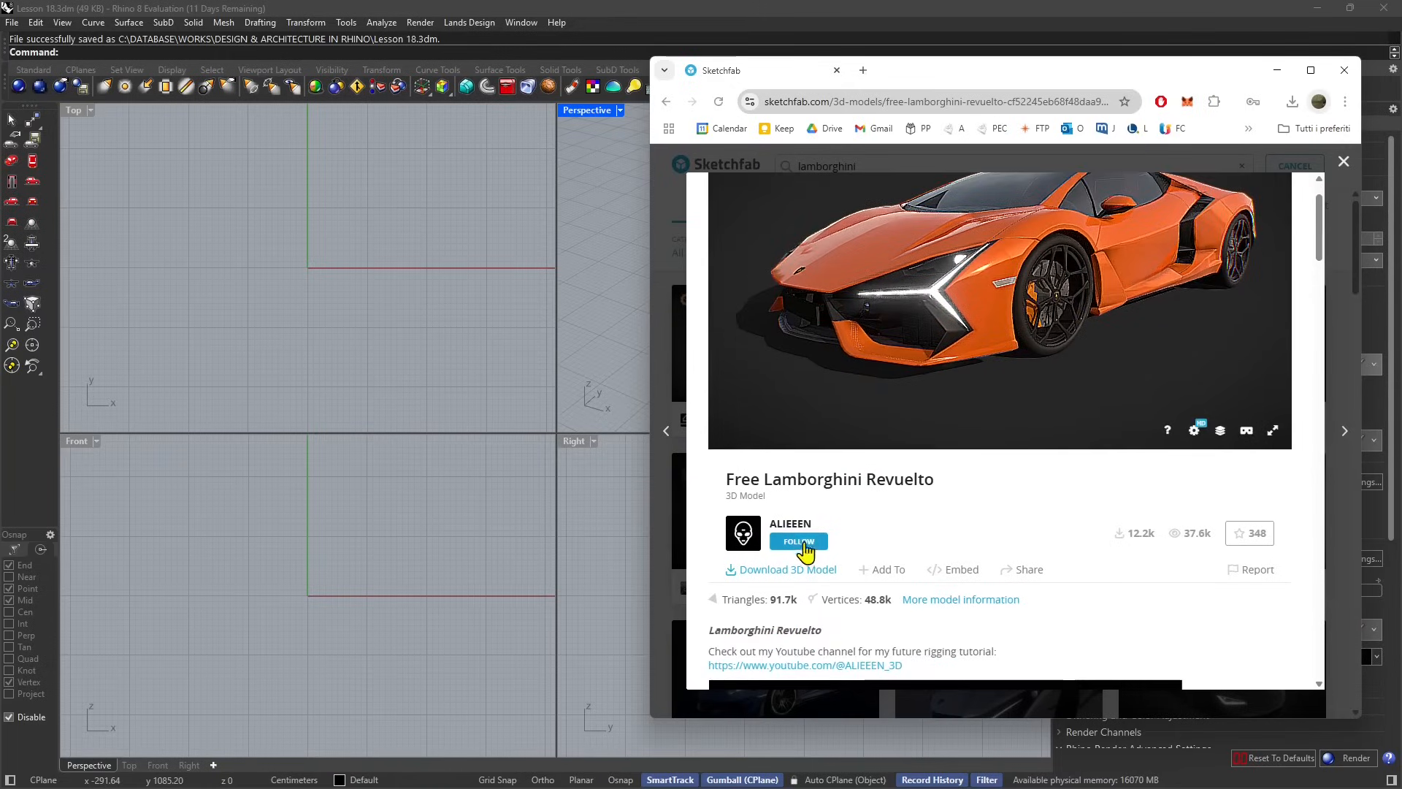
Check the download formats offered for the Free Lamborghini Revuelto model, noting the original fbx format, and close the download options
left_click(772, 575)
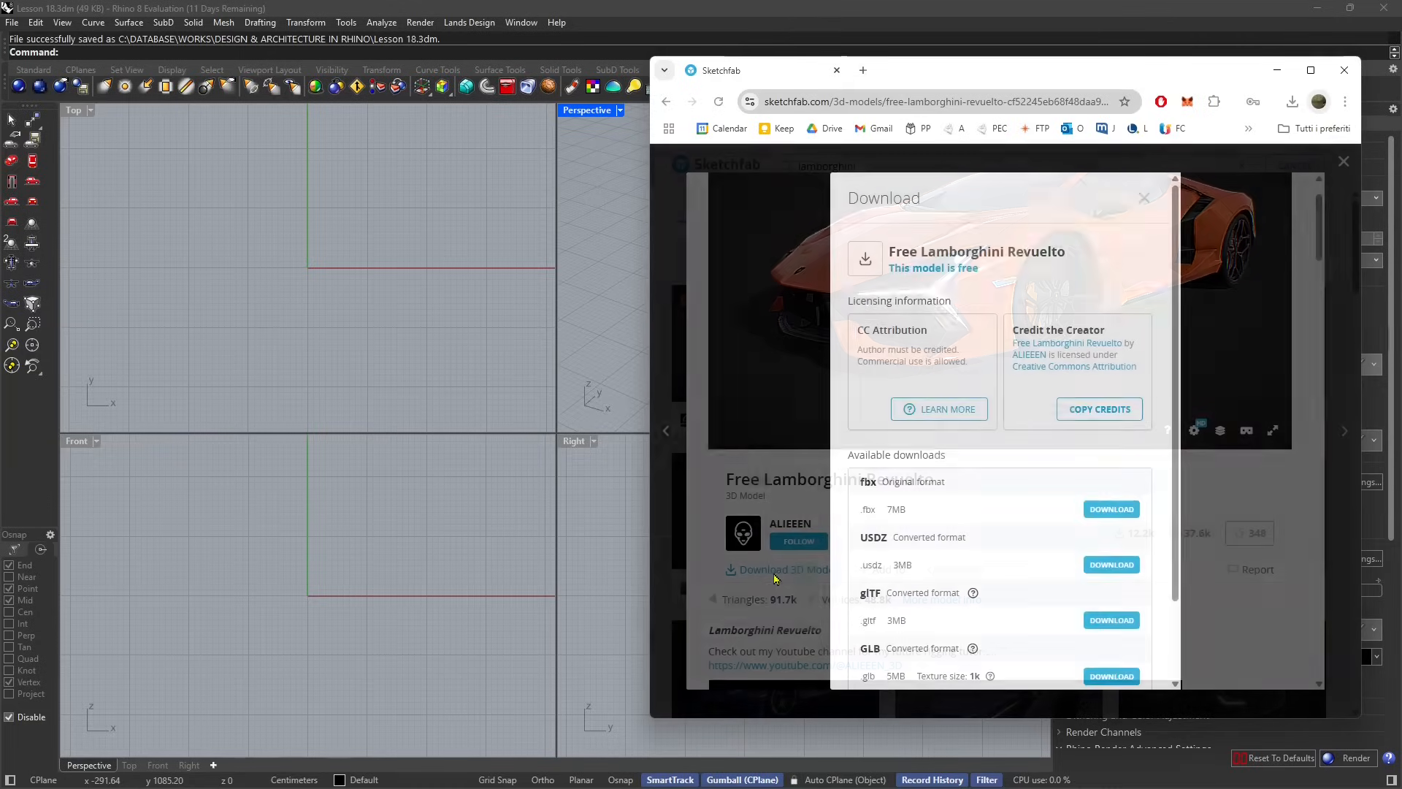
double_click(868, 484)
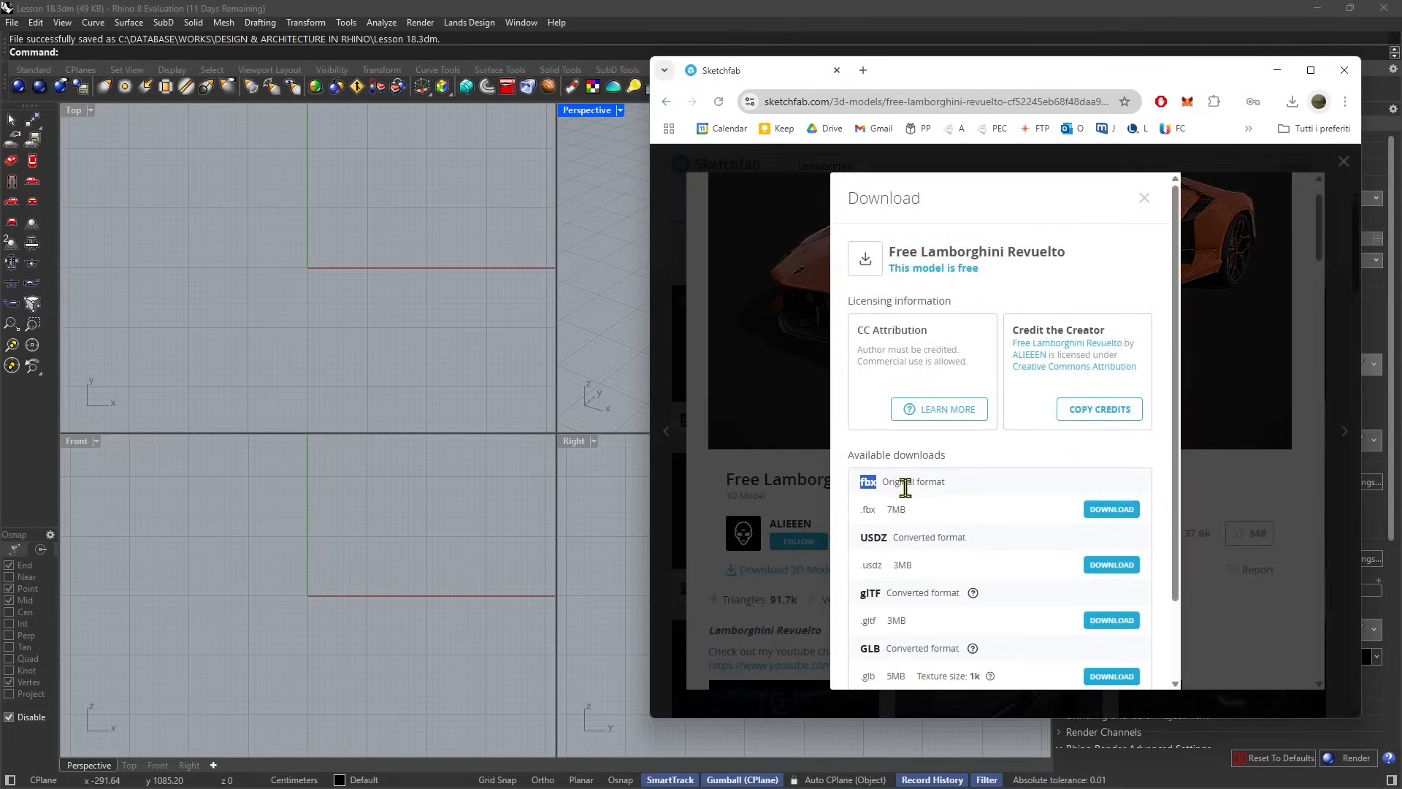
left_click_drag(871, 483, 981, 487)
scroll(958, 547, "down", 1)
scroll(998, 523, "up", 1)
left_click(1144, 198)
Browse the other downloadable lamborghini search results on Sketchfab, and close the browser to return to Rhino
left_click(1343, 161)
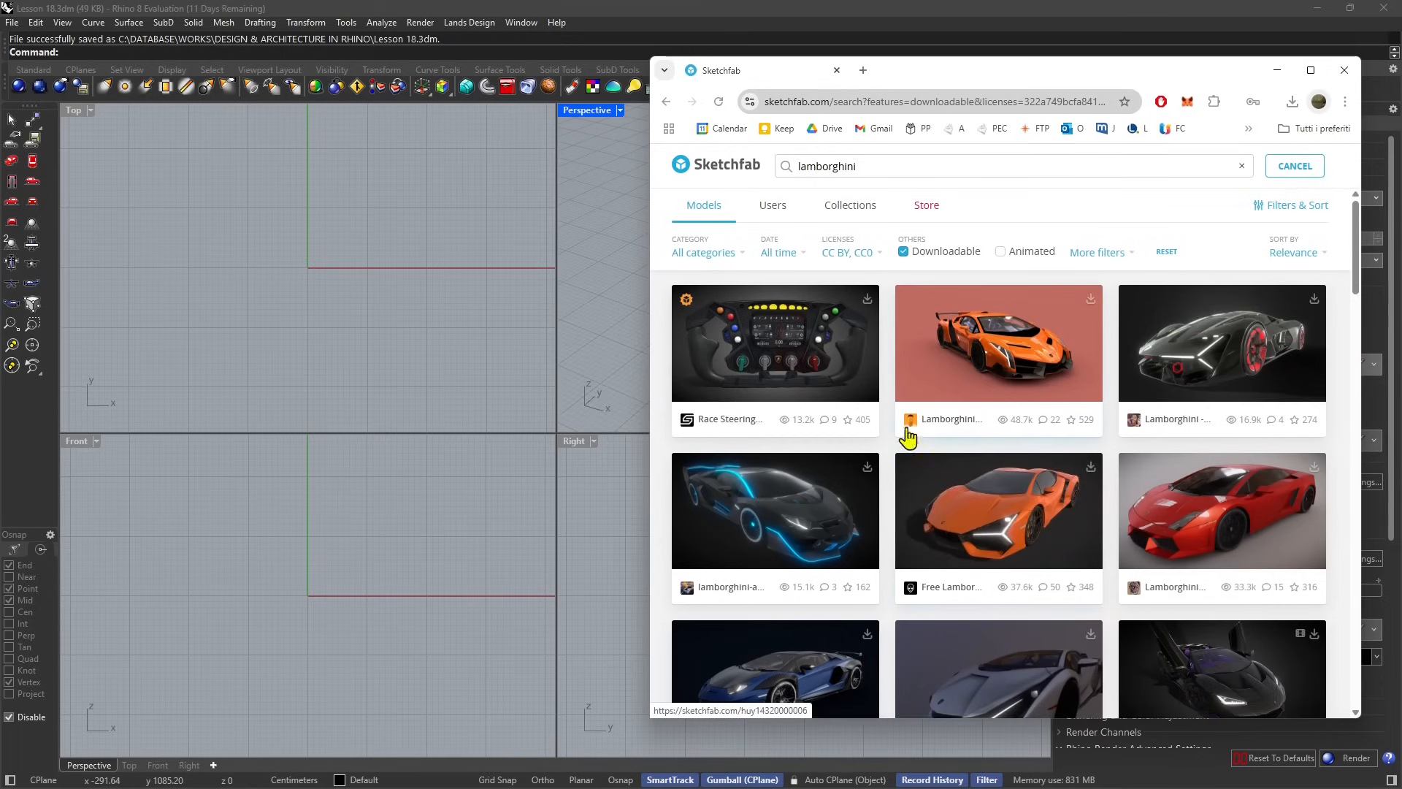
scroll(908, 438, "down", 4)
scroll(908, 441, "down", 1)
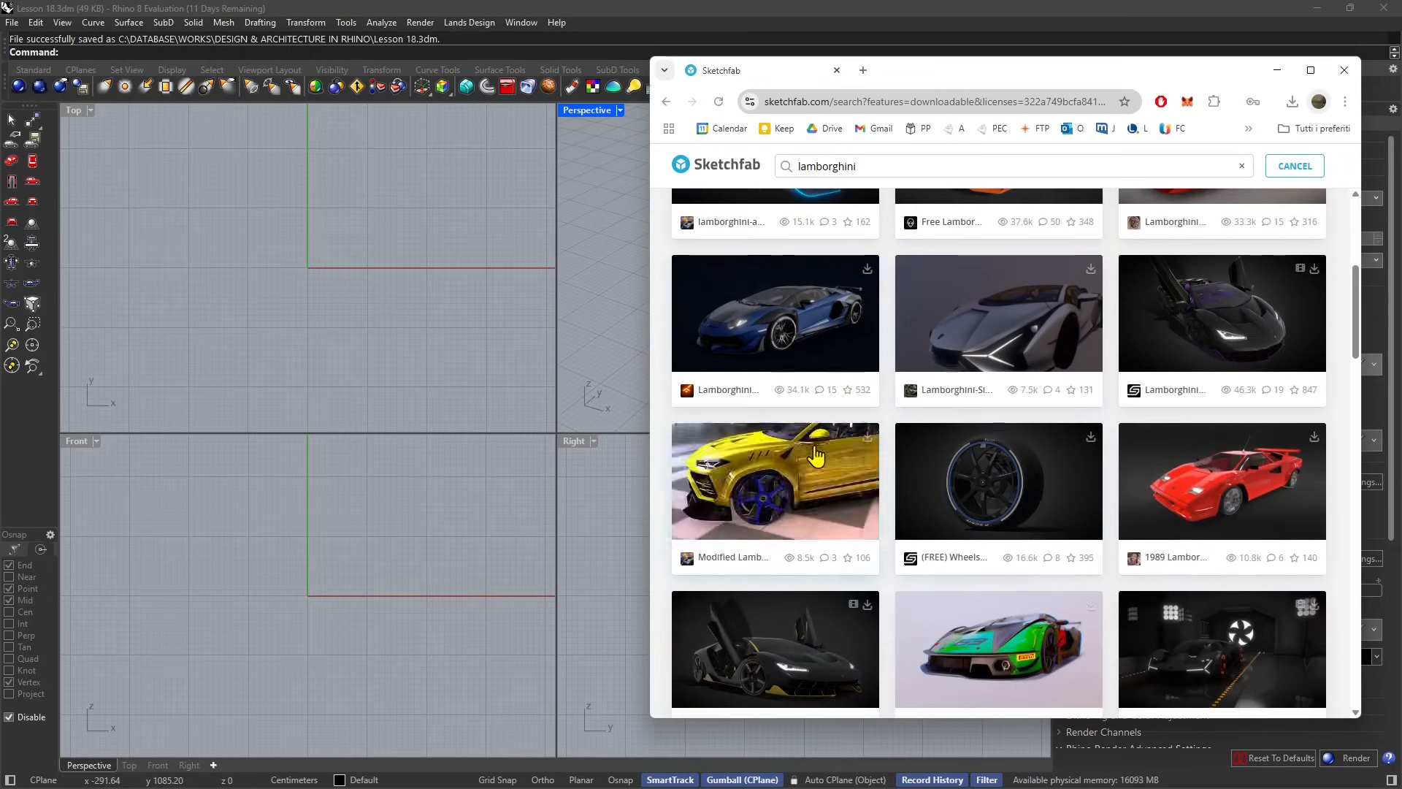
scroll(913, 456, "down", 3)
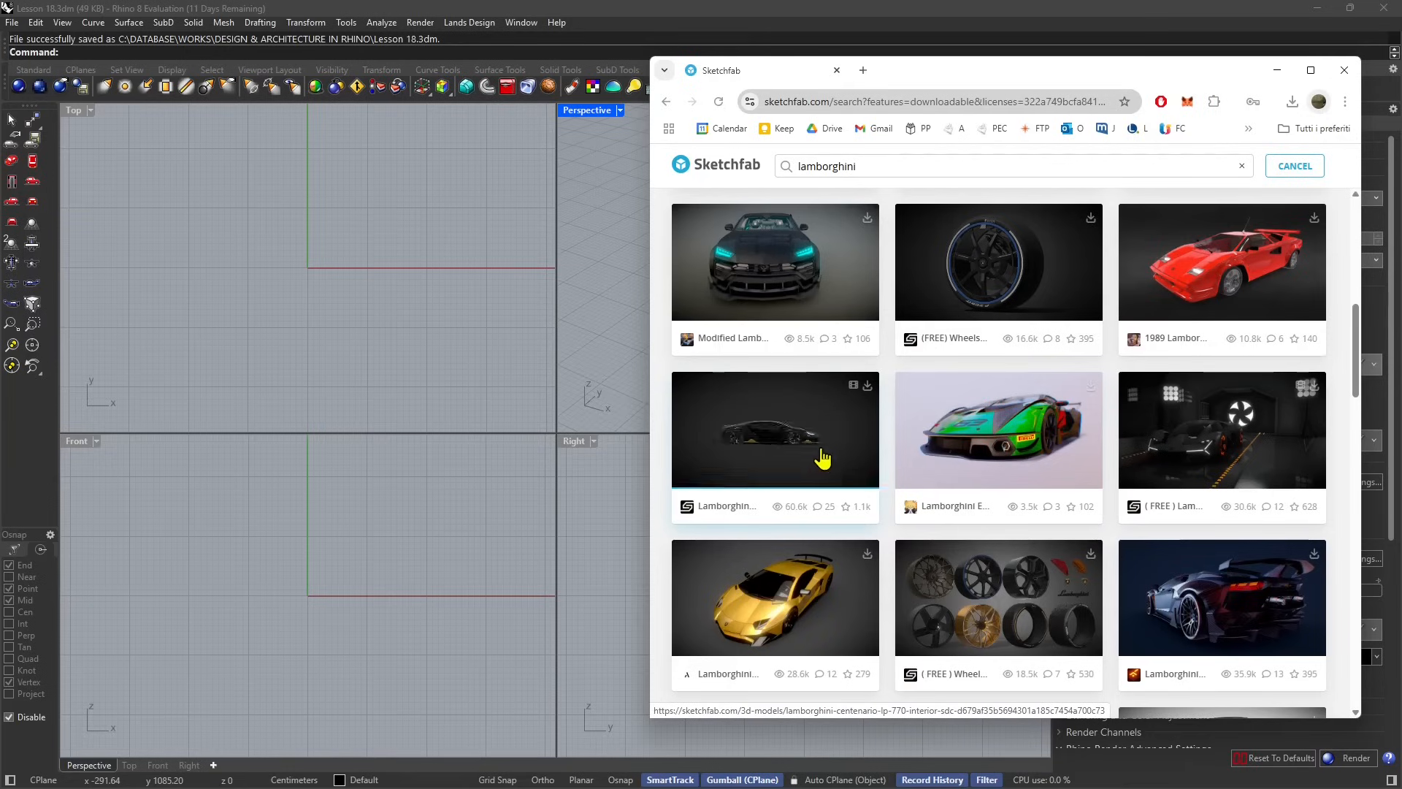
scroll(1021, 384, "down", 3)
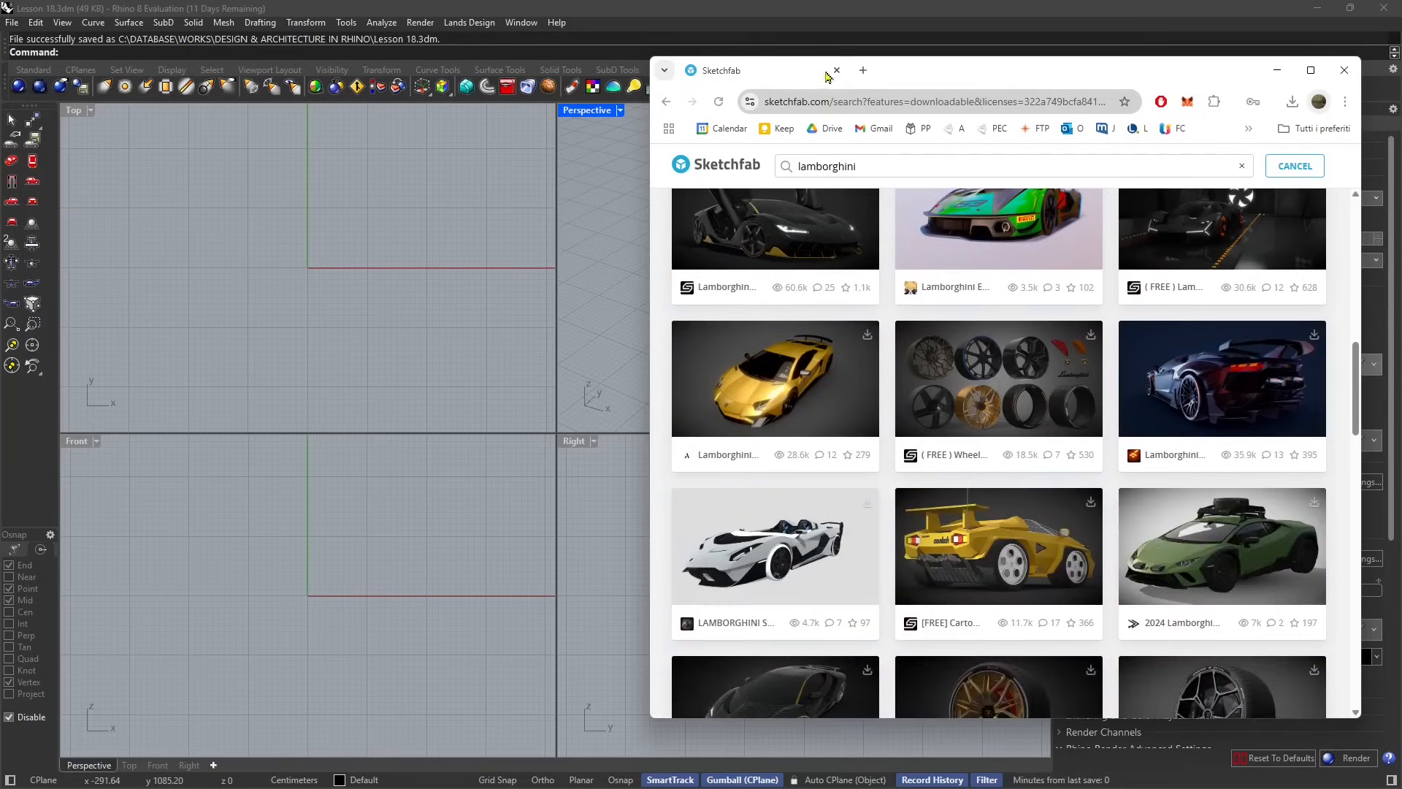
left_click(837, 71)
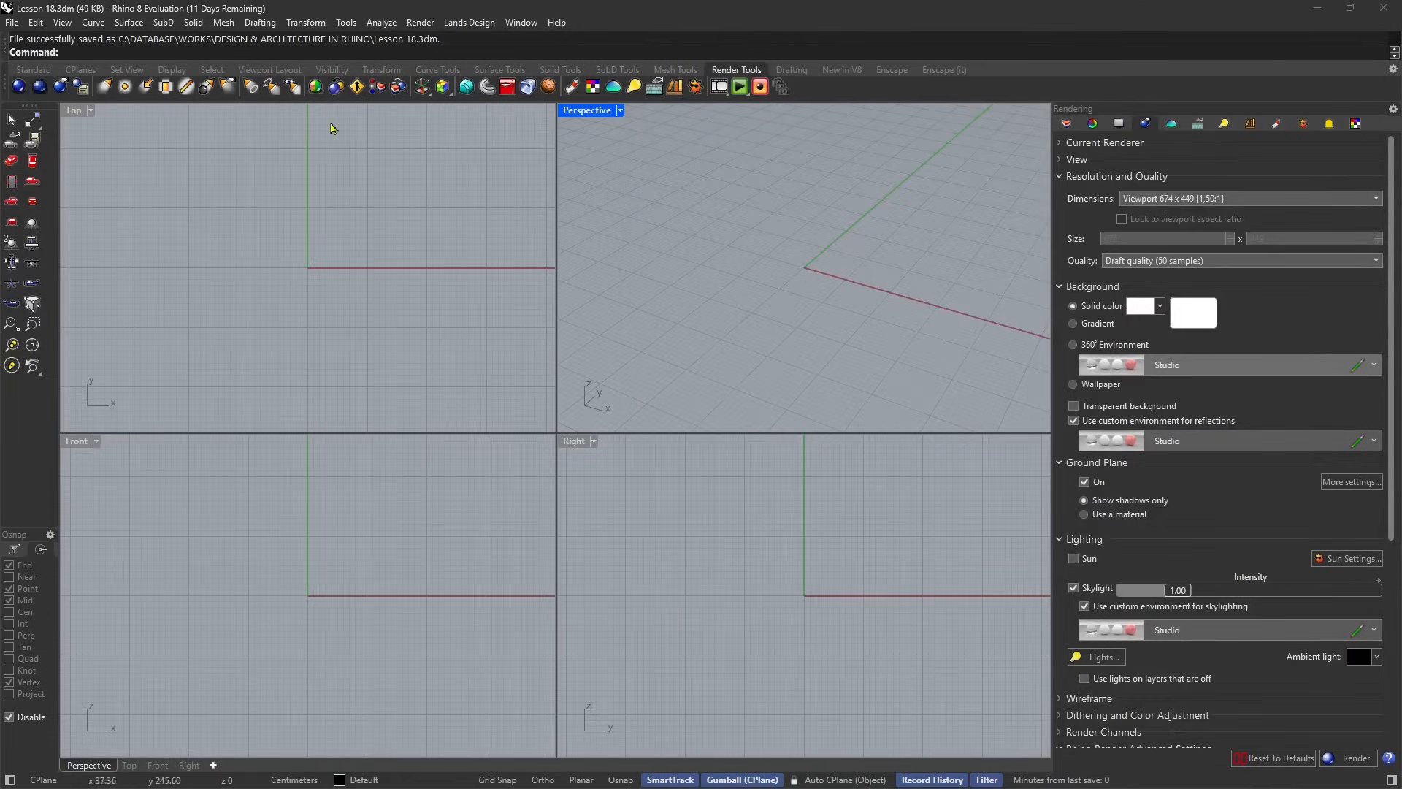
Start importing a file and browse to the lambo revuelto folder inside WORKS > Sketchfab
left_click(12, 23)
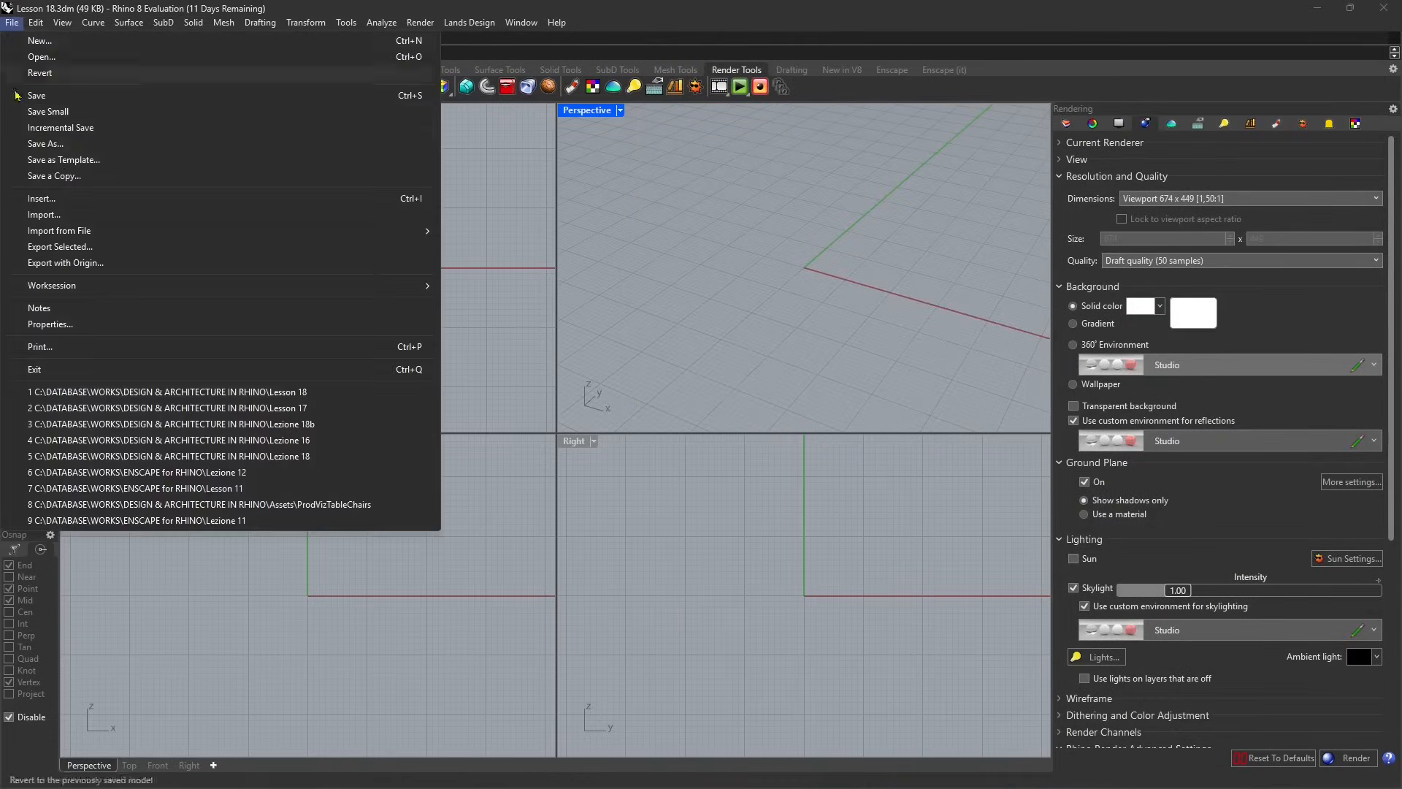
left_click(61, 216)
left_click_drag(277, 42, 526, 109)
left_click(564, 140)
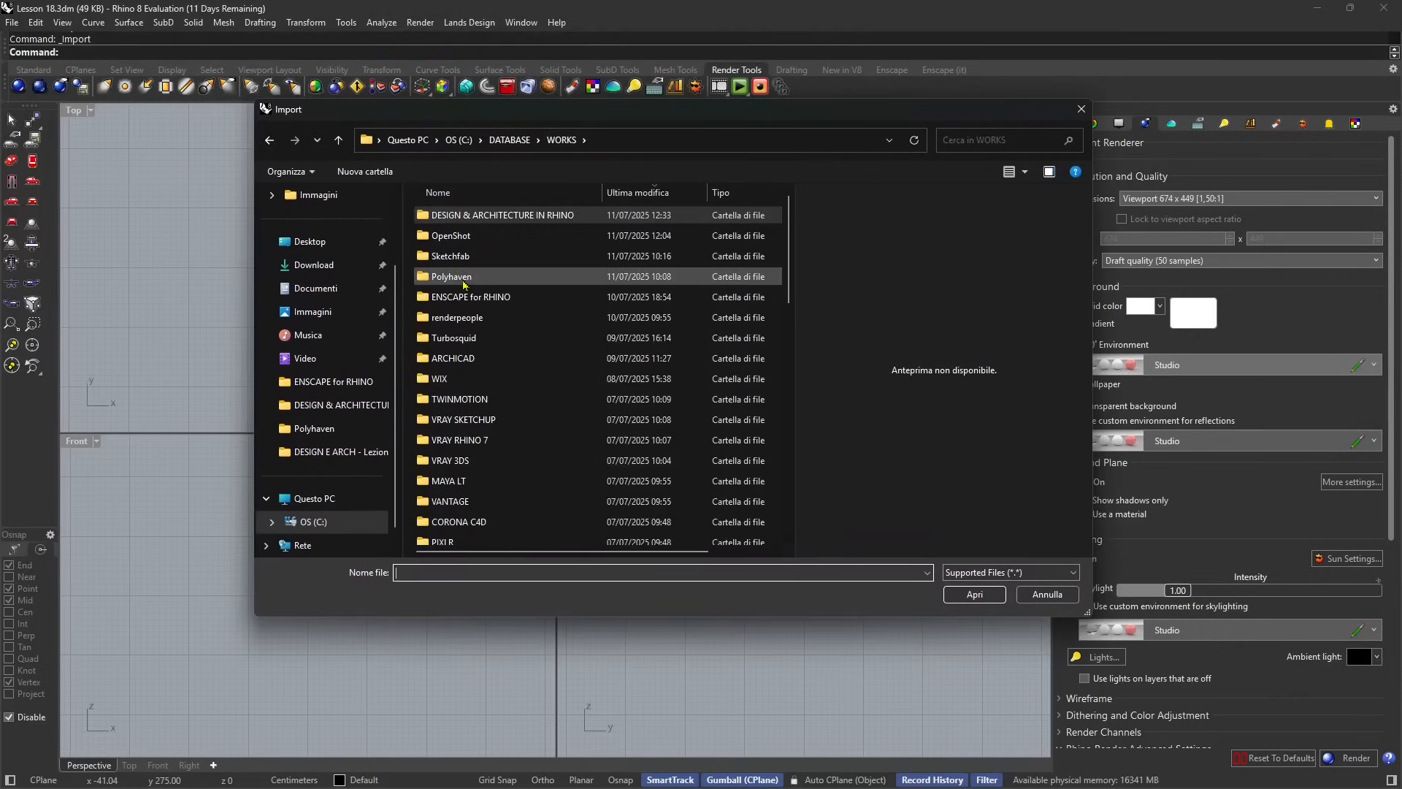
double_click(452, 257)
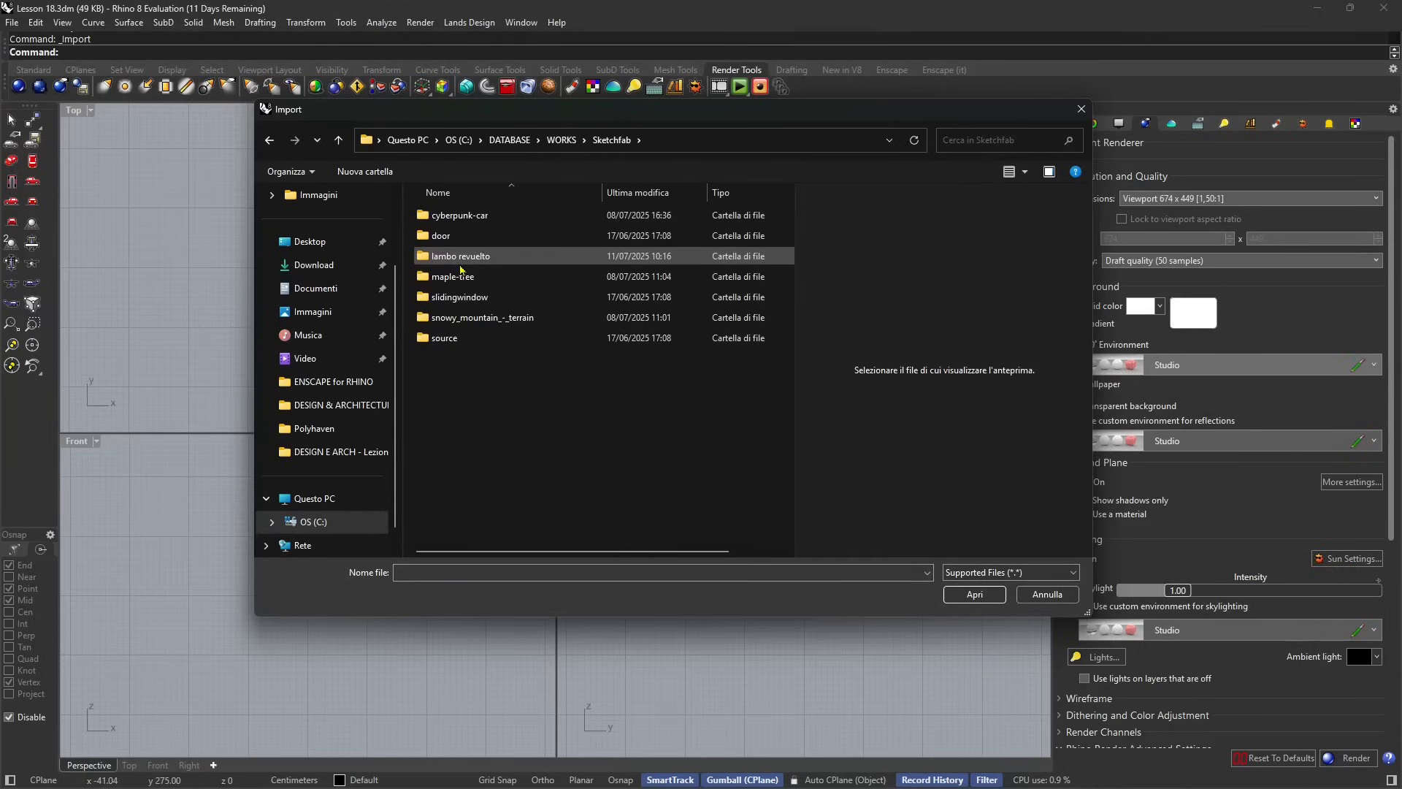
left_click(433, 263)
double_click(452, 260)
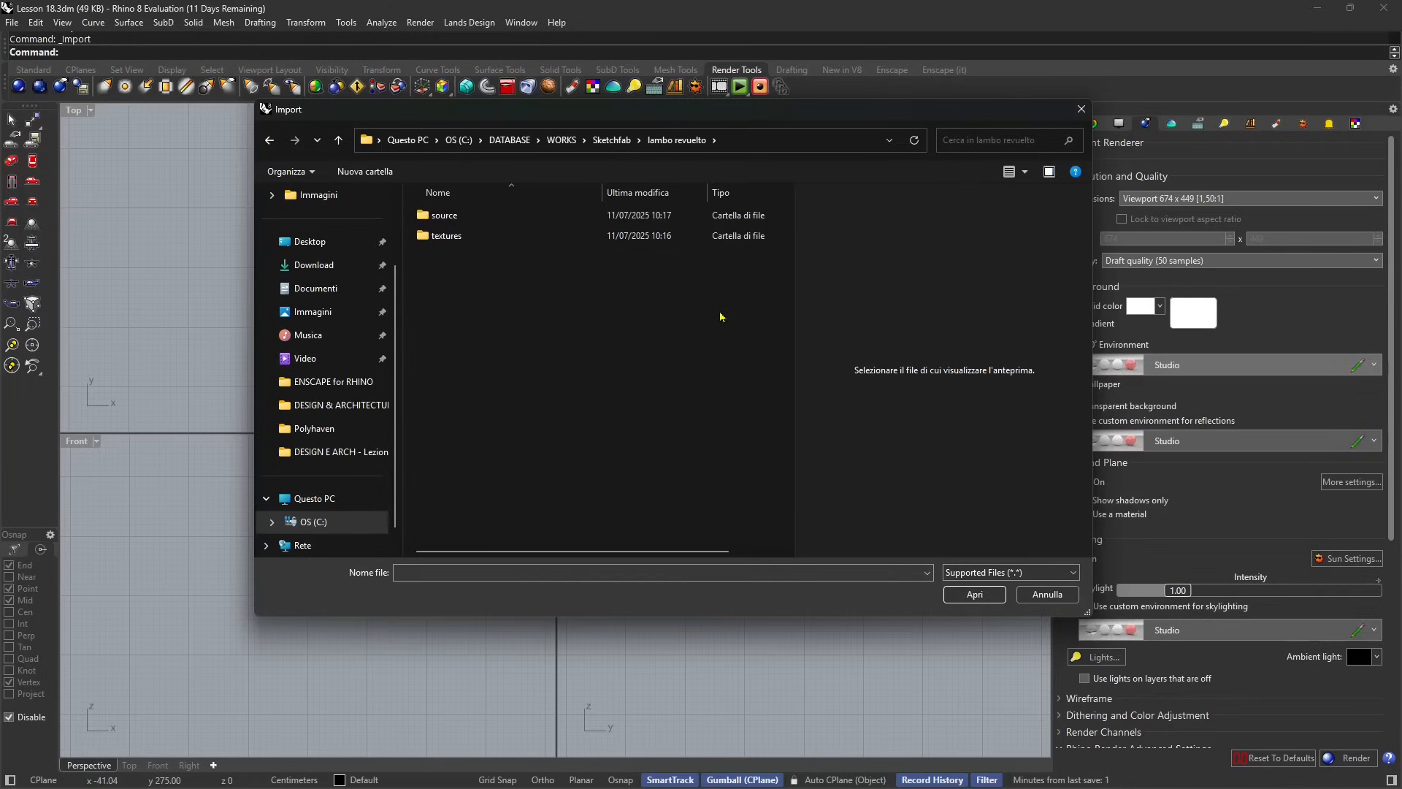
Import Lamborghini_revuelto.fbx from the source > Lamborghini_revuelto folder with all FBX import options unchecked, and frame the car in the perspective view
double_click(438, 215)
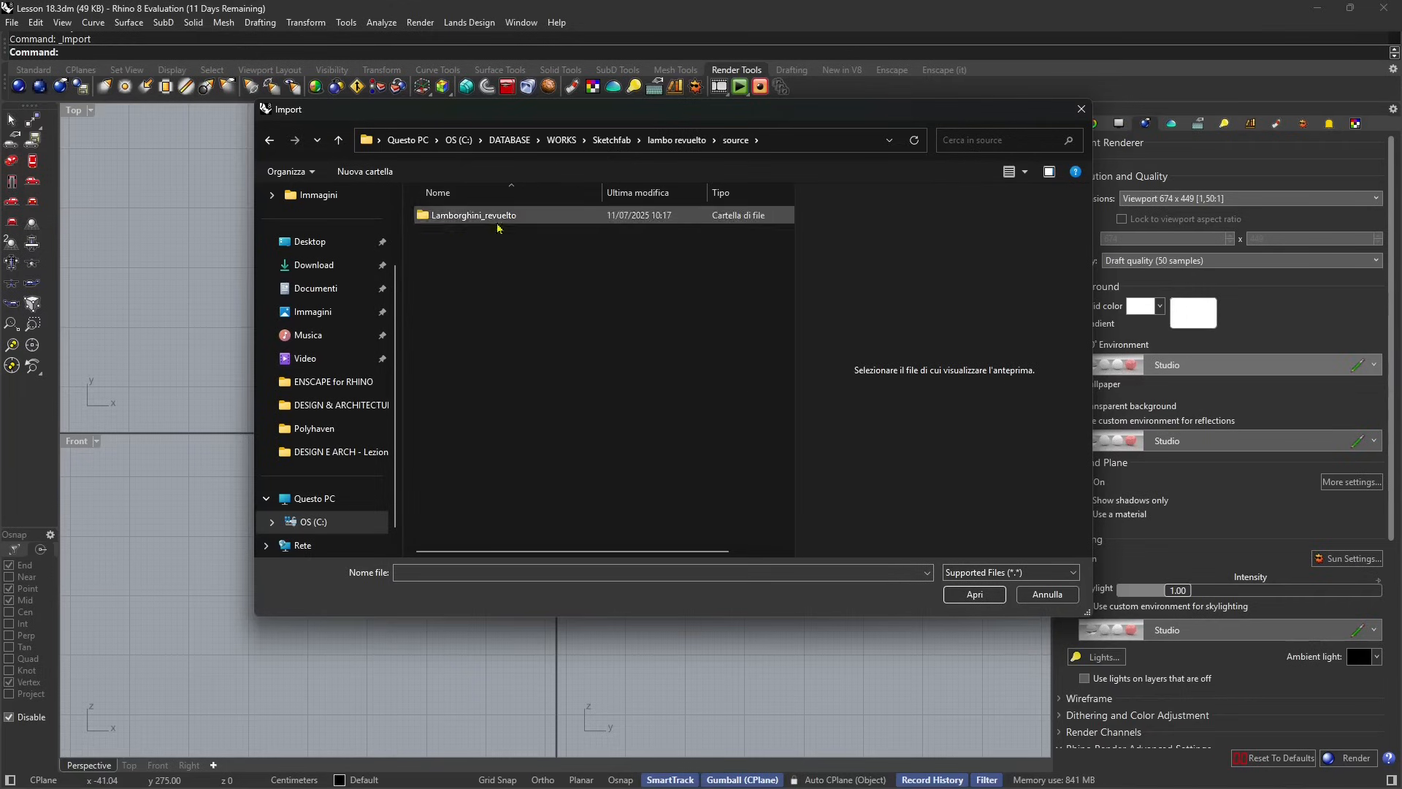
double_click(457, 215)
left_click(451, 243)
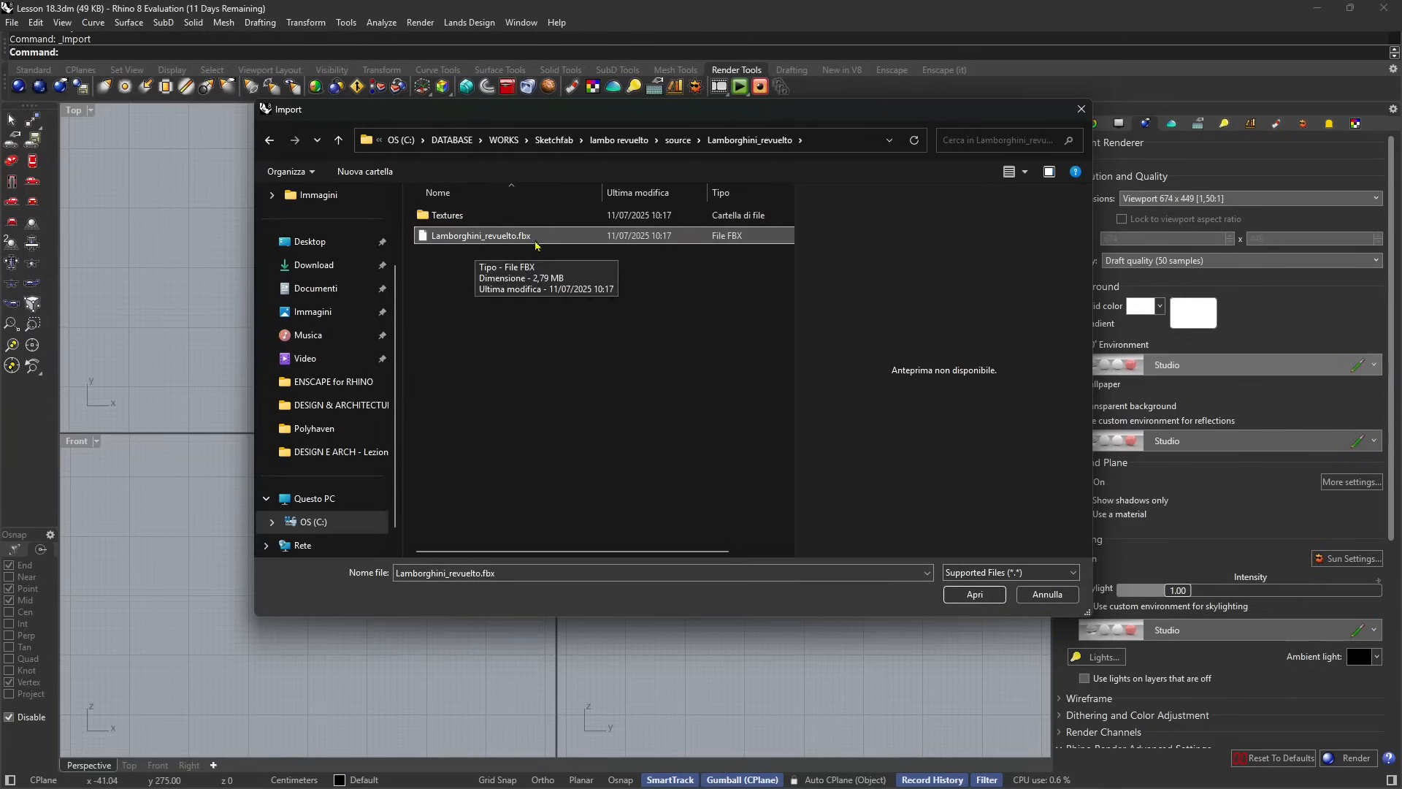
key("Return")
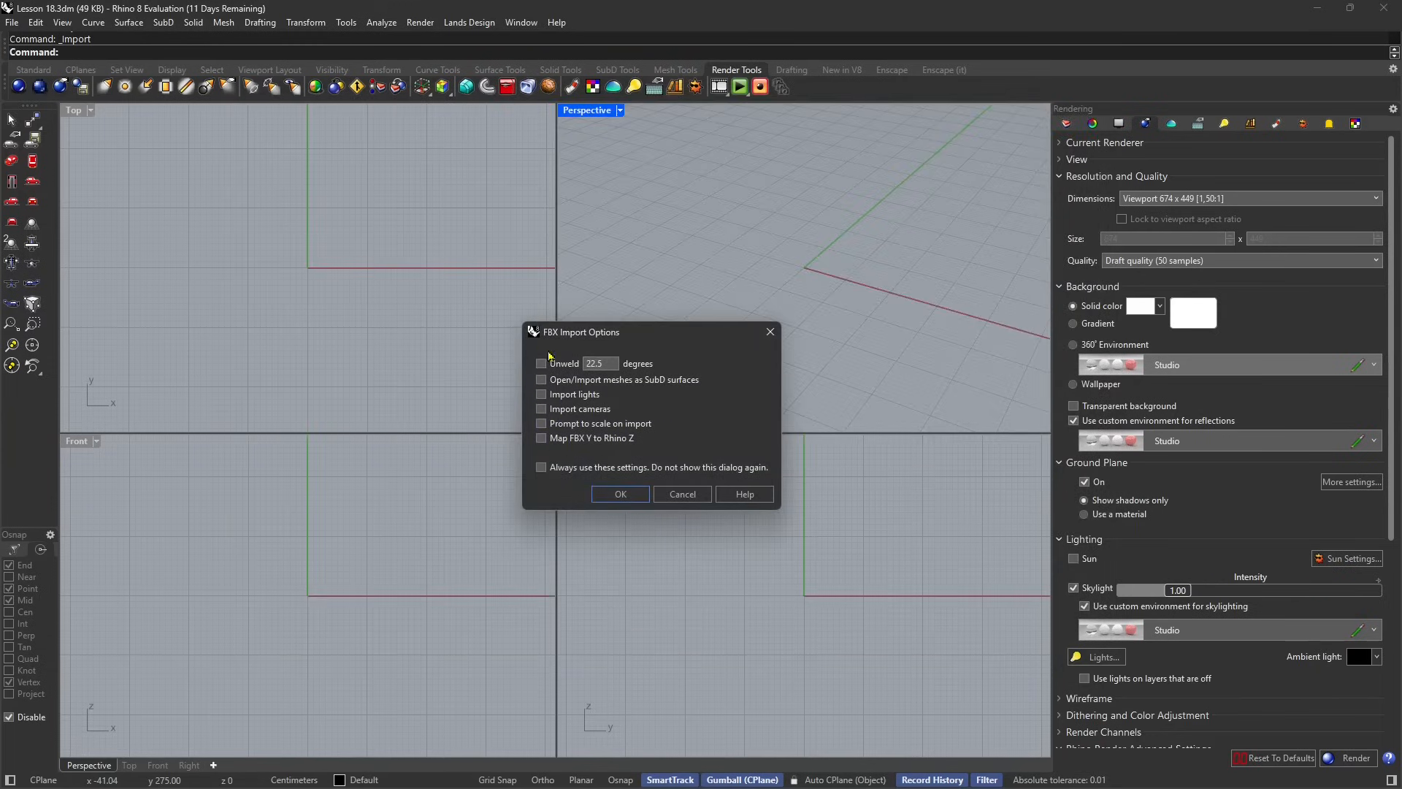
left_click(621, 494)
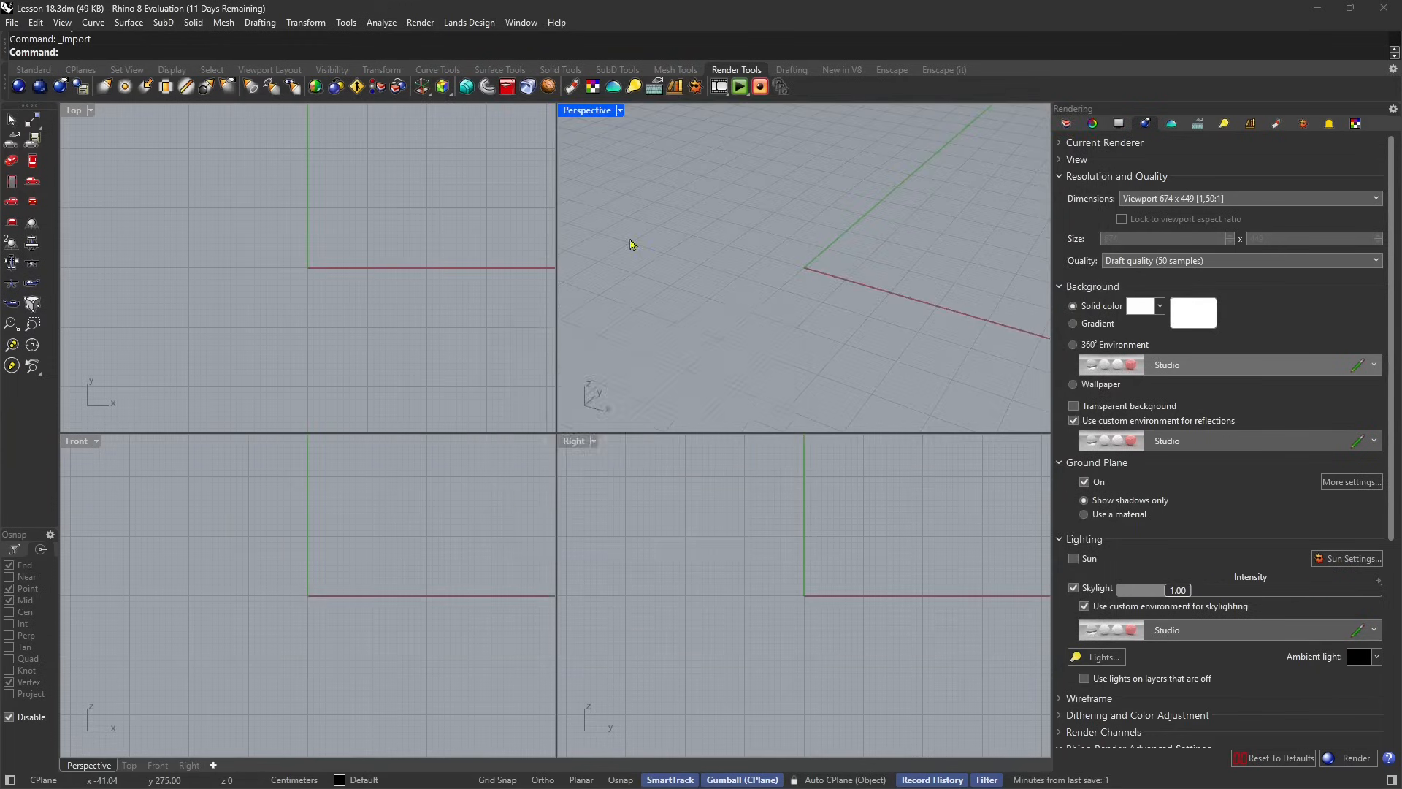
right_click_drag(745, 343, 714, 233)
key("Escape")
scroll(728, 259, "up", 5)
scroll(714, 233, "down", 1)
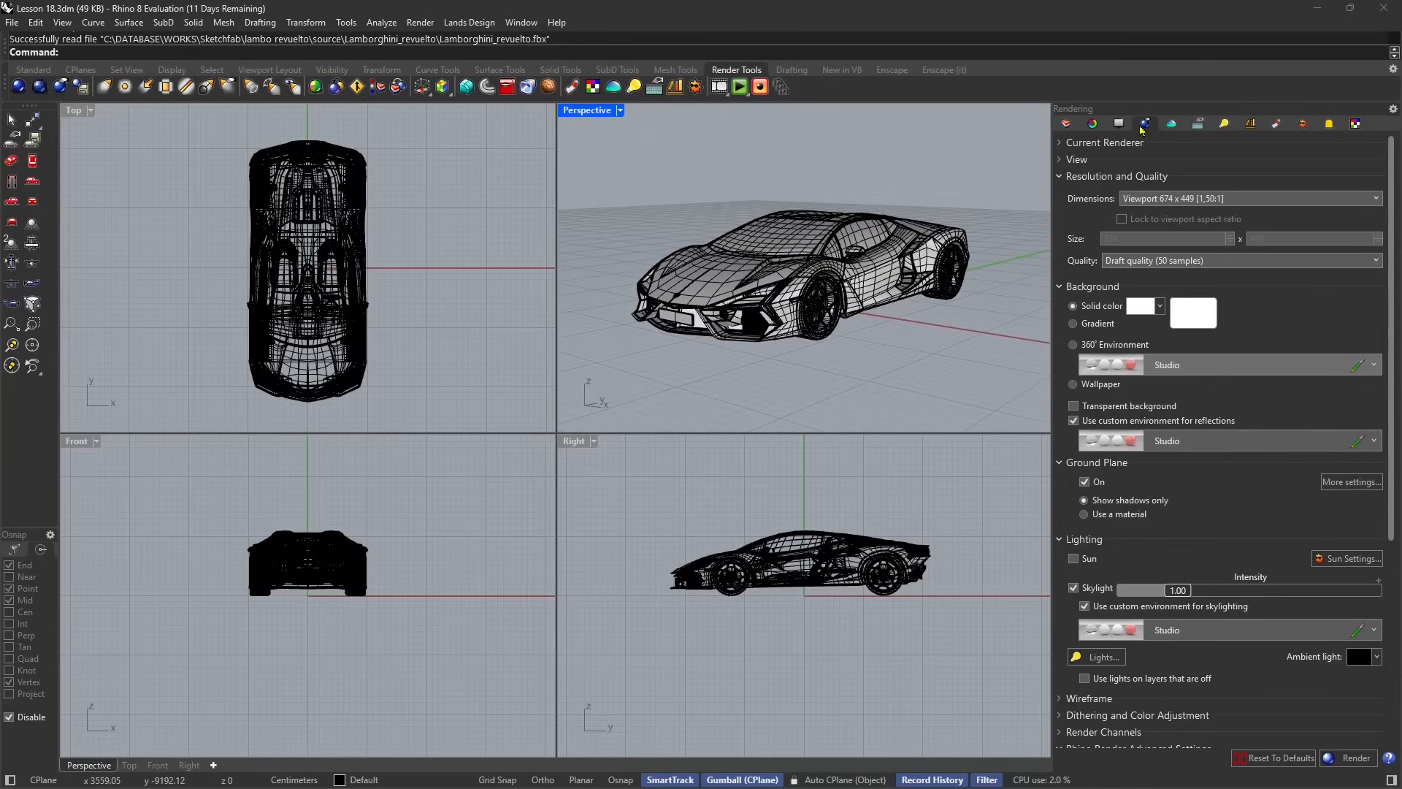
Set the render quality to Low quality (15 samples) and the advanced session samples to 100
left_click(1159, 263)
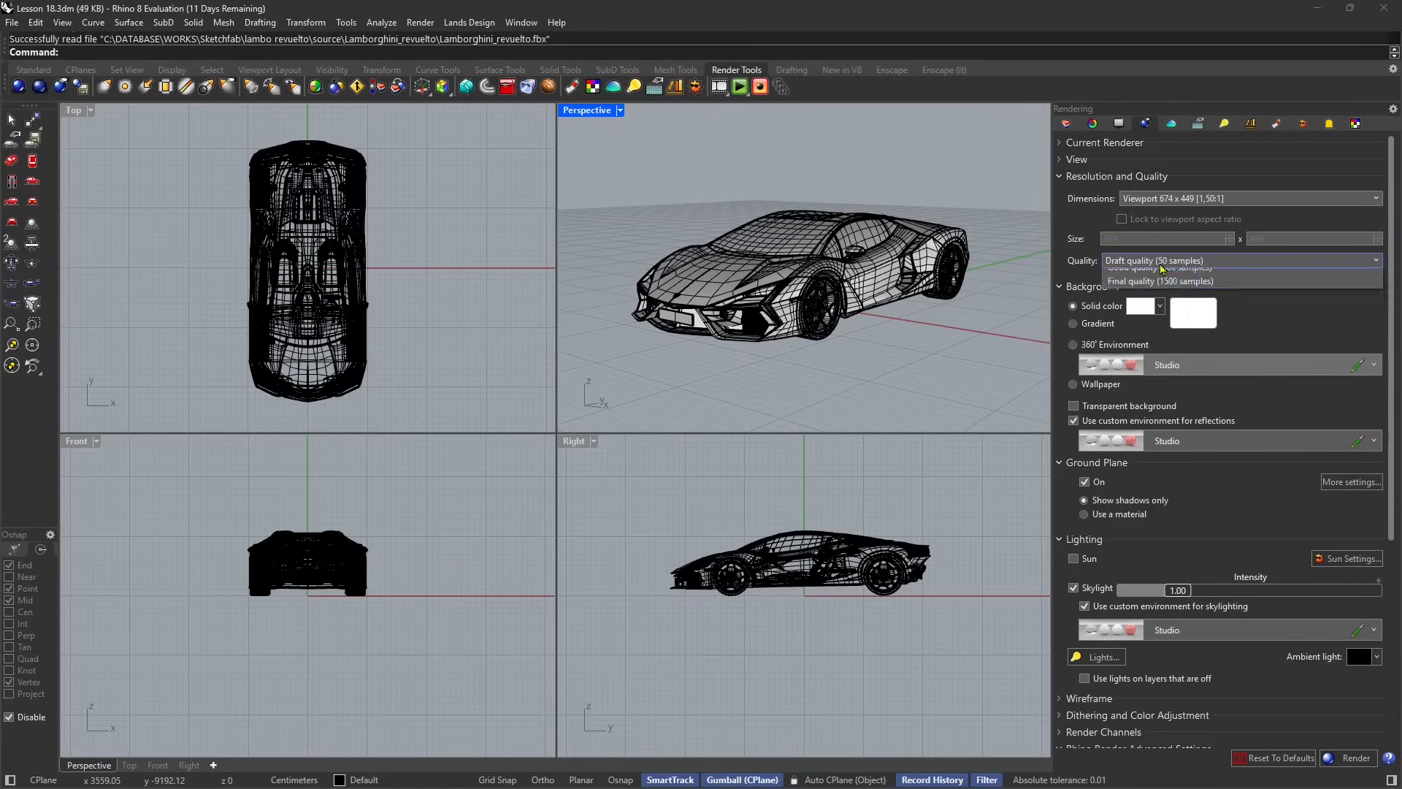
left_click(1156, 271)
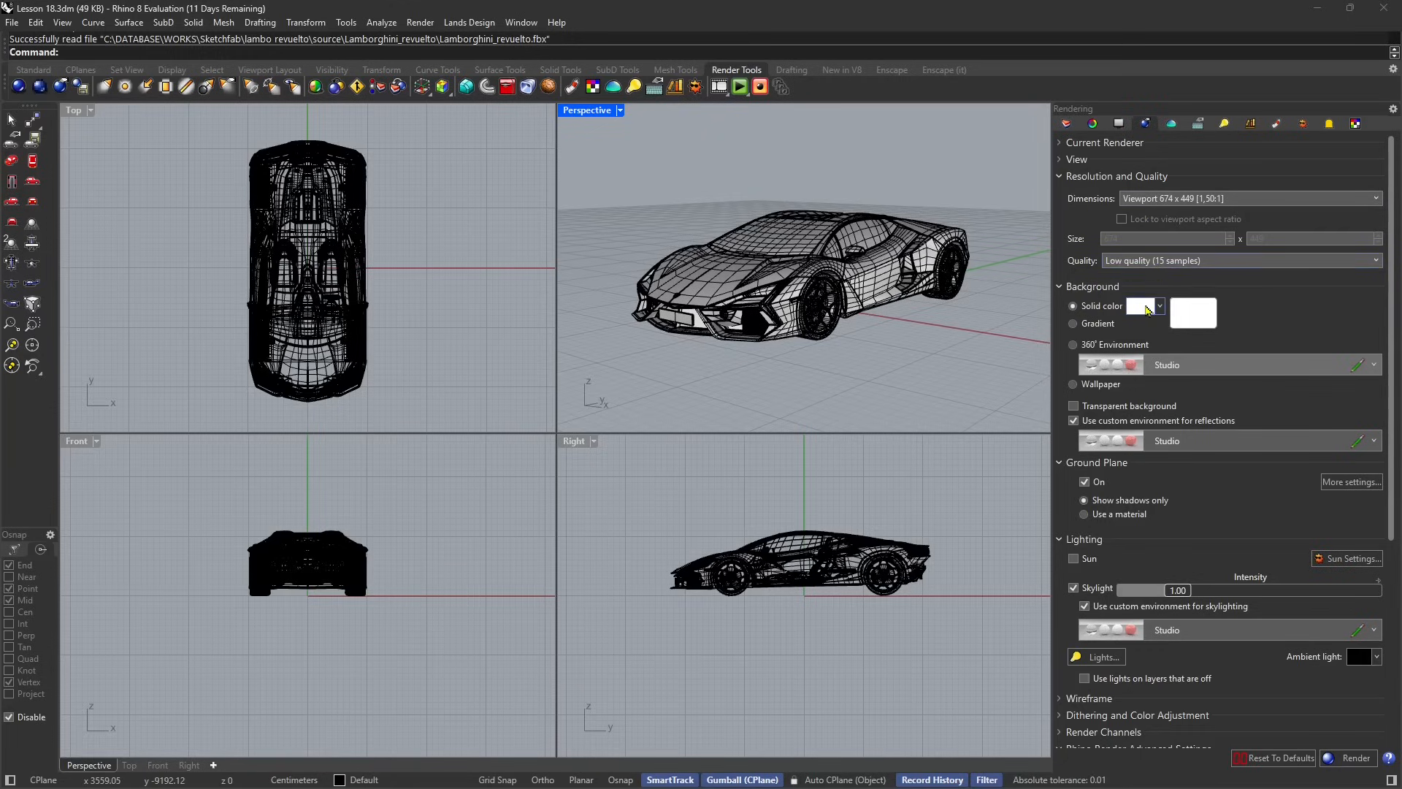
left_click_drag(1391, 323, 1361, 587)
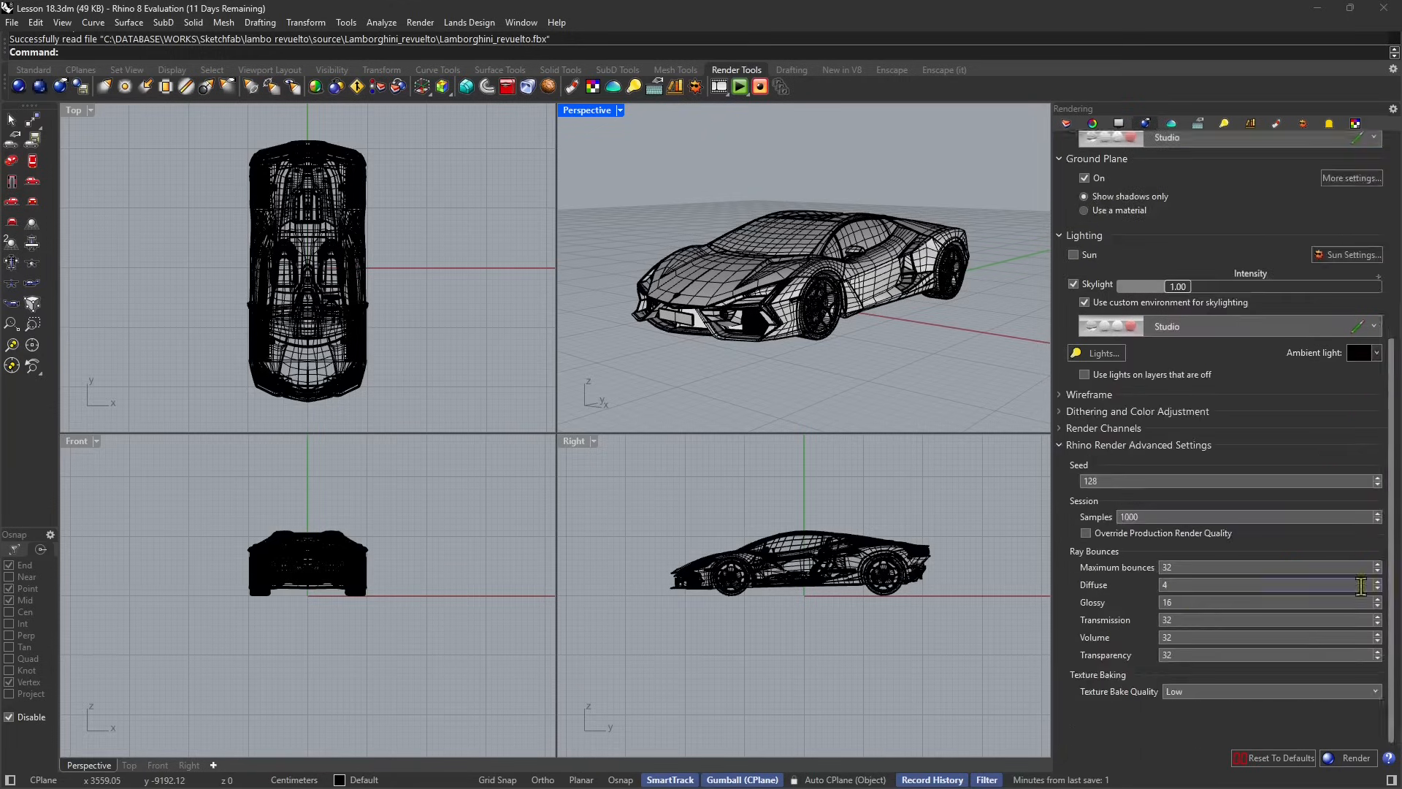
left_click(1152, 514)
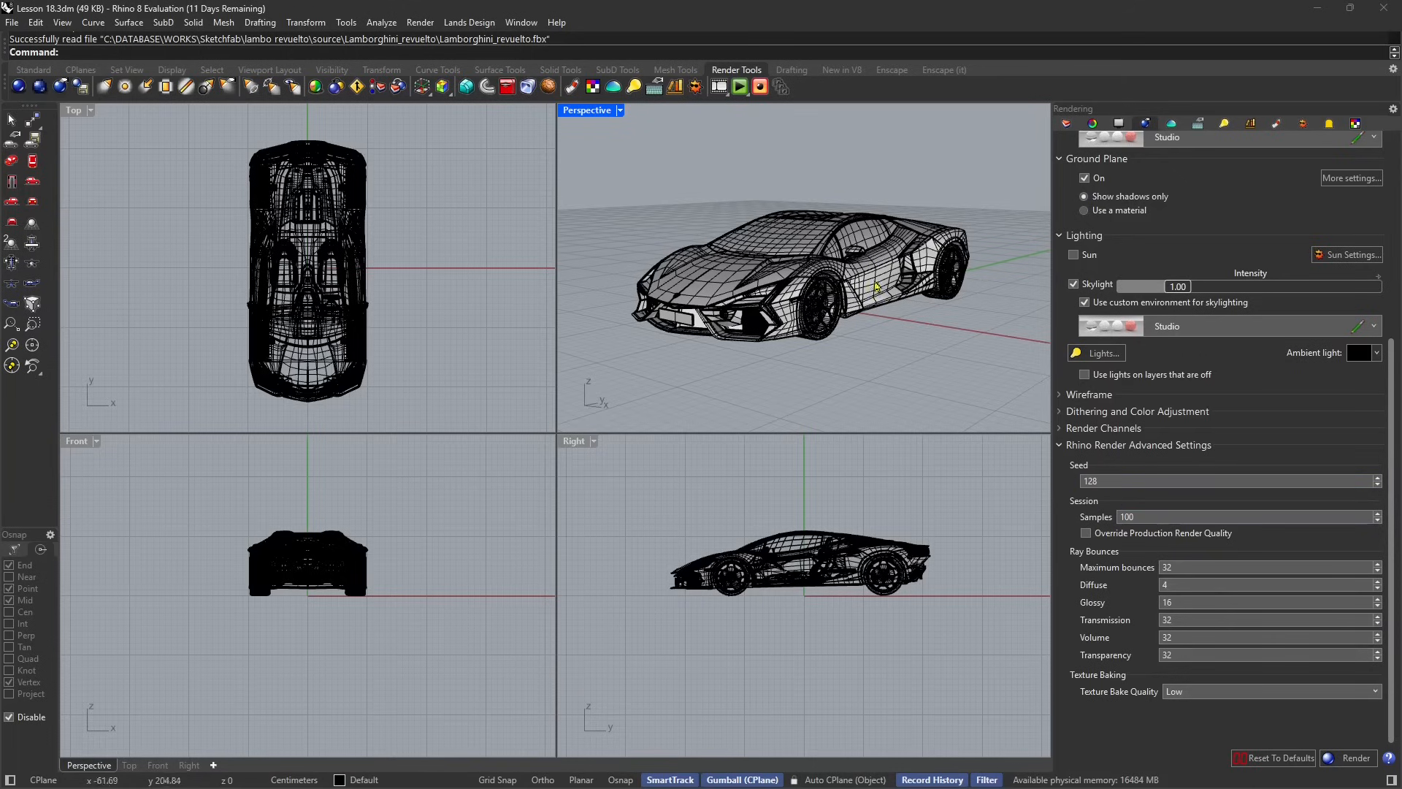
Preview the car in Rendered mode in the perspective view, and switch the display to Raytraced to view both sides
right_click_drag(876, 287, 803, 291)
left_click(620, 111)
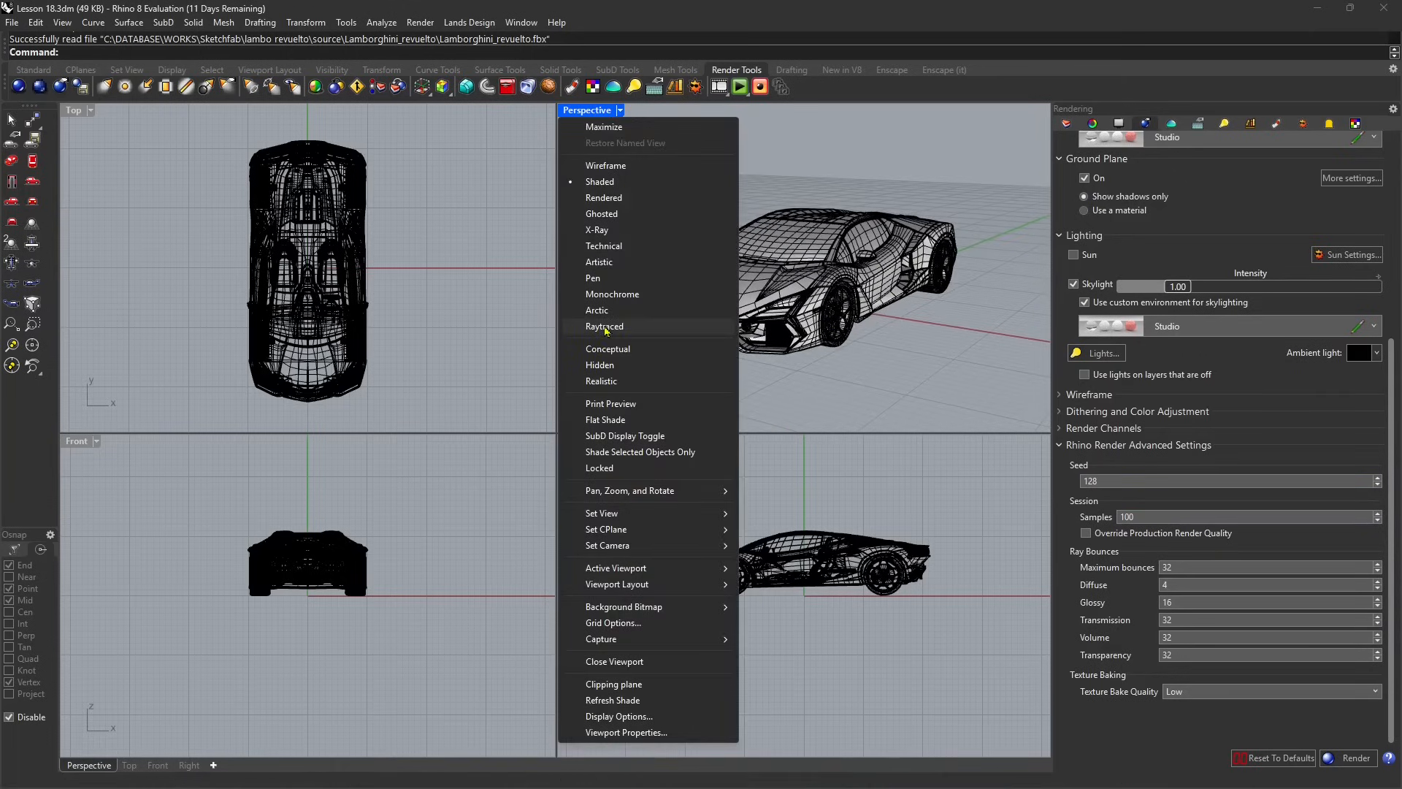
left_click(603, 198)
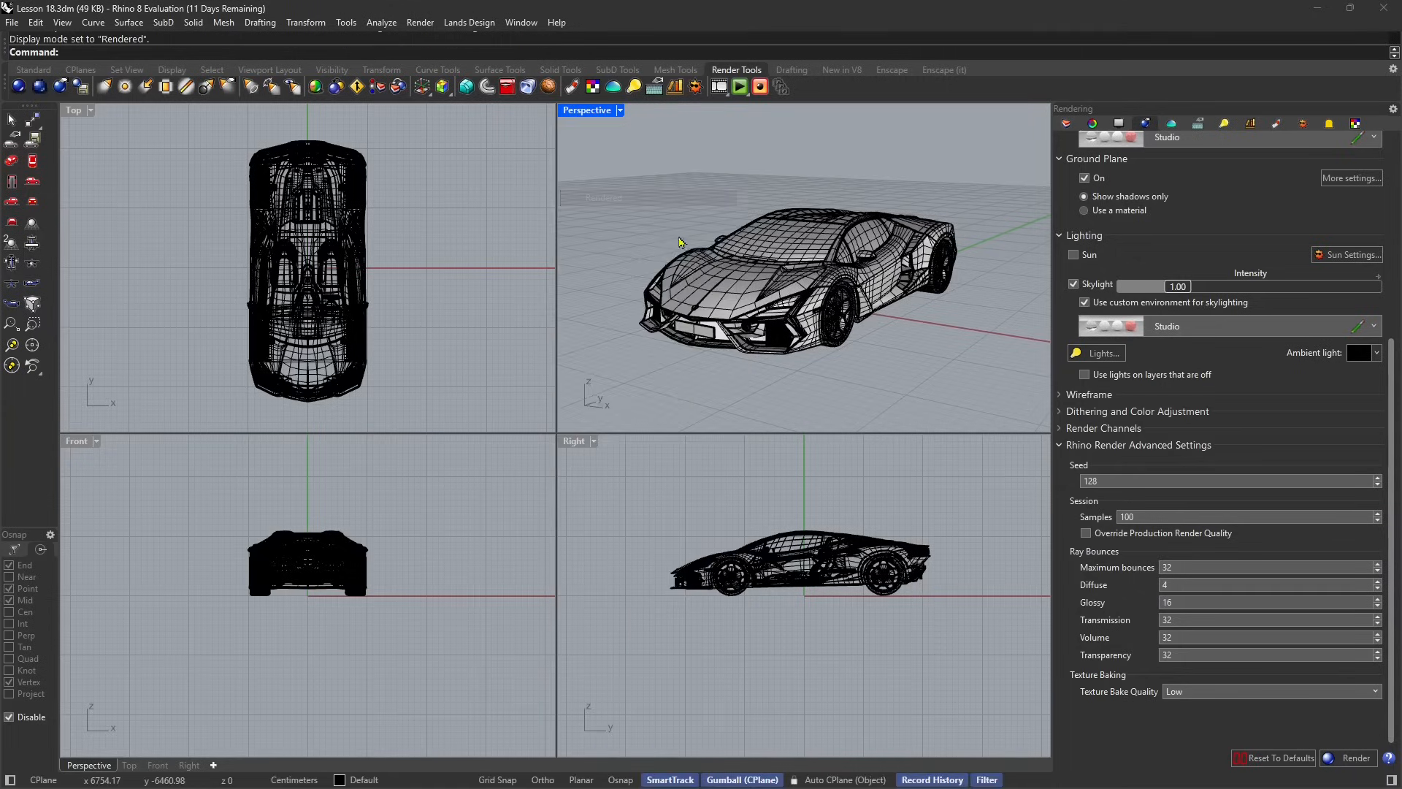
right_click_drag(711, 293, 606, 165)
left_click(619, 111)
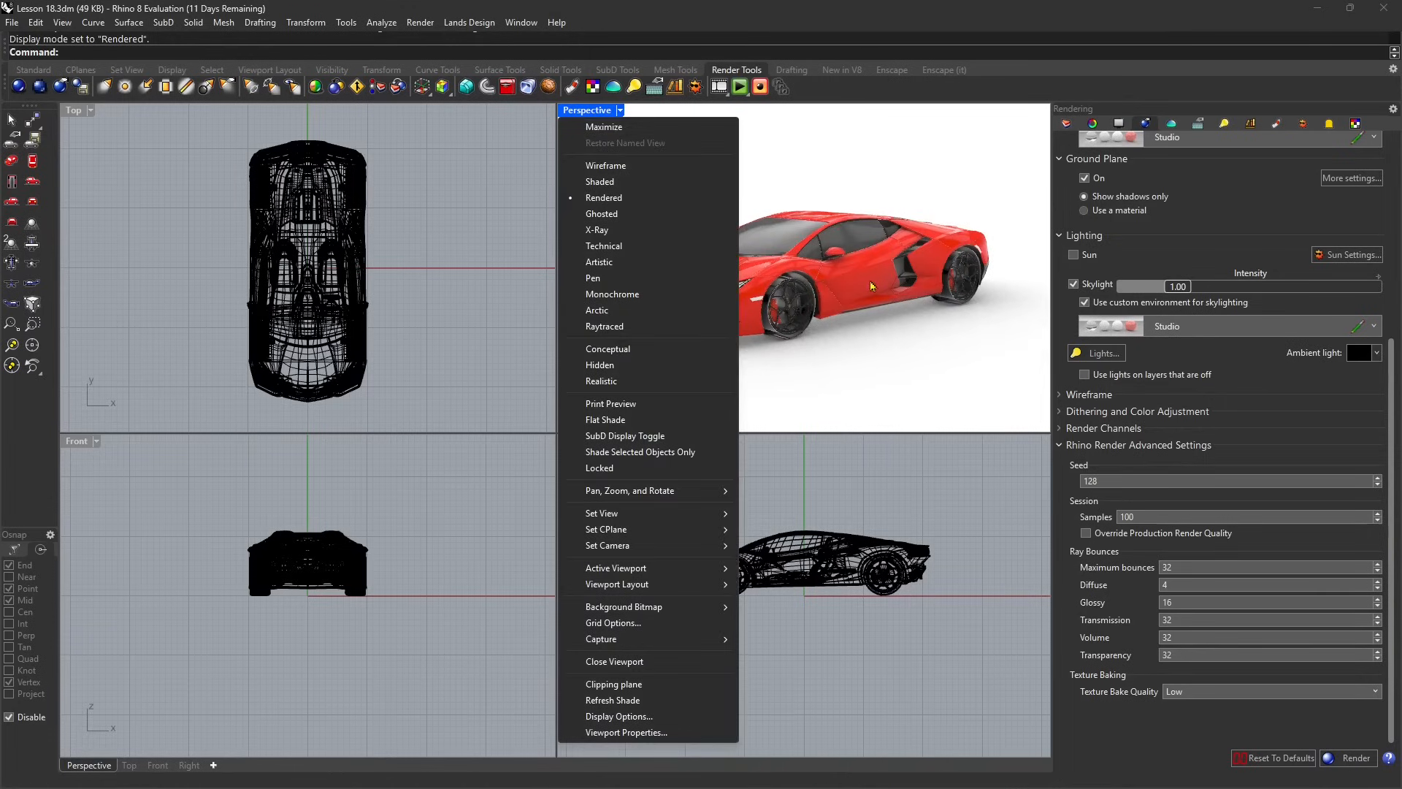
left_click(604, 326)
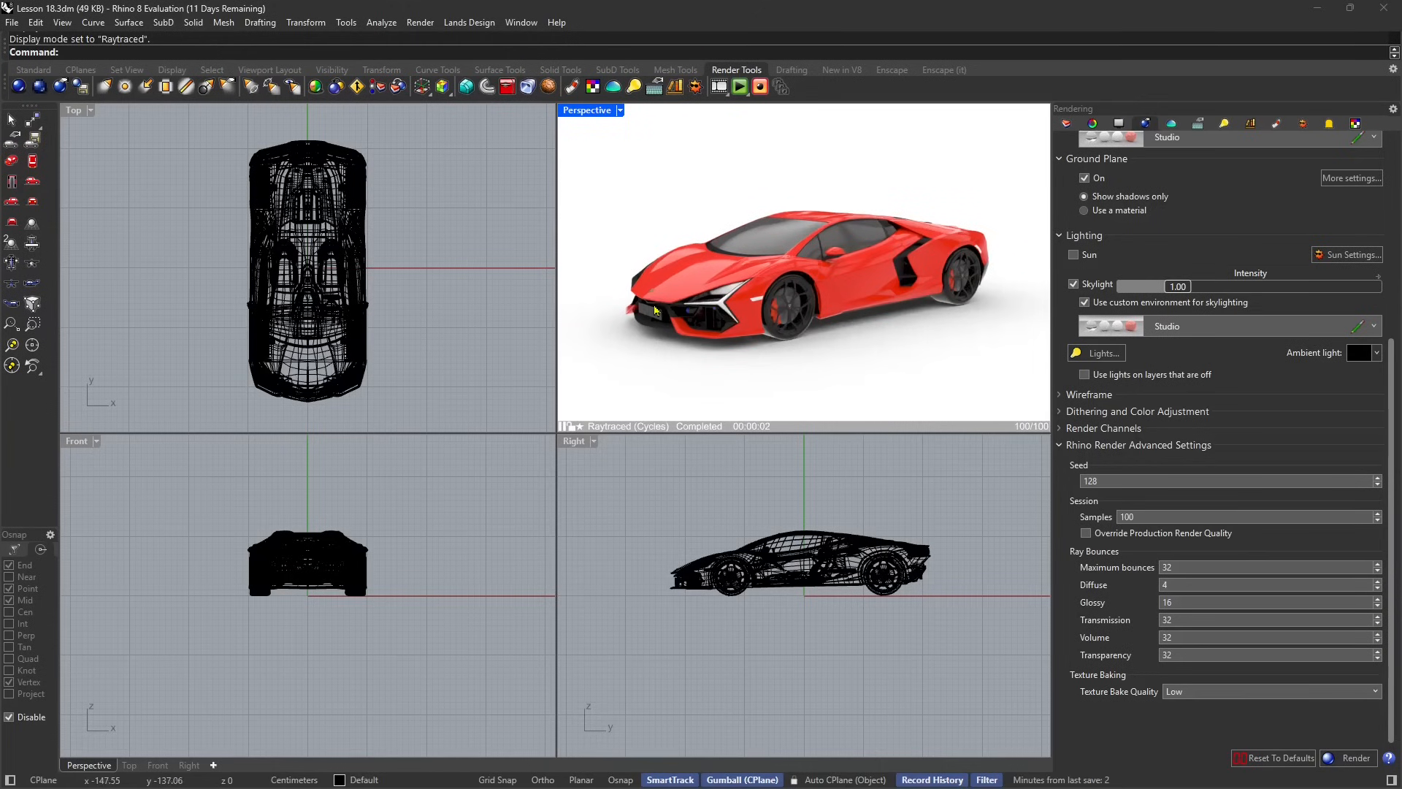
right_click_drag(686, 321, 910, 292)
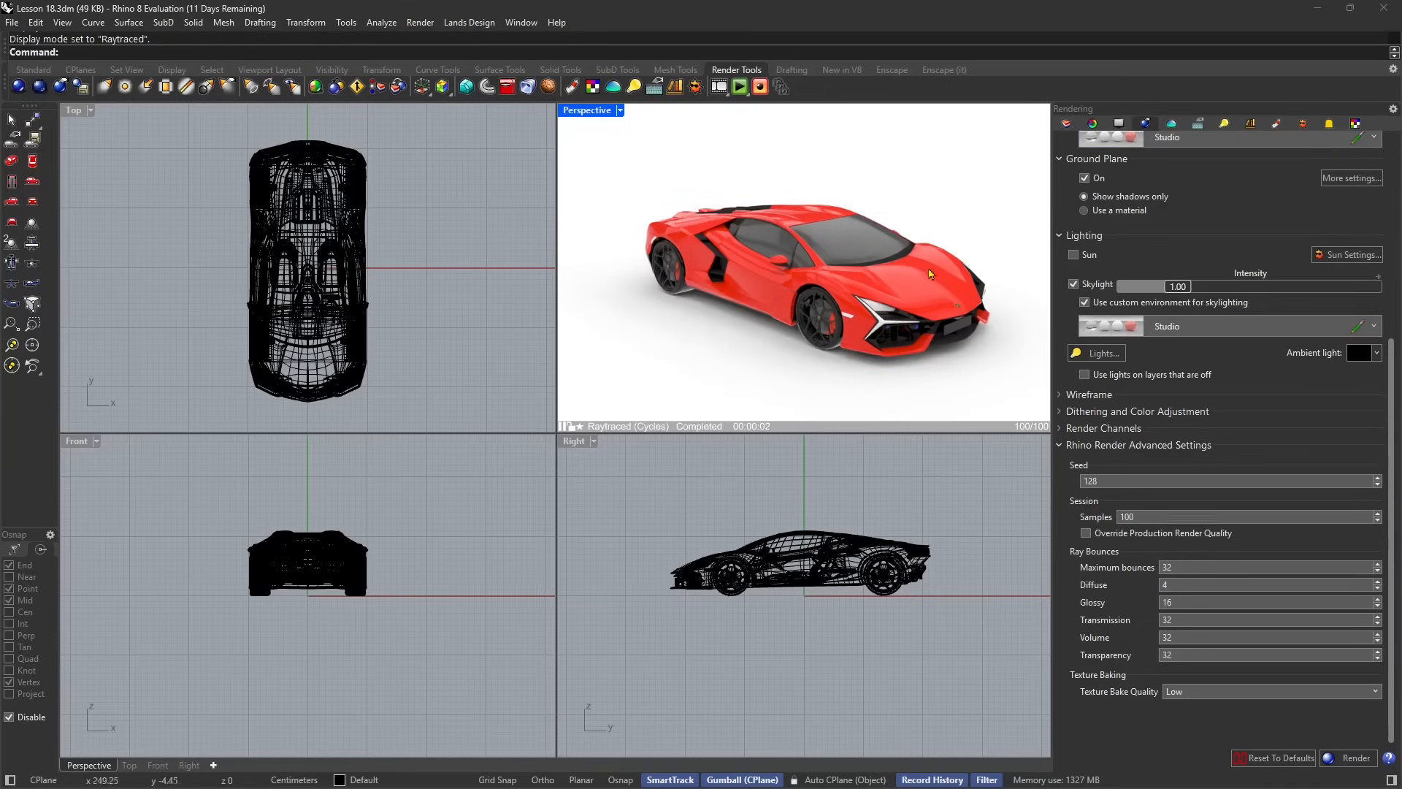
Select the car's body mesh and open the Body (1) material's settings
left_click(930, 274)
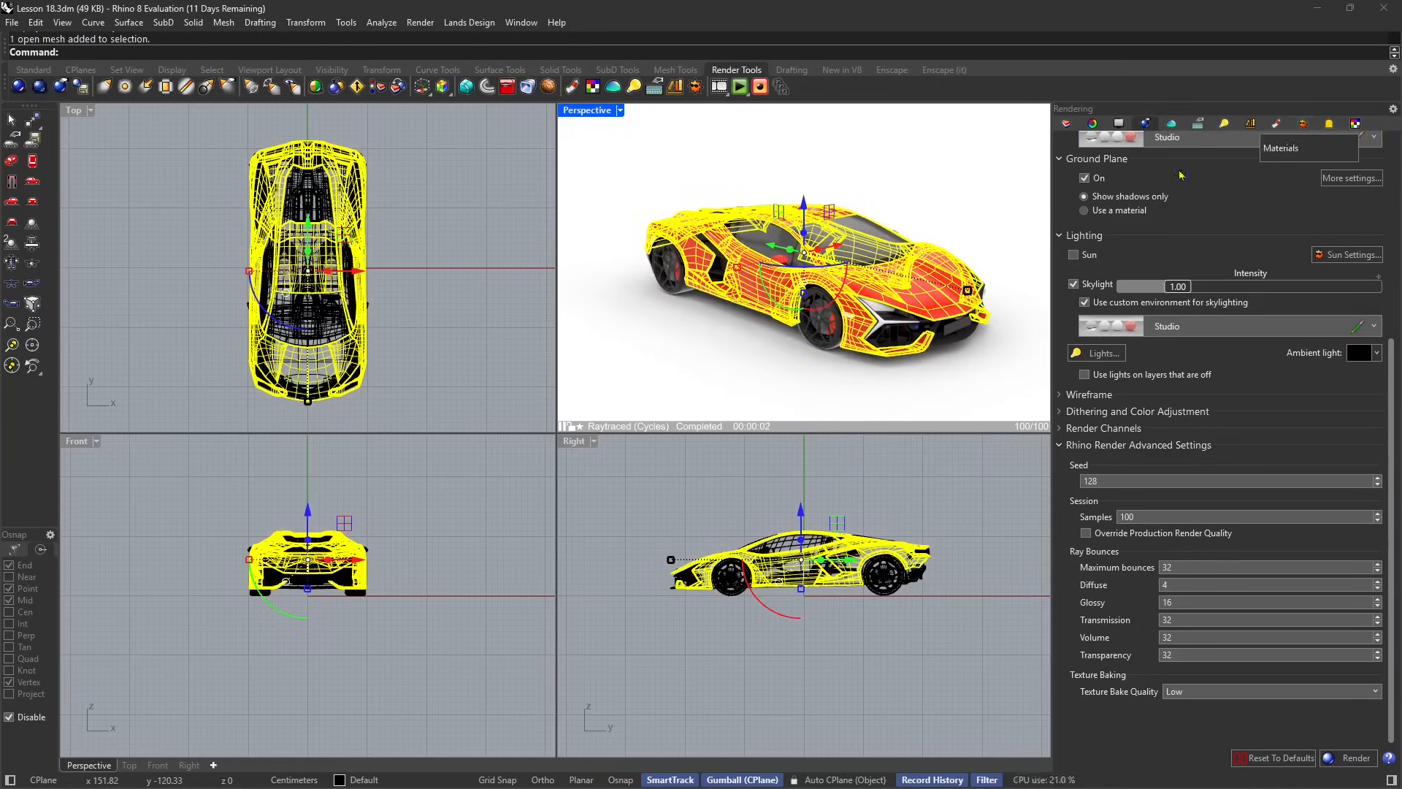
left_click(823, 167)
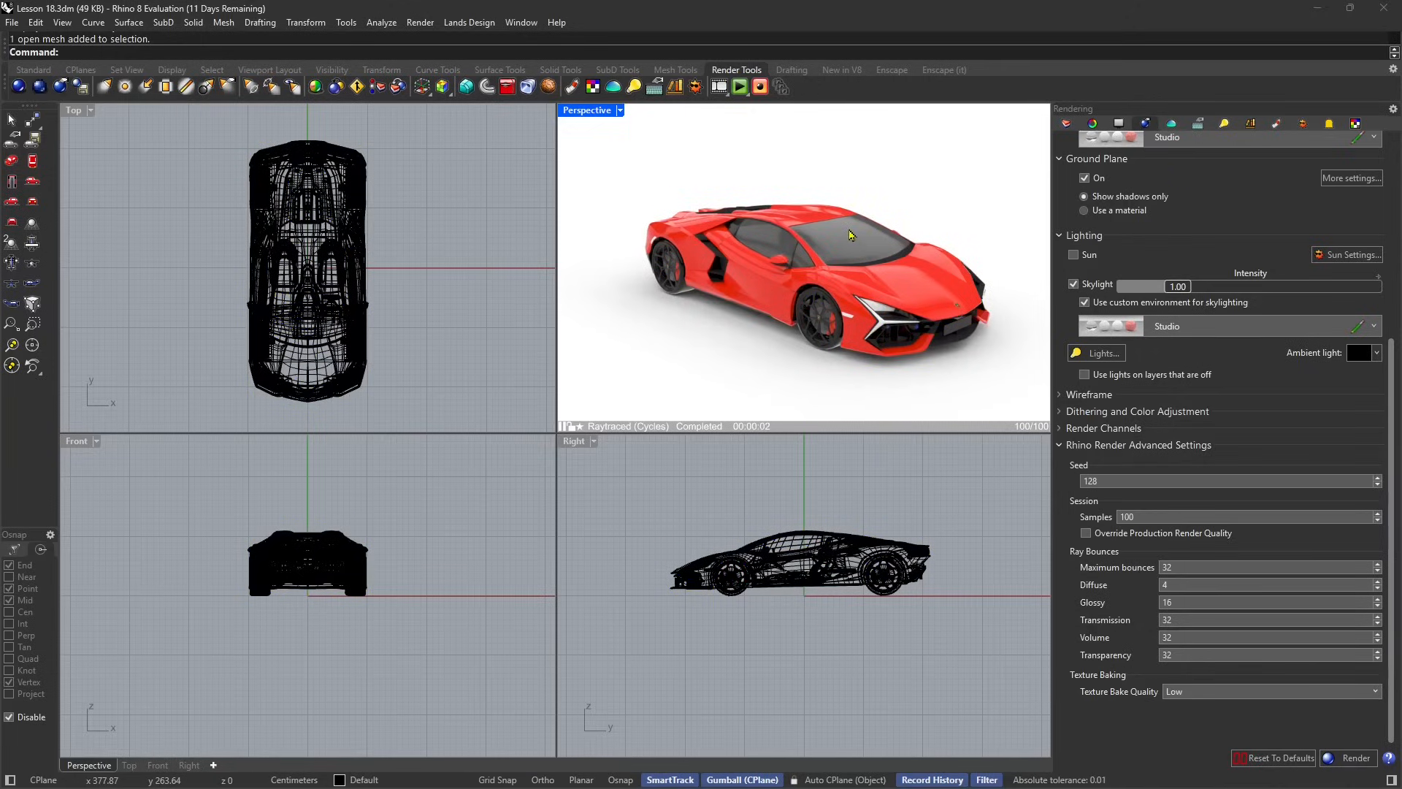
left_click(922, 281)
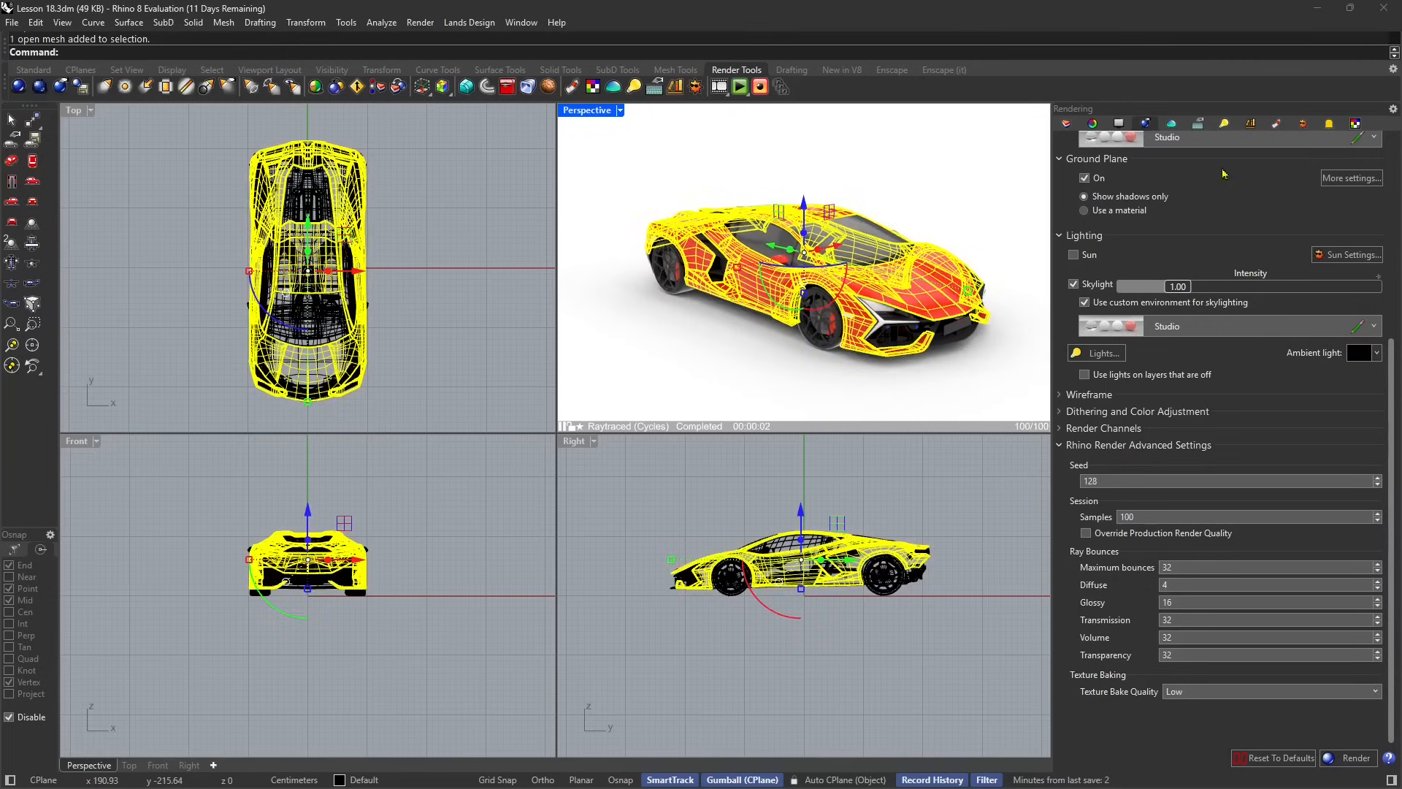
left_click(1277, 124)
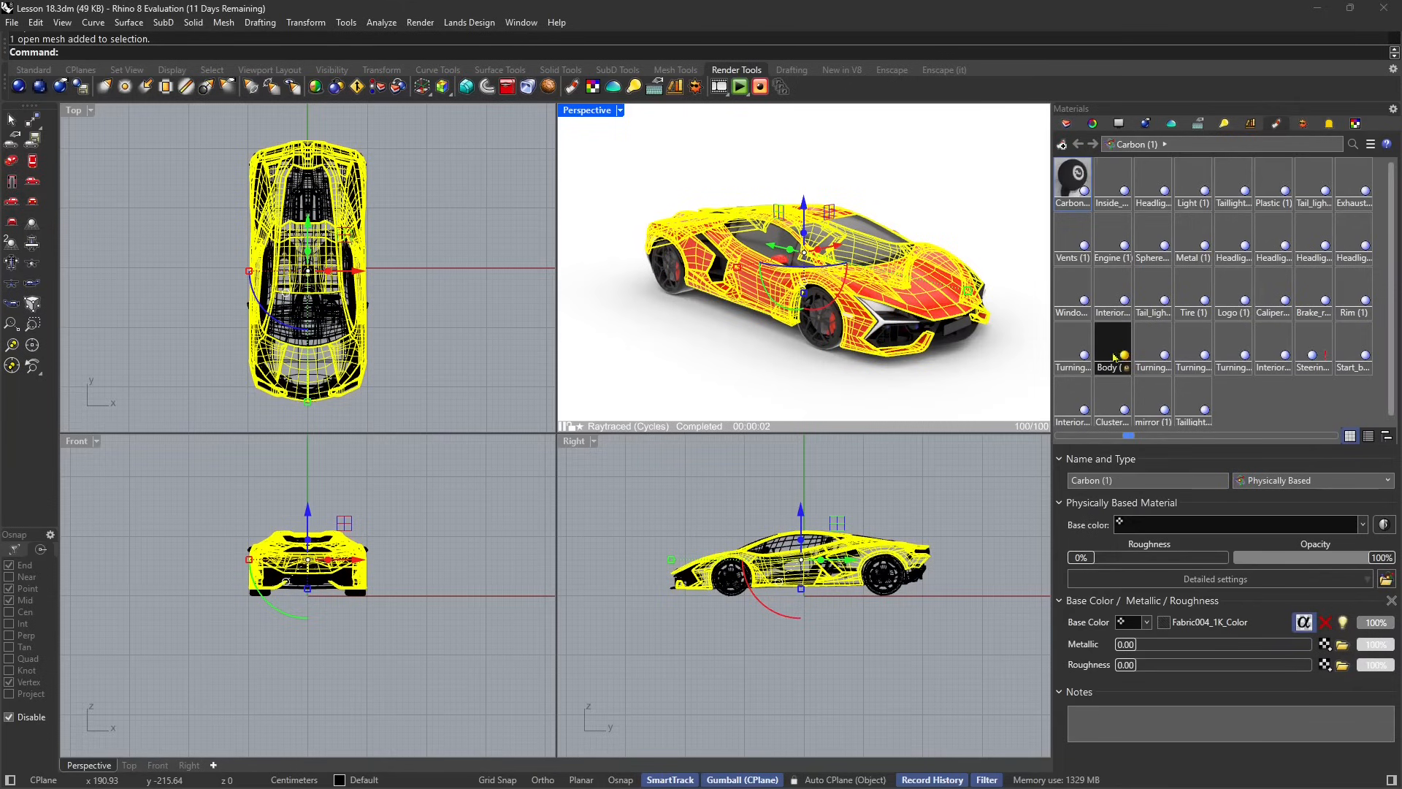
left_click(1115, 356)
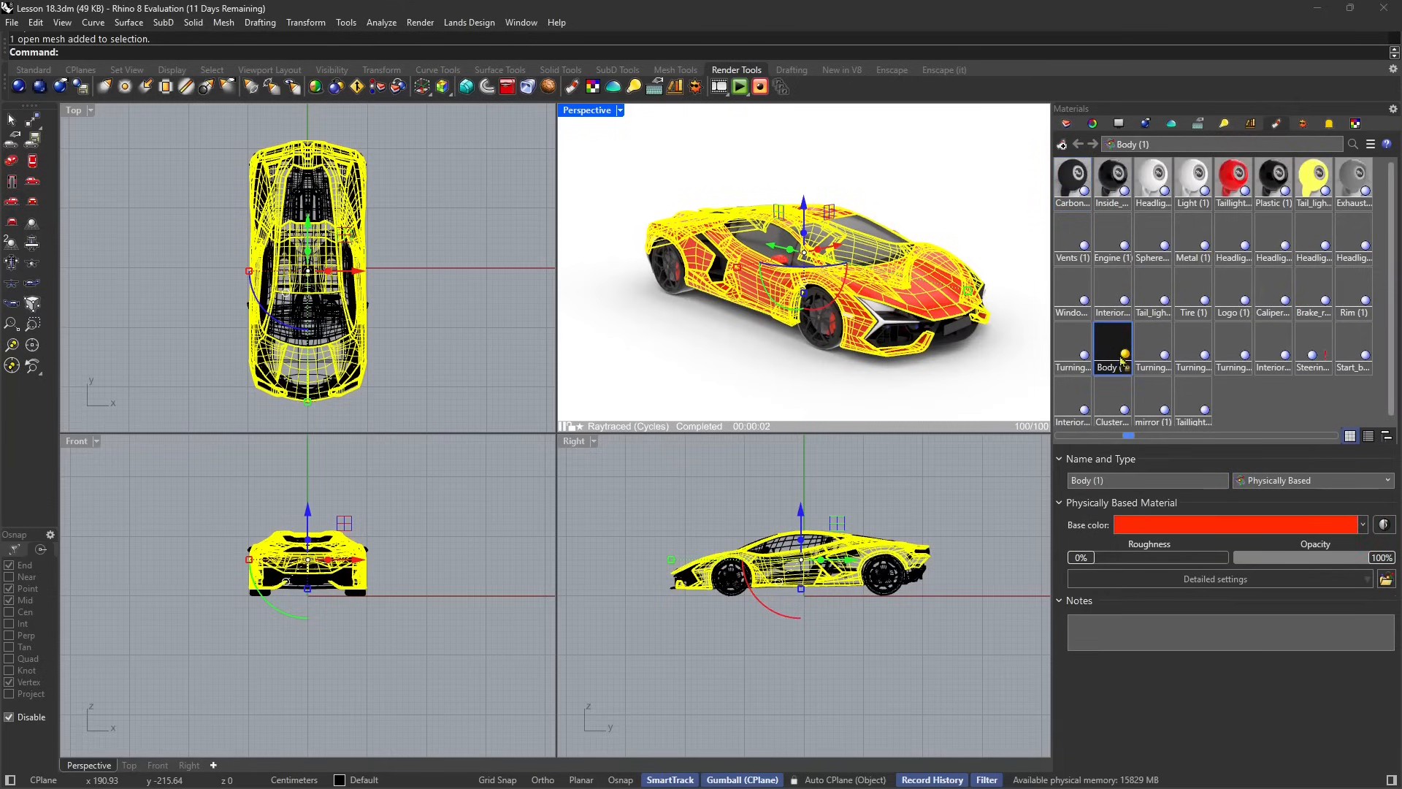
Deselect the body mesh and set the Body (1) material's base color to yellow with hue 54, saturation 99 and value 100
left_click(458, 250)
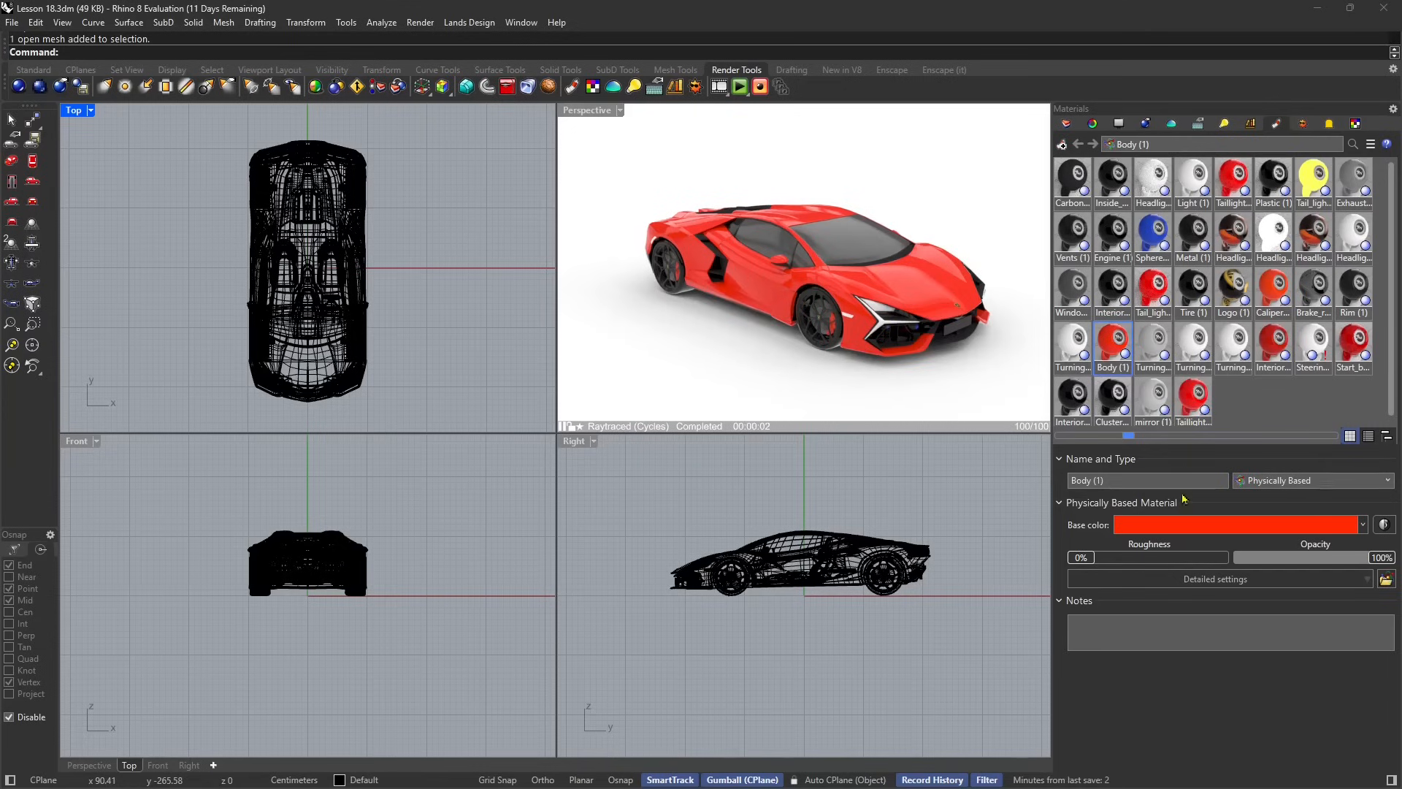
left_click(1199, 535)
left_click_drag(394, 262, 380, 213)
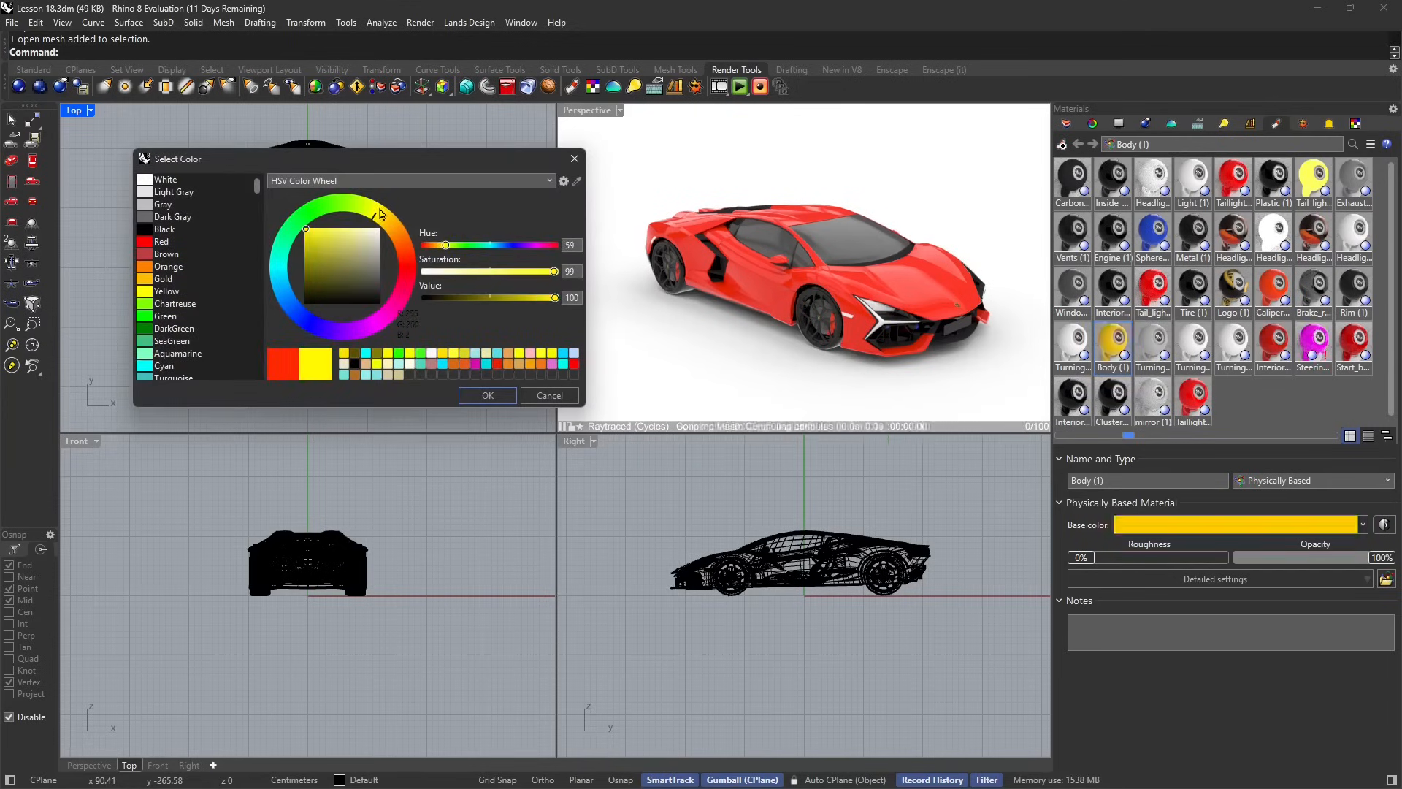
left_click(328, 201)
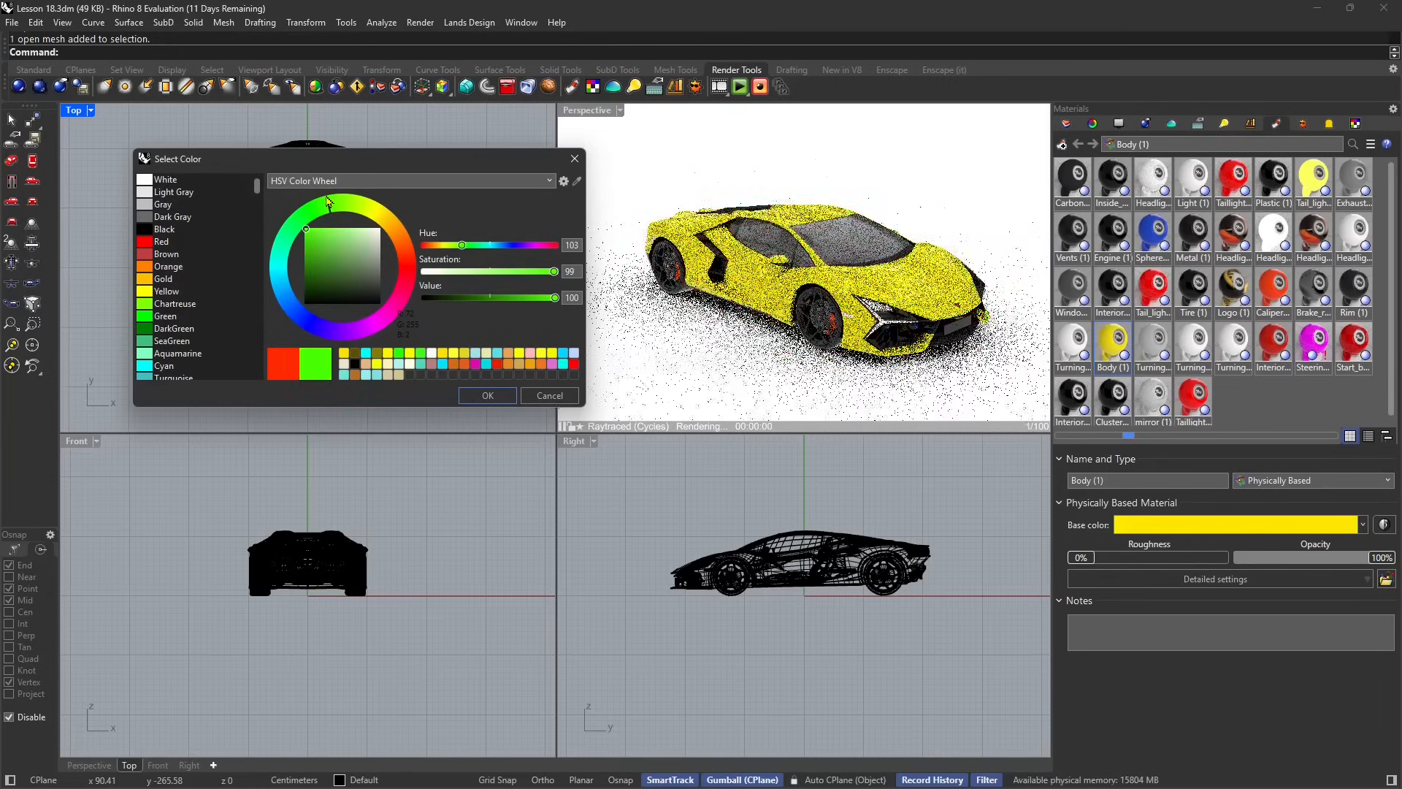
left_click(381, 223)
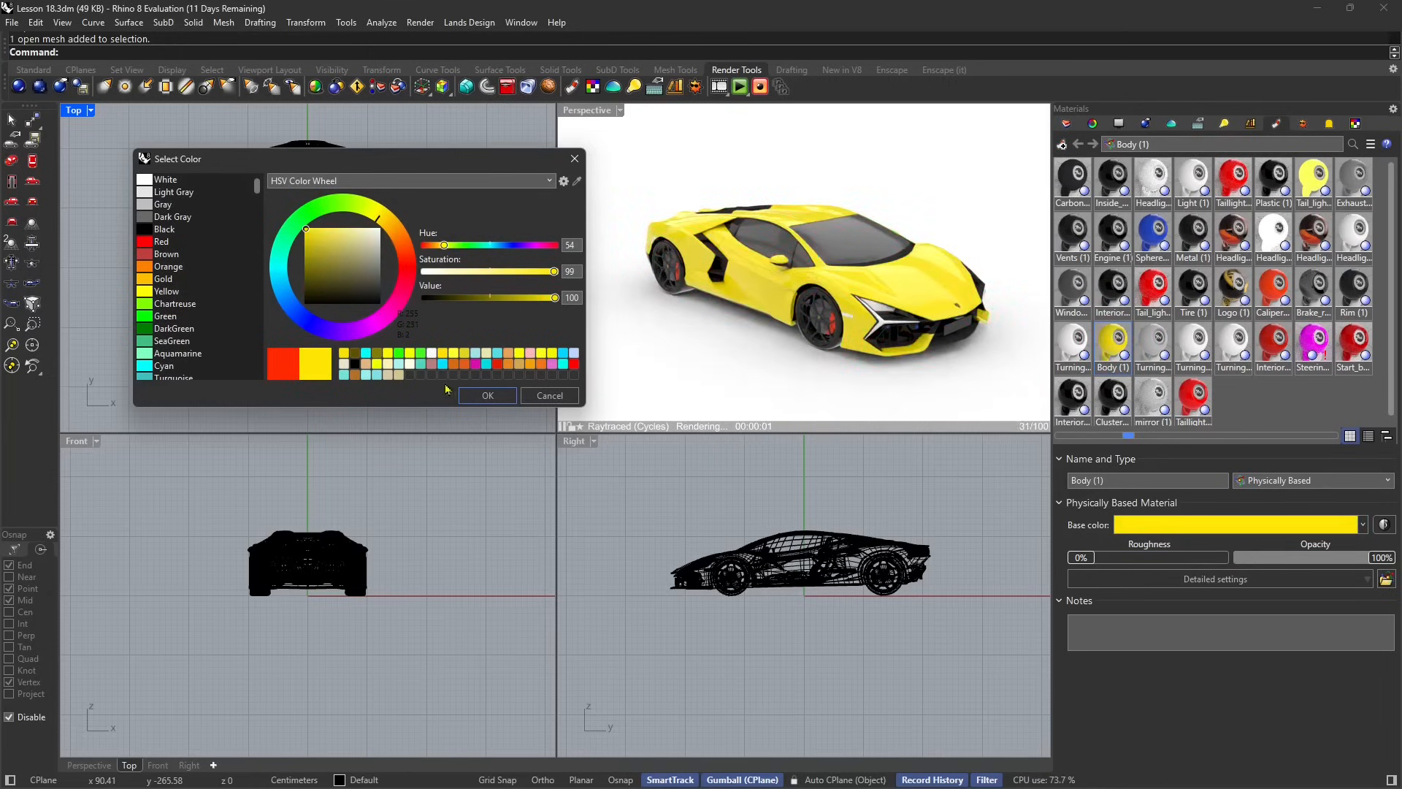
key("Return")
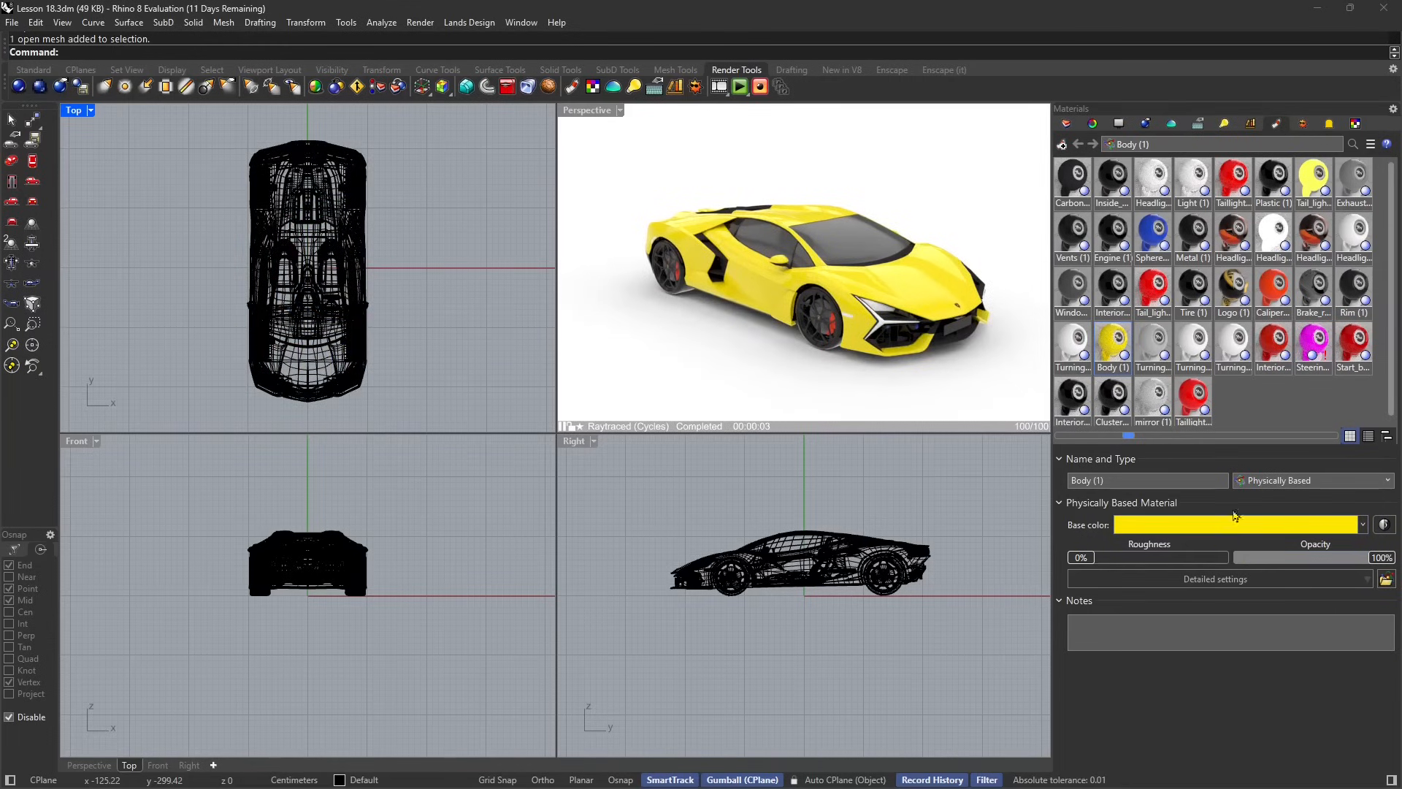
Show the Body (1) material's Base Color / Metallic / Roughness settings and set Metallic to 0.29 and Roughness to 0.04
left_click(1219, 580)
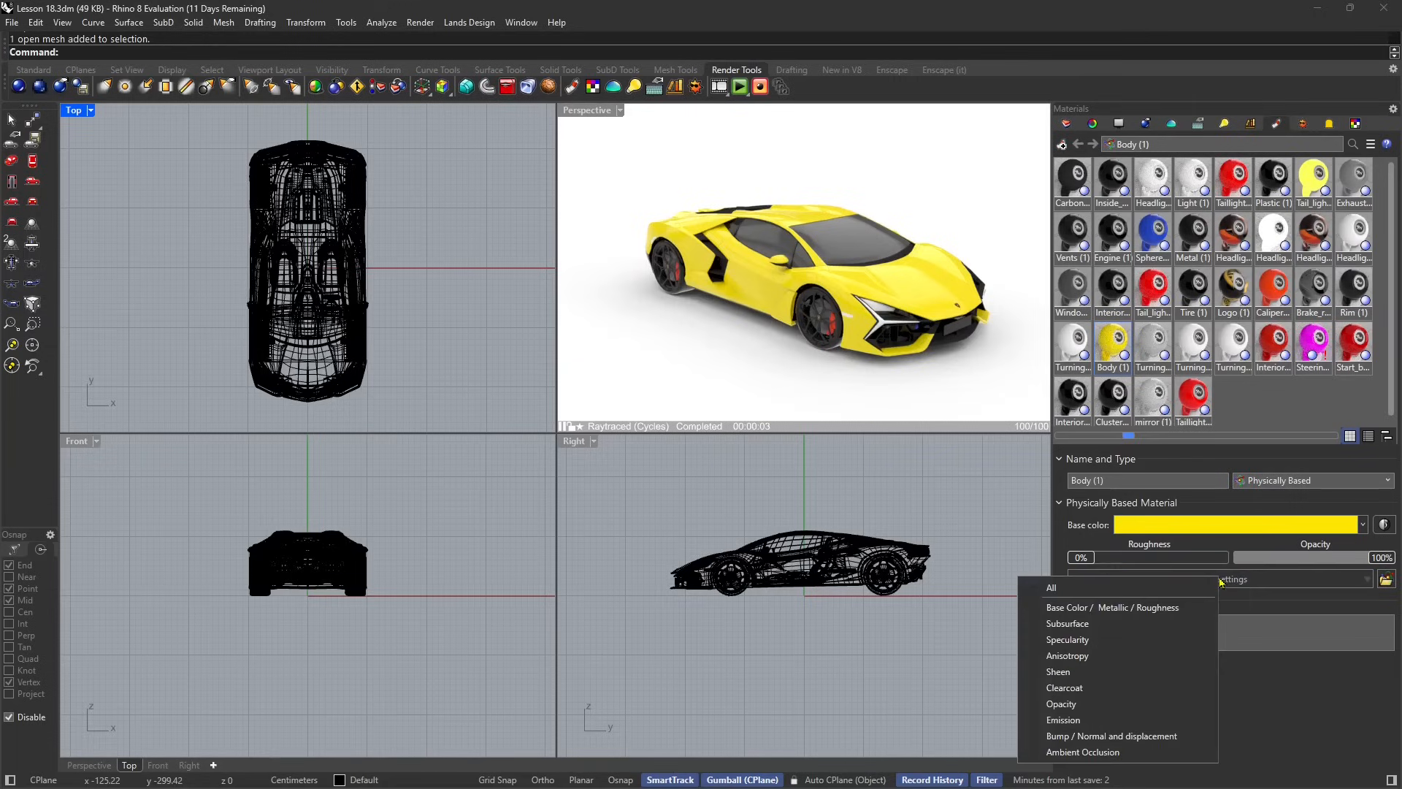
left_click(1053, 607)
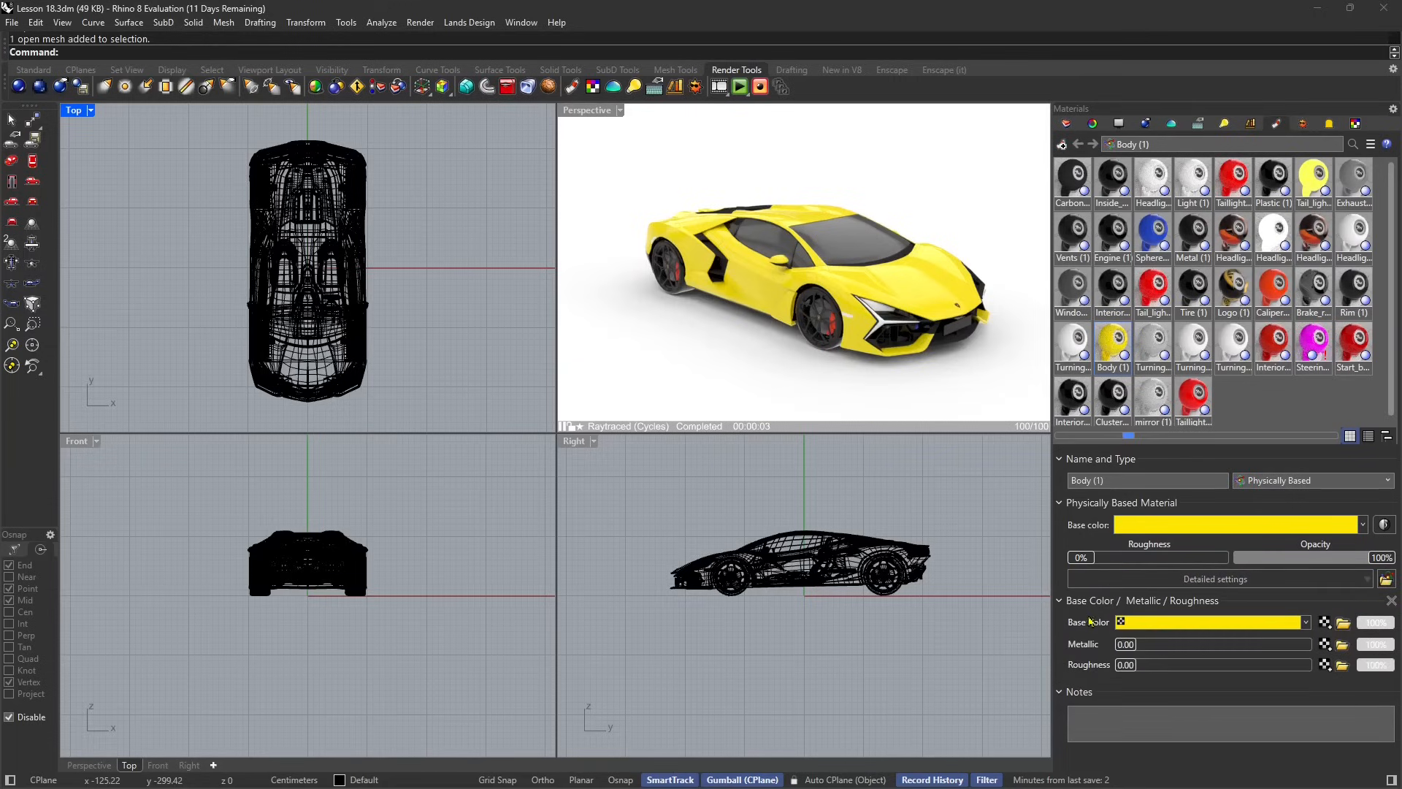
mouse_move(1164, 650)
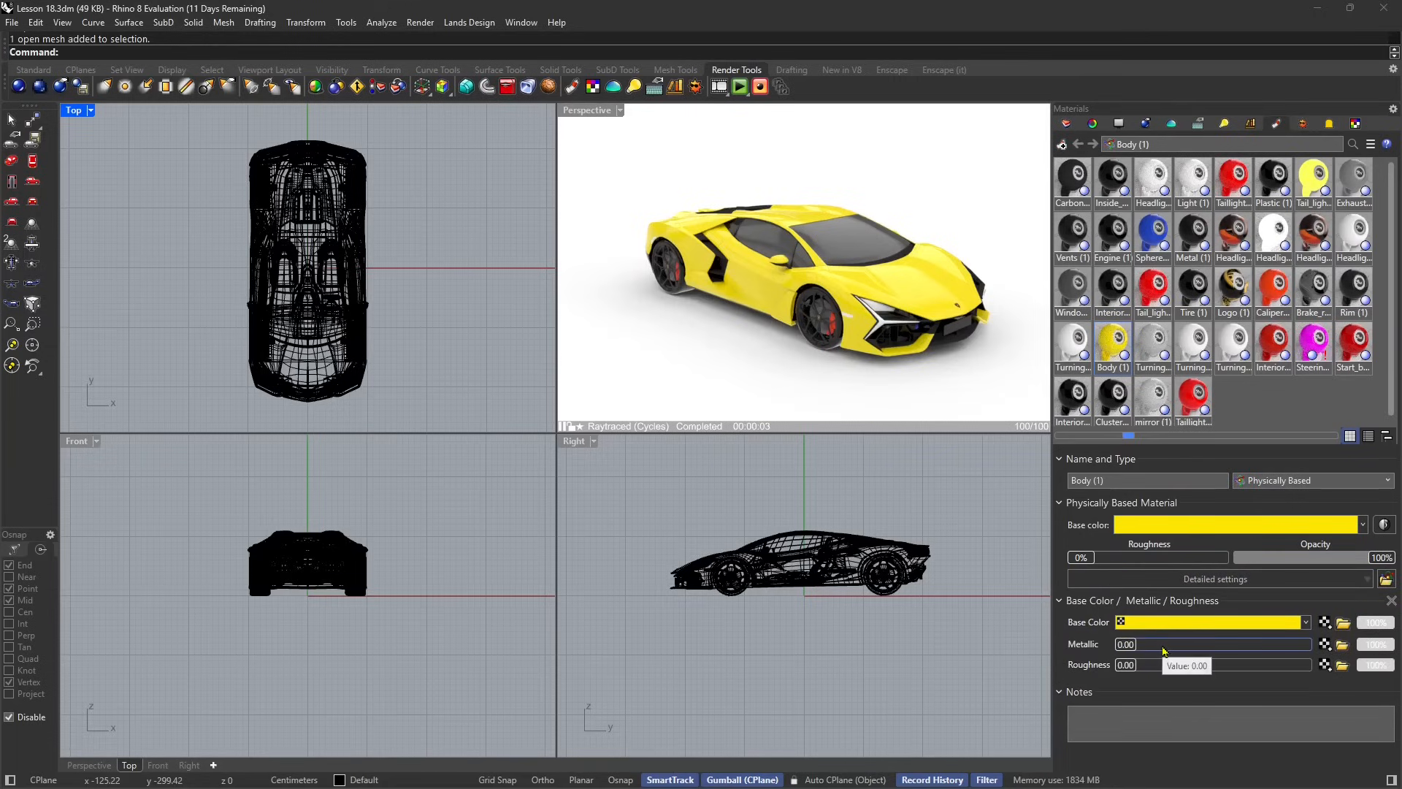
left_click_drag(1125, 644, 1171, 645)
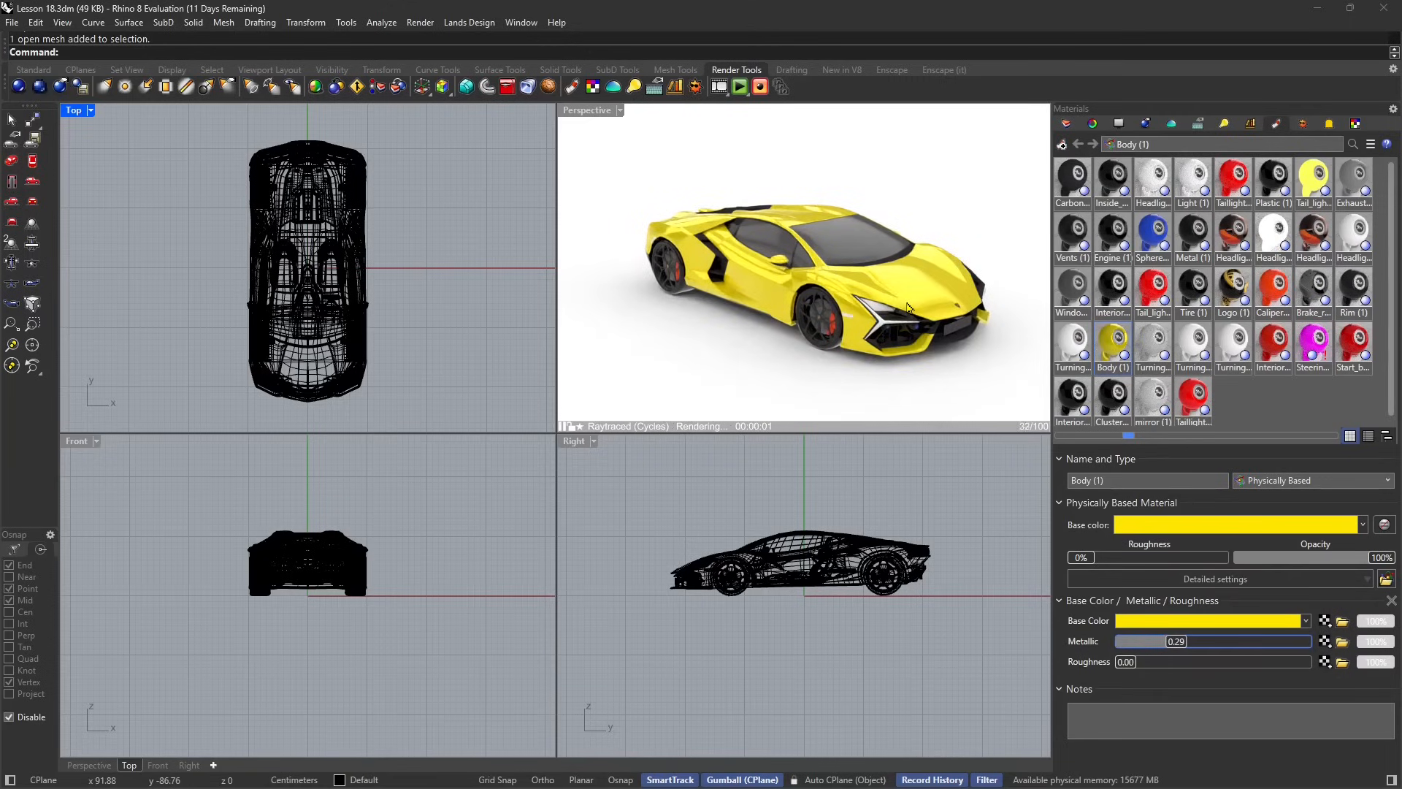
left_click(1134, 660)
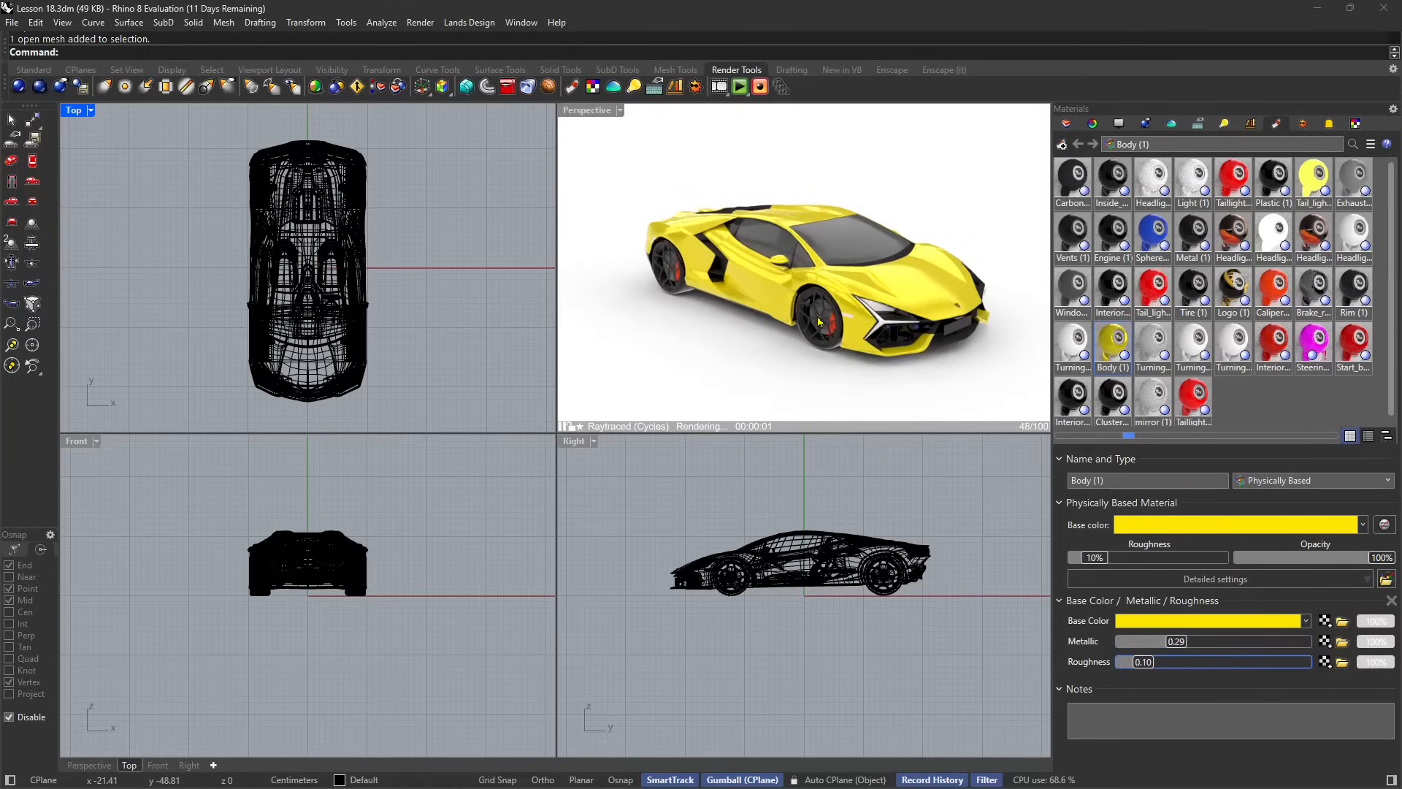
left_click(1123, 662)
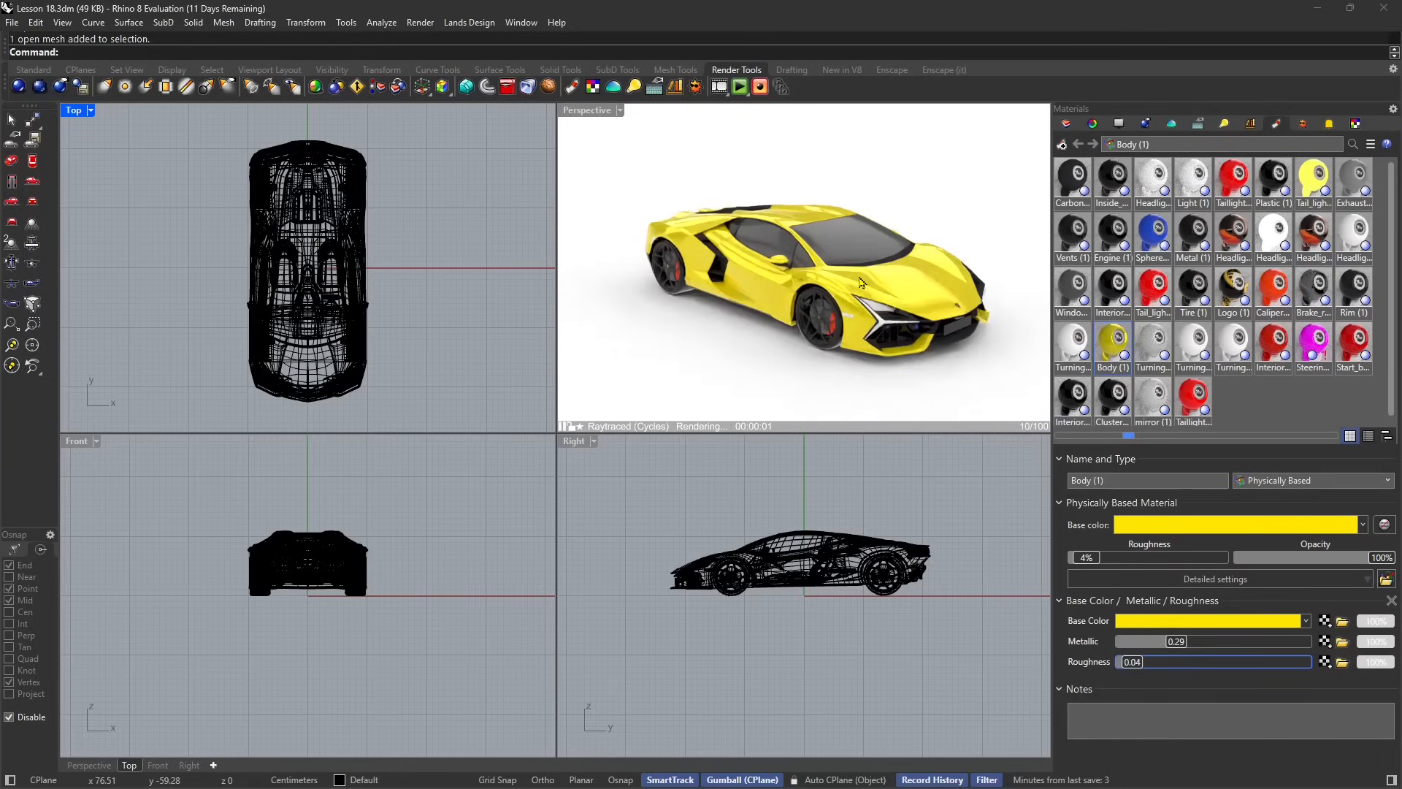
Select the car's windshield and change its Windows (1) material type to Glass
left_click(854, 248)
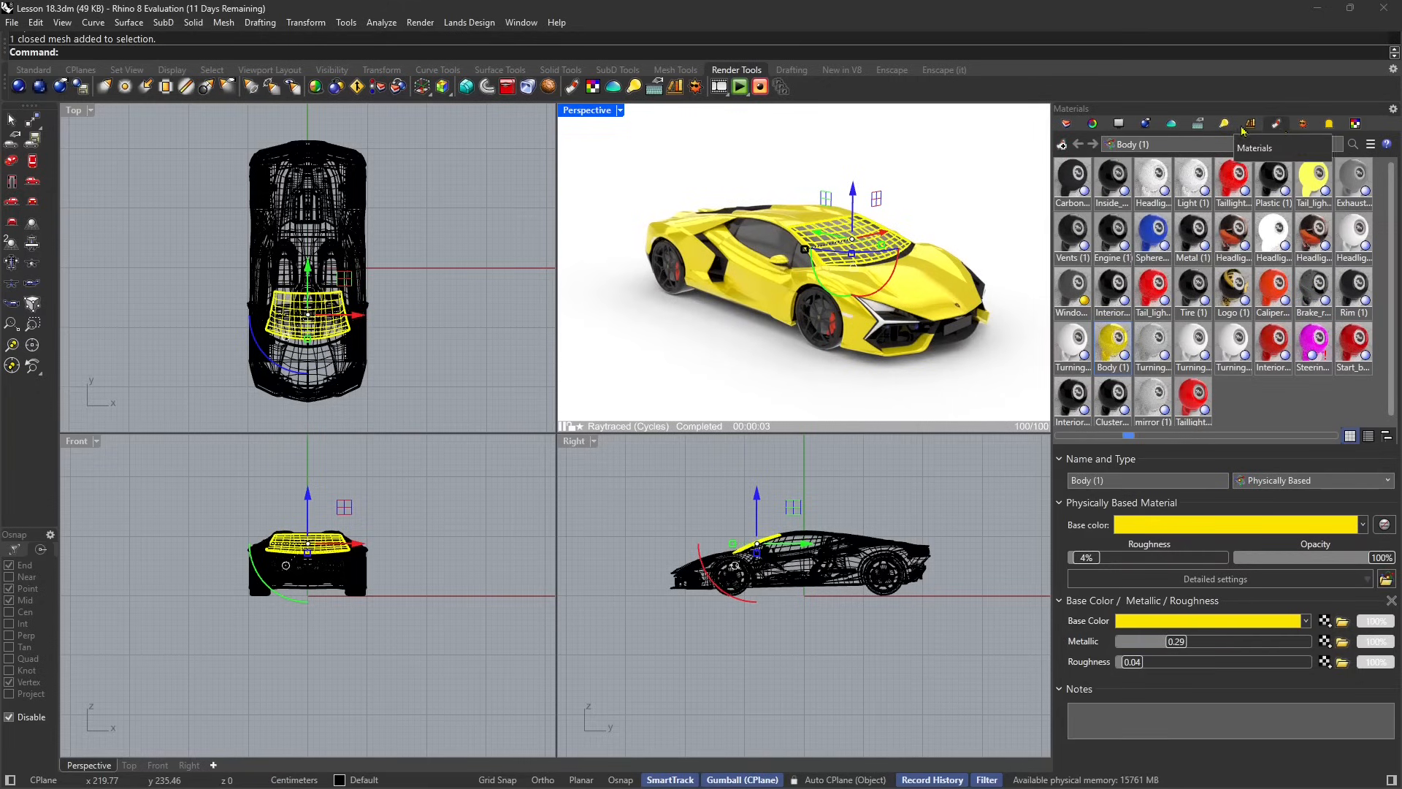
left_click(1098, 125)
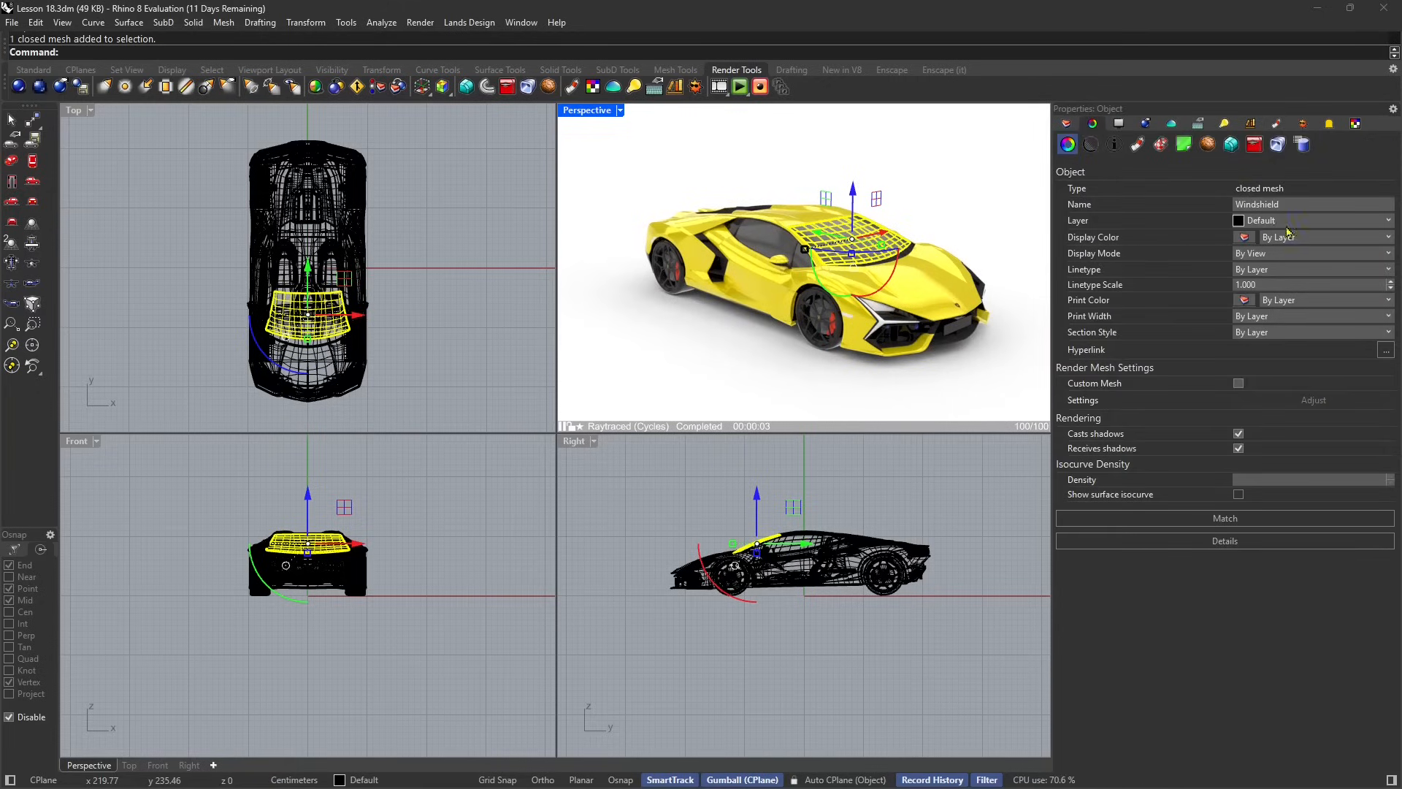
left_click(1136, 145)
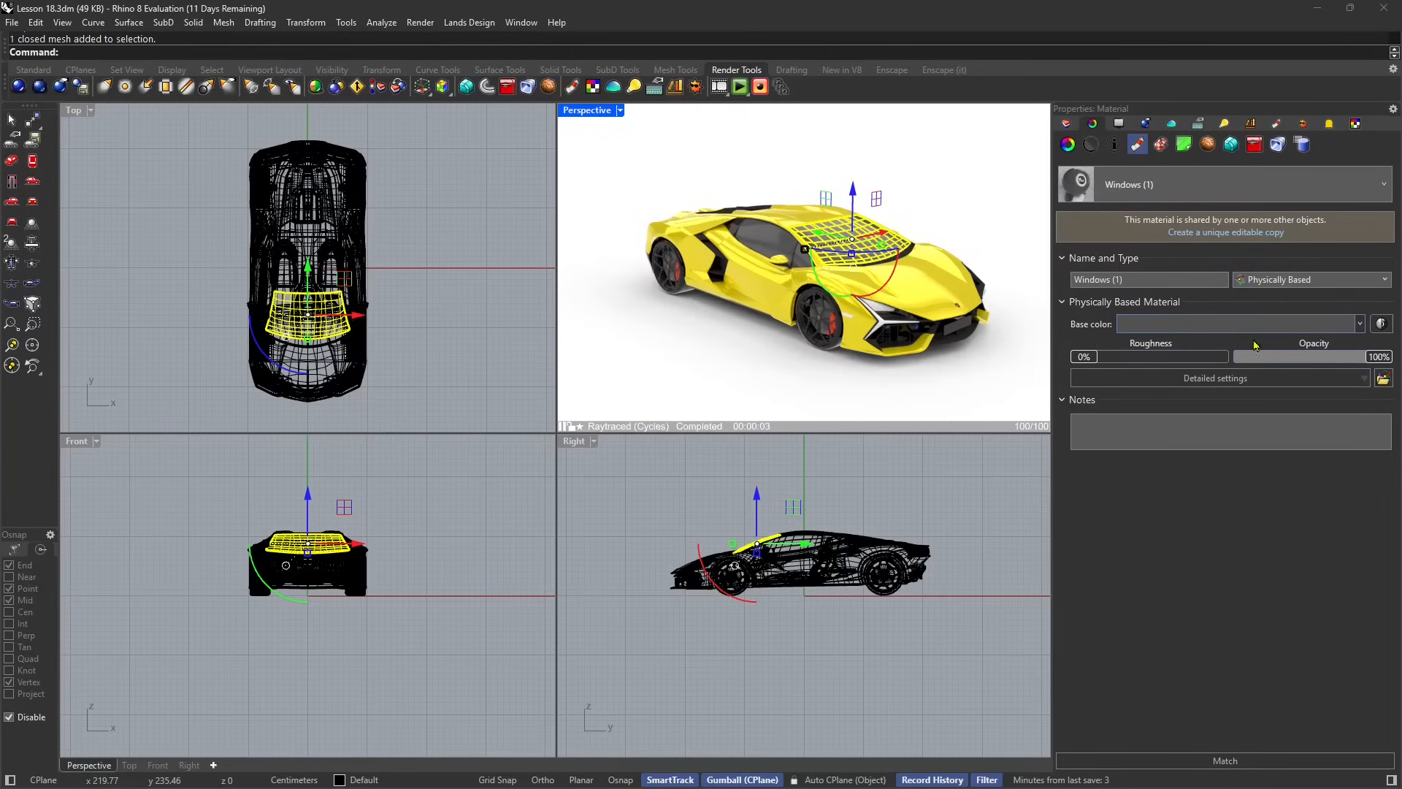
left_click(1262, 286)
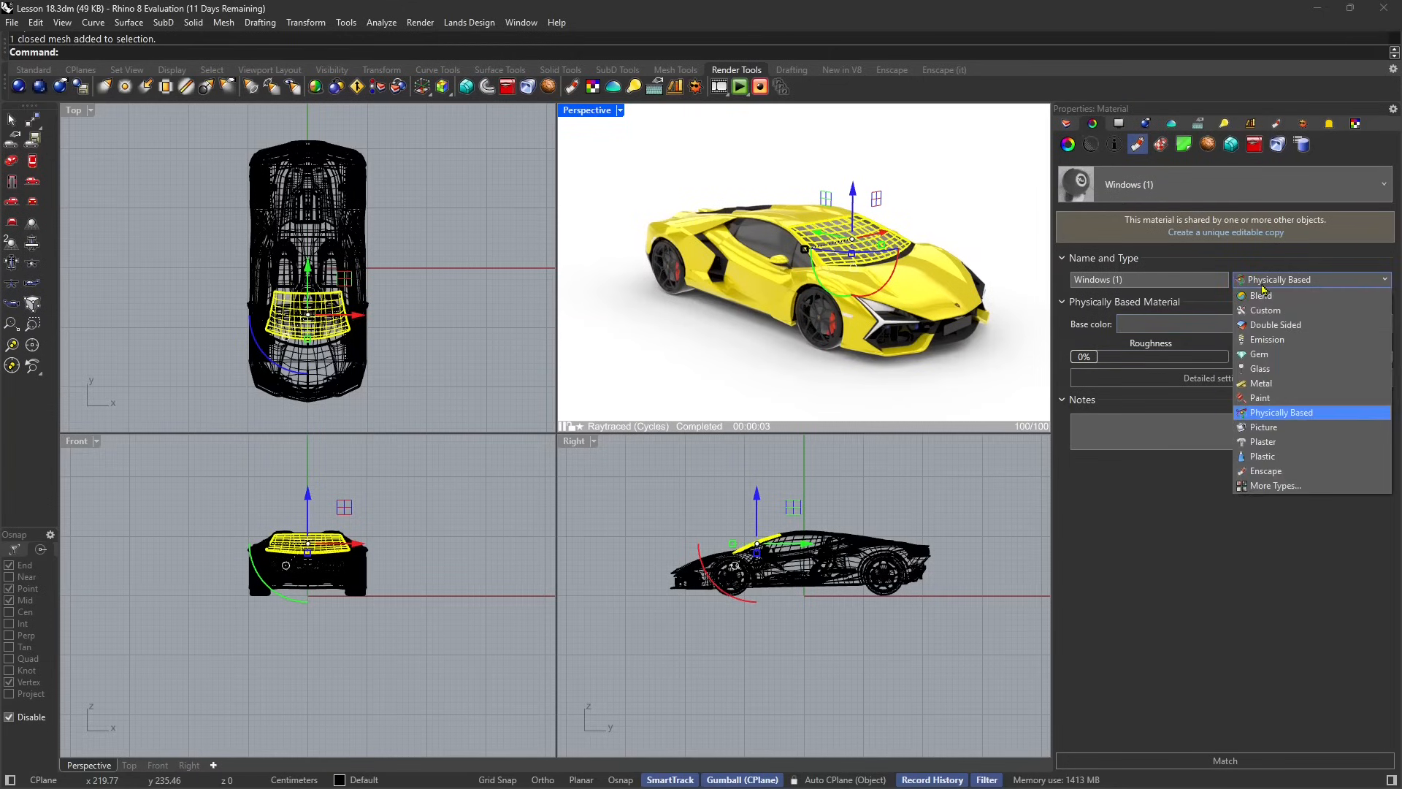
left_click(1263, 369)
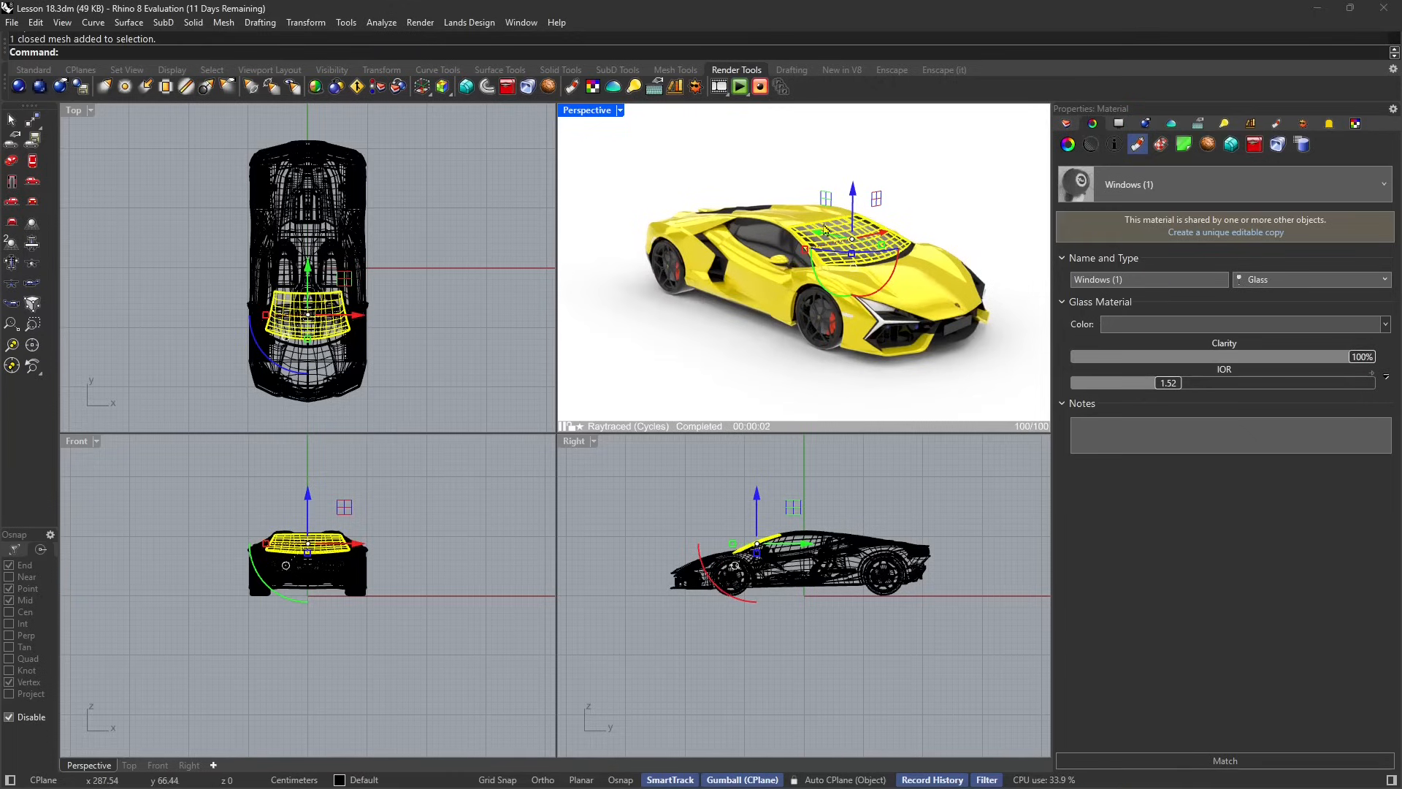
Check the glass material on the side windows, deselect them, and view the raytraced car from several angles
left_click(508, 209)
left_click(869, 246)
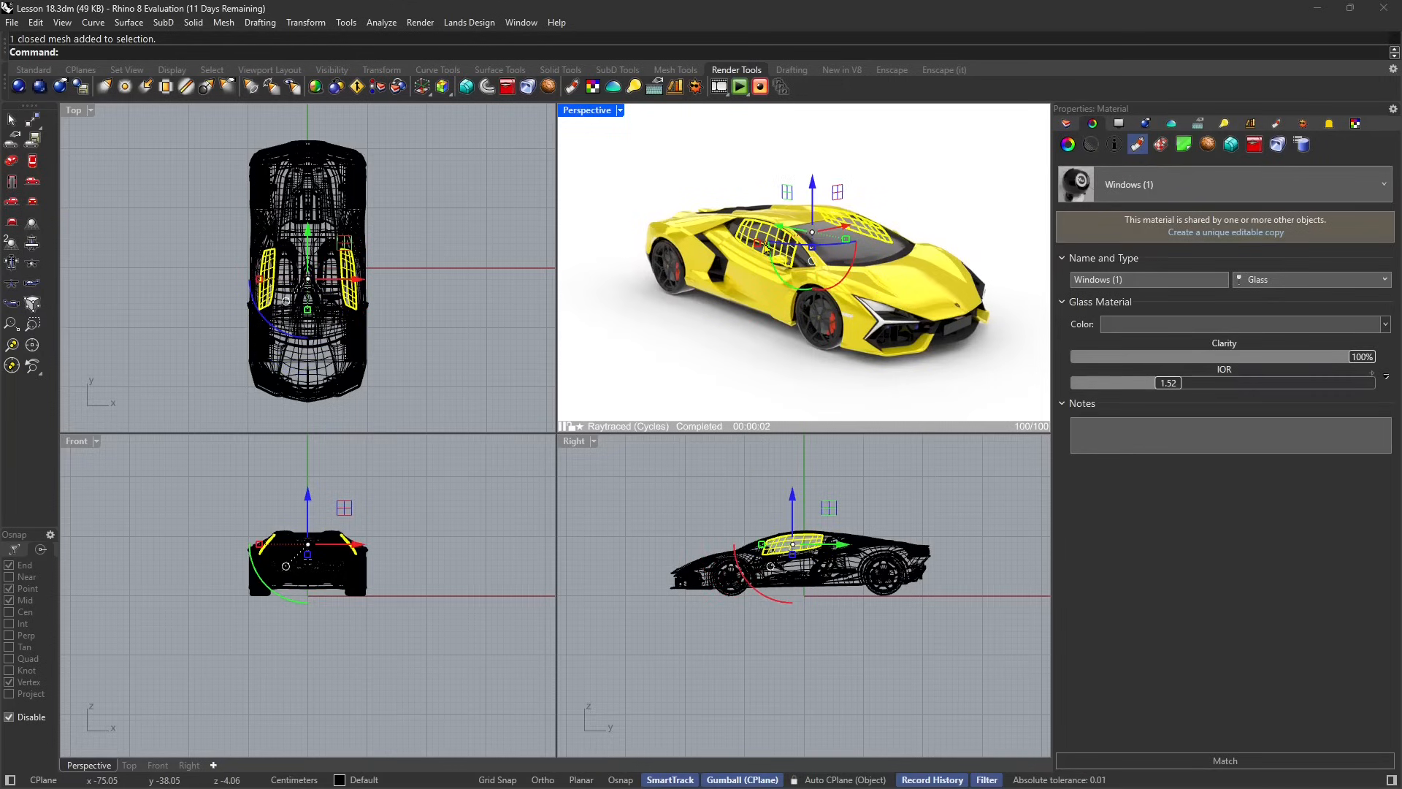
right_click_drag(765, 250, 768, 225)
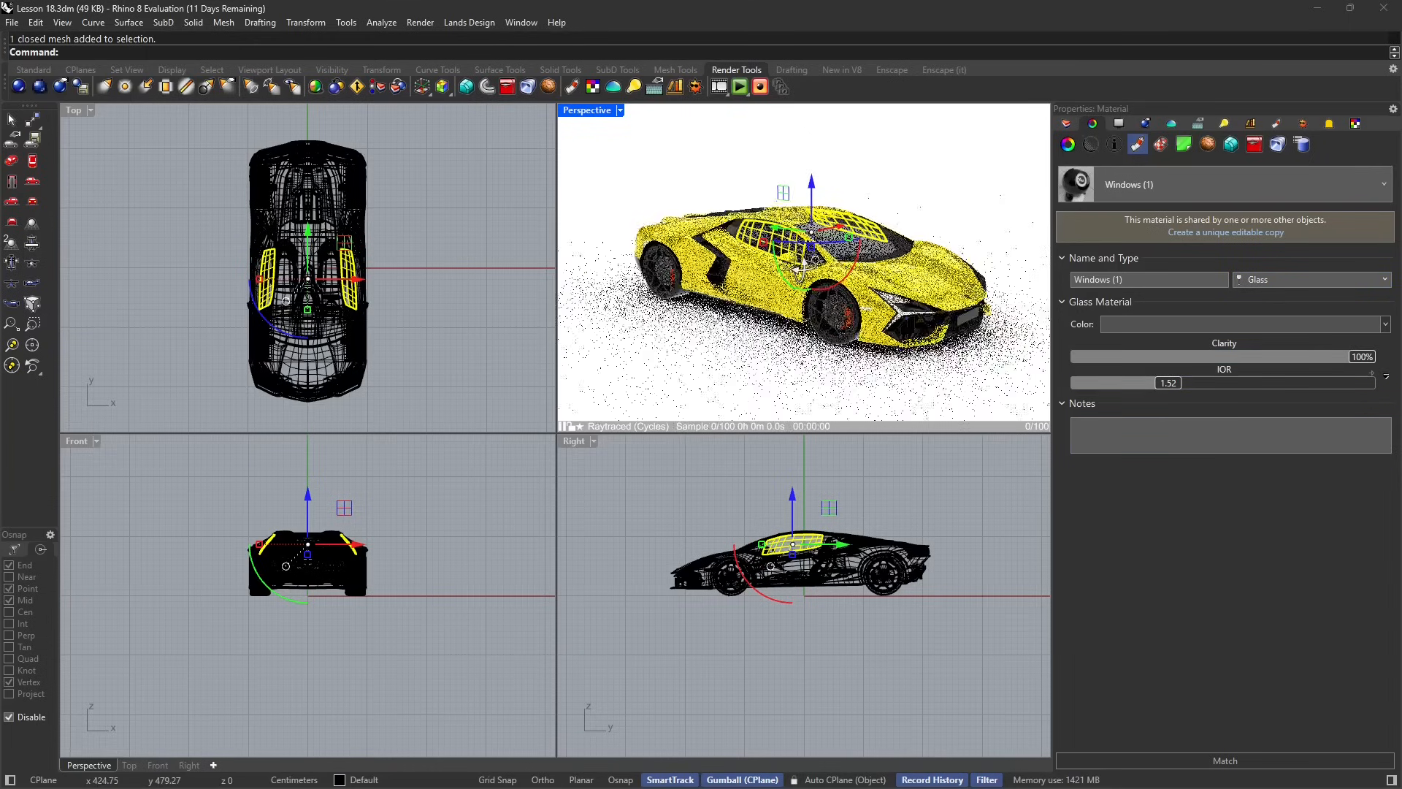
left_click(485, 259)
right_click_drag(686, 262, 657, 266)
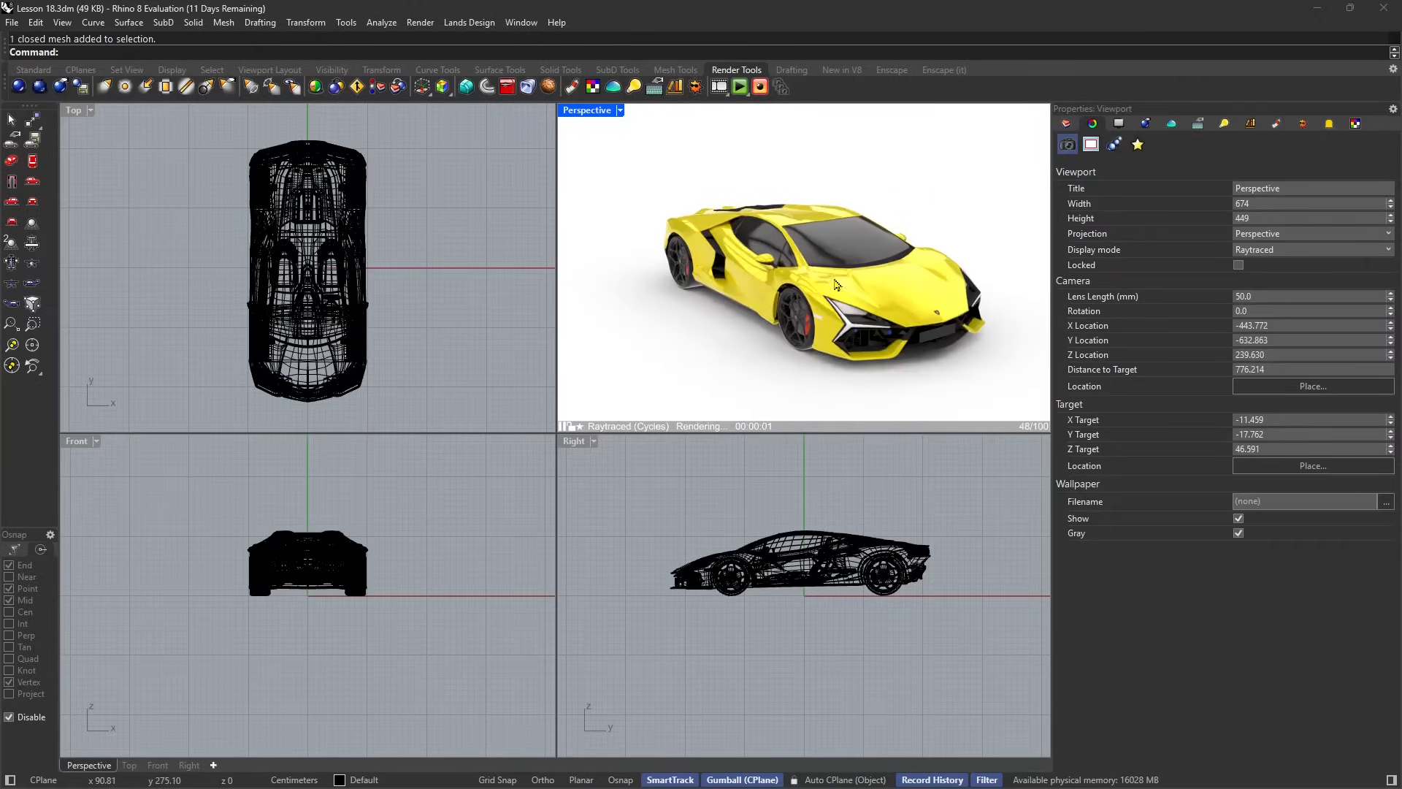
right_click_drag(837, 285, 830, 217)
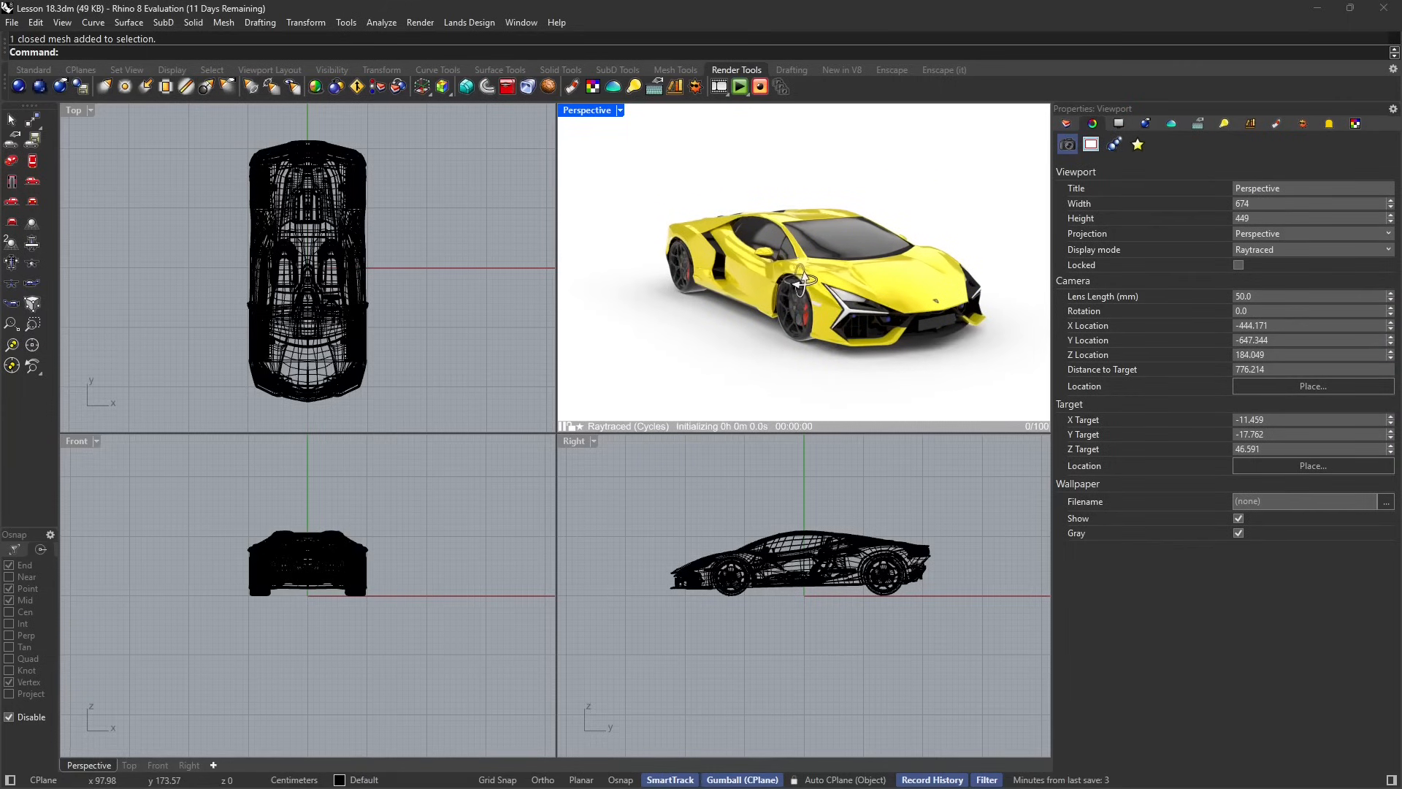
right_click_drag(907, 182, 979, 262)
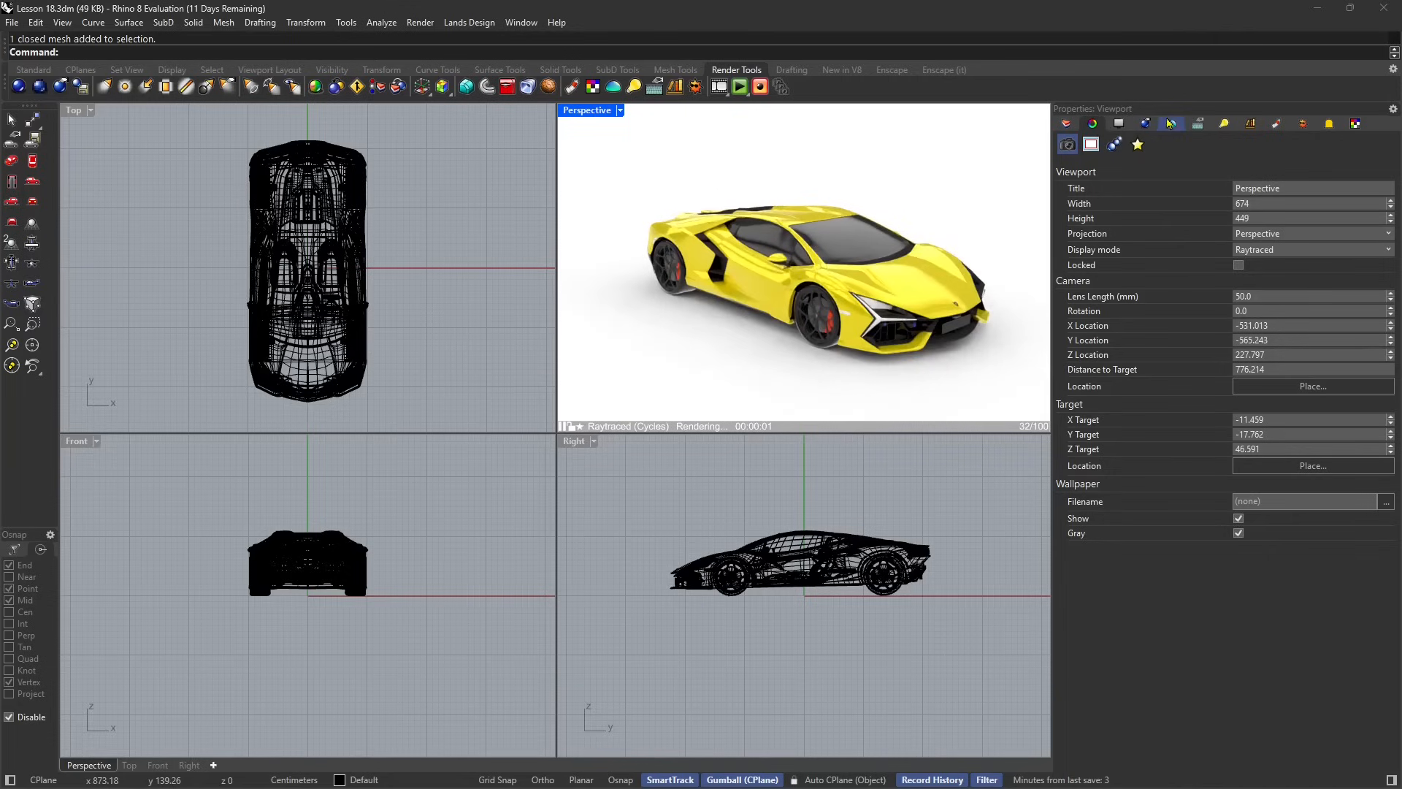
Set the rendering's solid background color to bright green with hue 107, saturation 100 and value 100
left_click(1146, 124)
scroll(1151, 169, "up", 5)
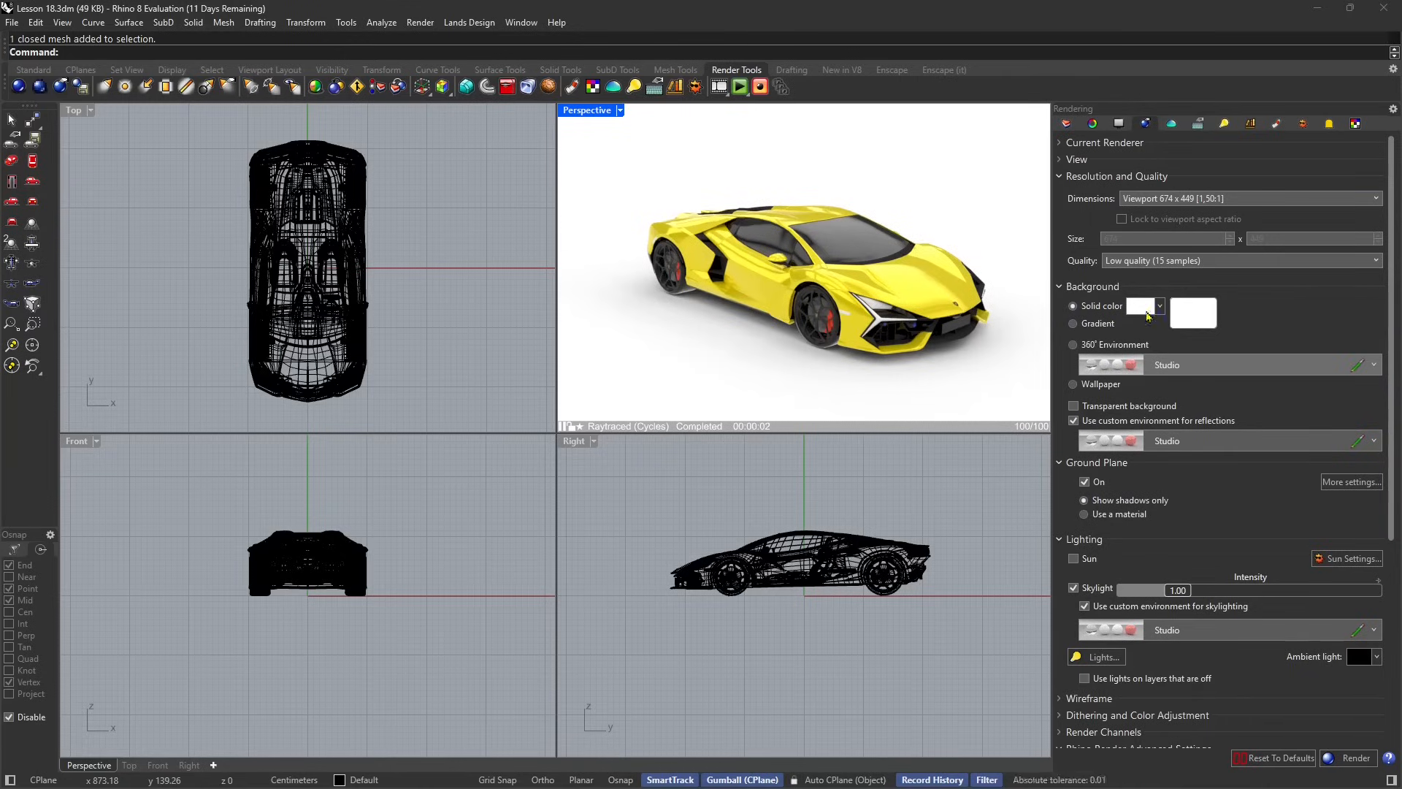
left_click(1141, 306)
left_click(346, 211)
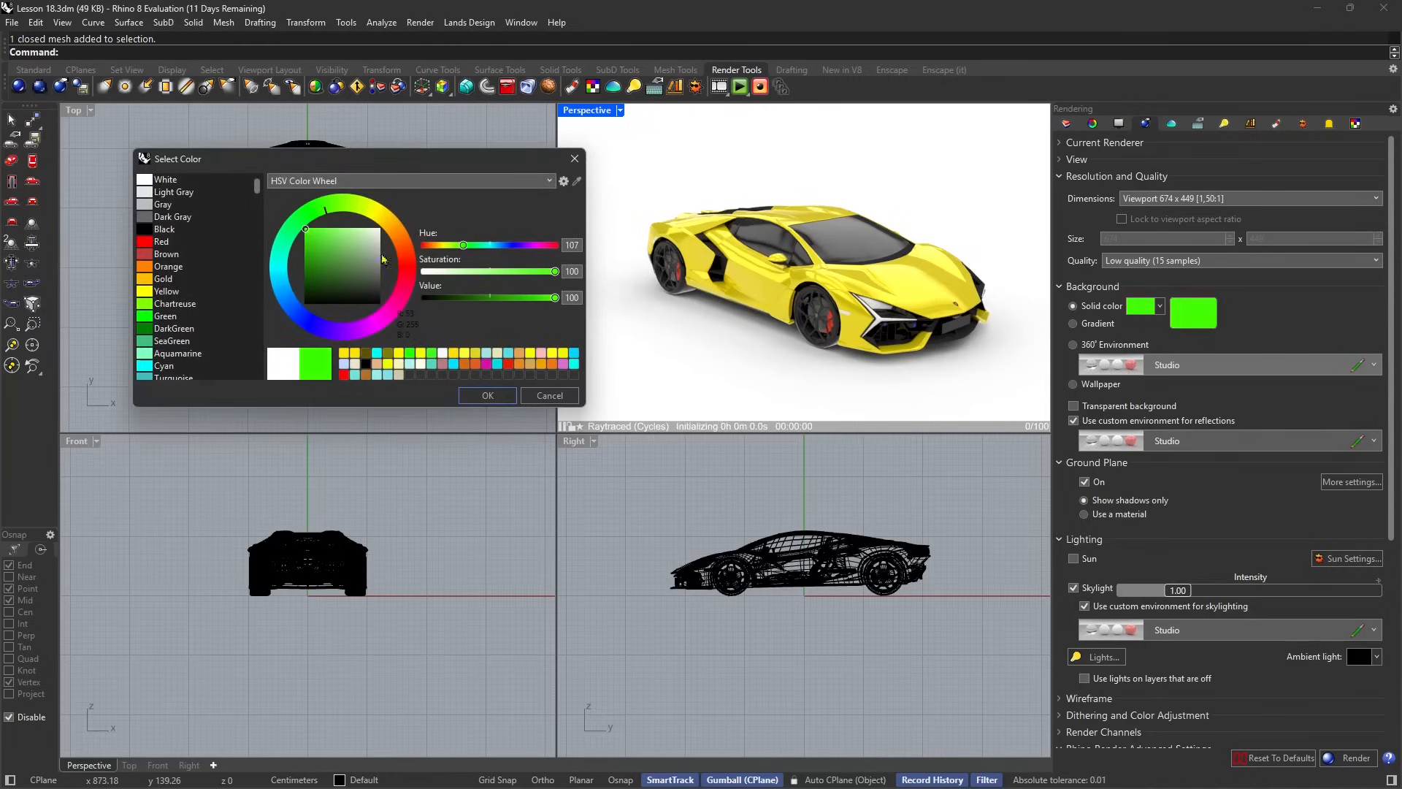
left_click(488, 395)
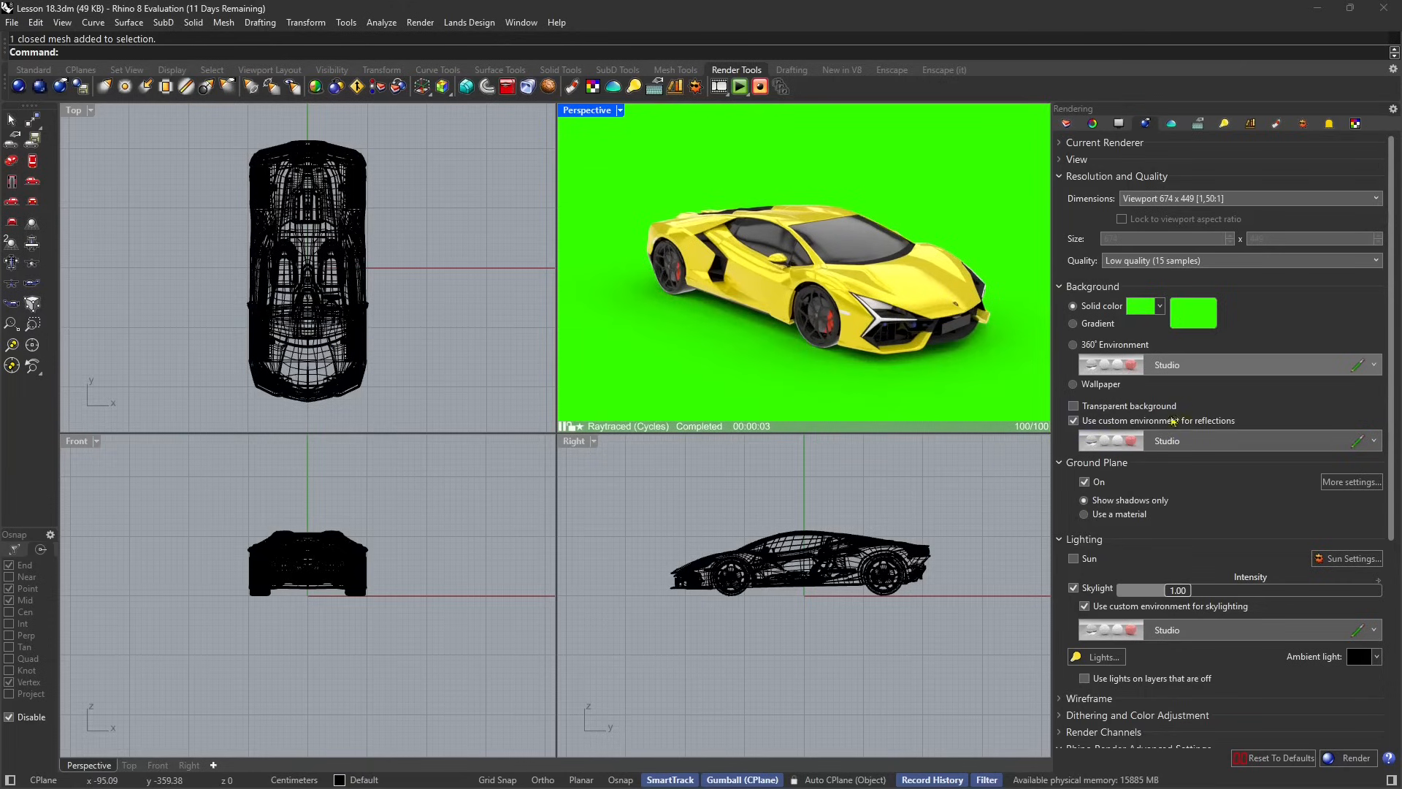
Try No environment for the custom reflections, restore the Studio environment, and view the car's other side
left_click(1167, 442)
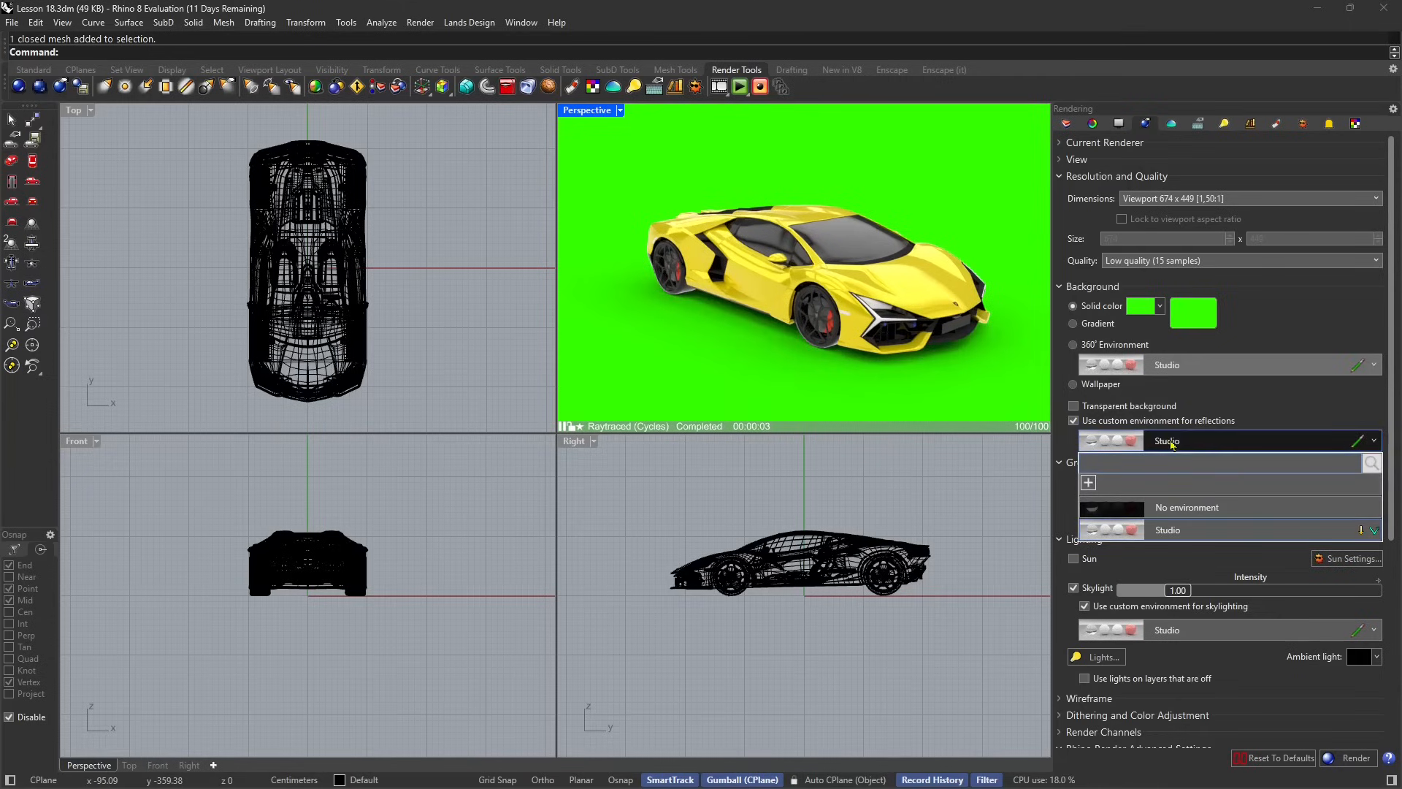
left_click(1177, 507)
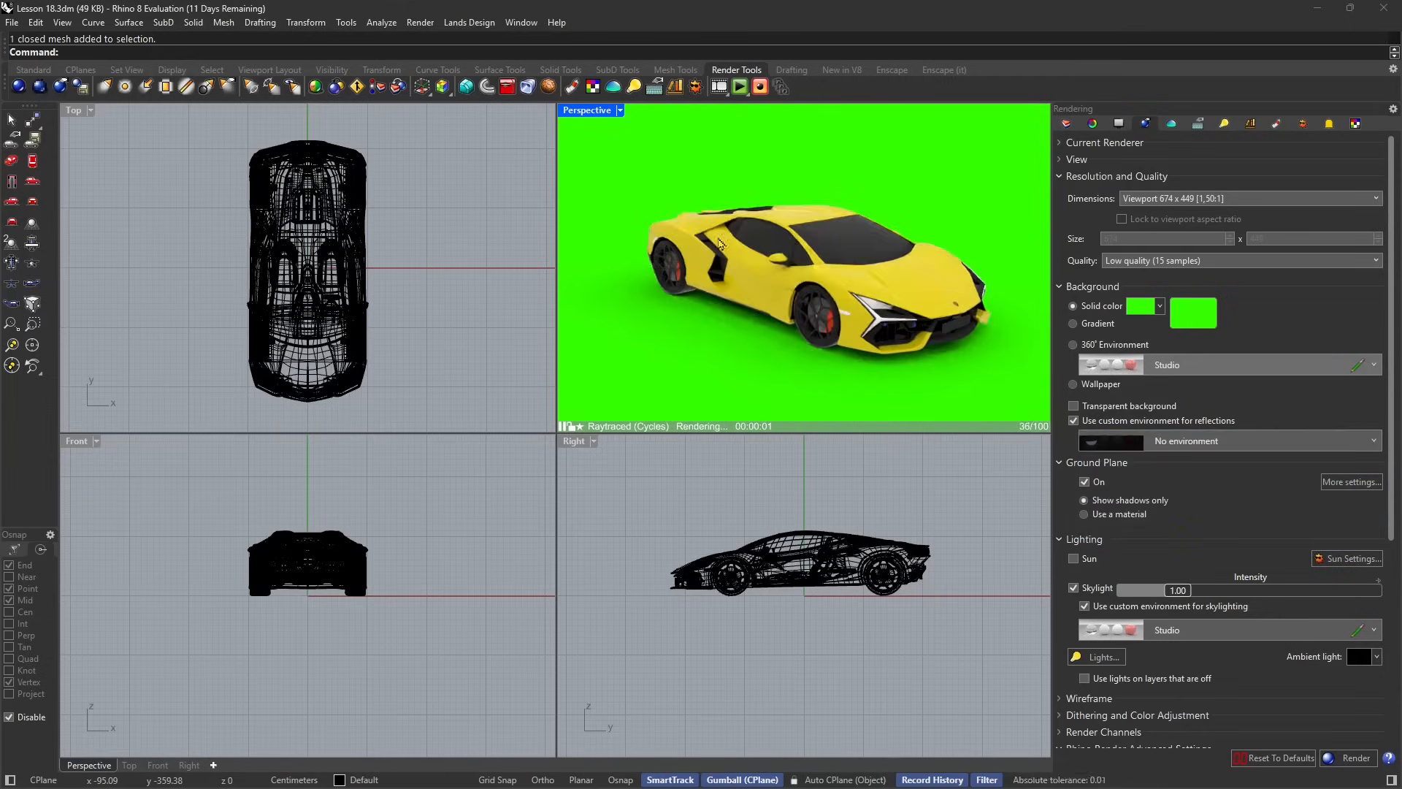
left_click(1168, 441)
left_click(1168, 527)
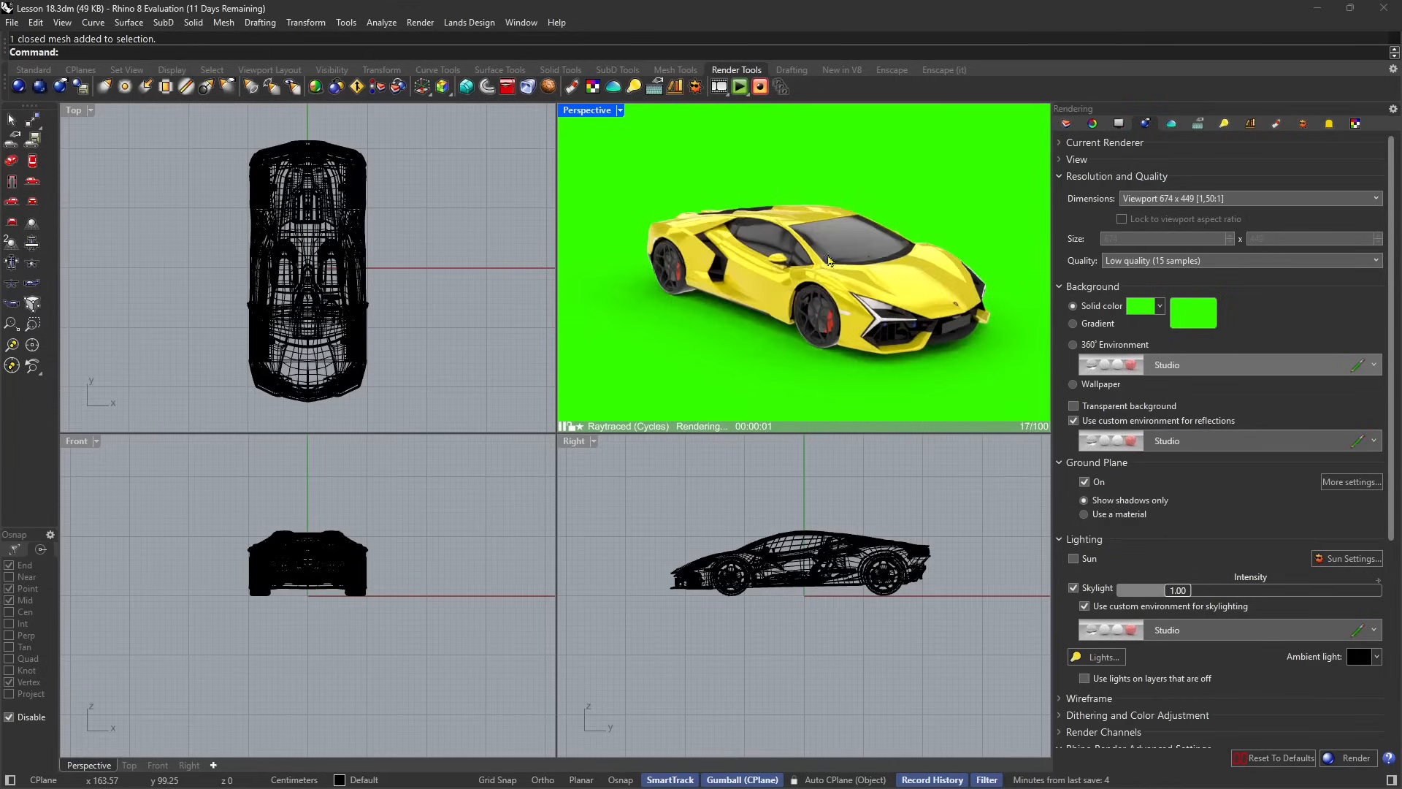
right_click_drag(838, 330, 734, 314)
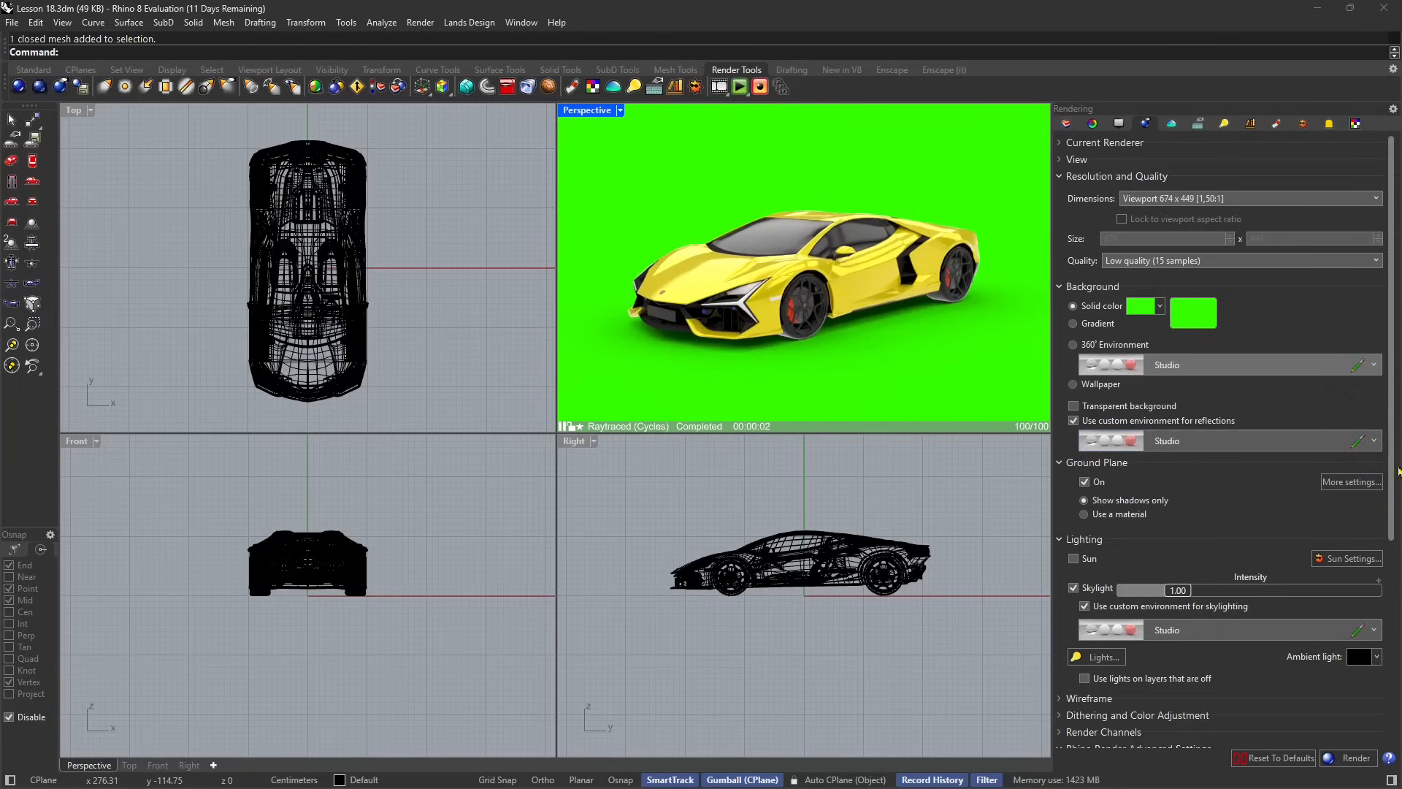
Set the skylight intensity to 0.98 in the rendering's lighting settings
left_click_drag(1394, 463, 1394, 496)
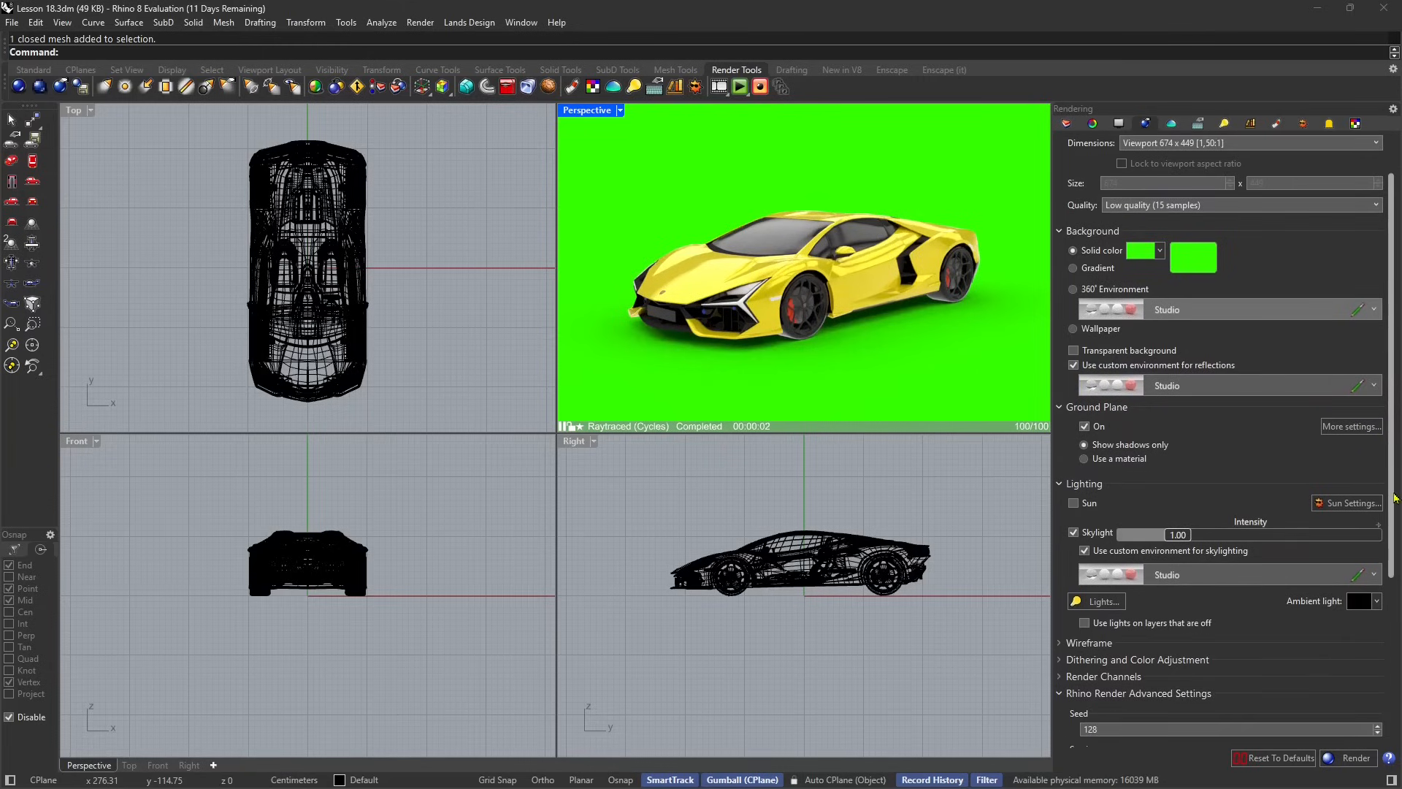
scroll(1168, 514, "down", 2)
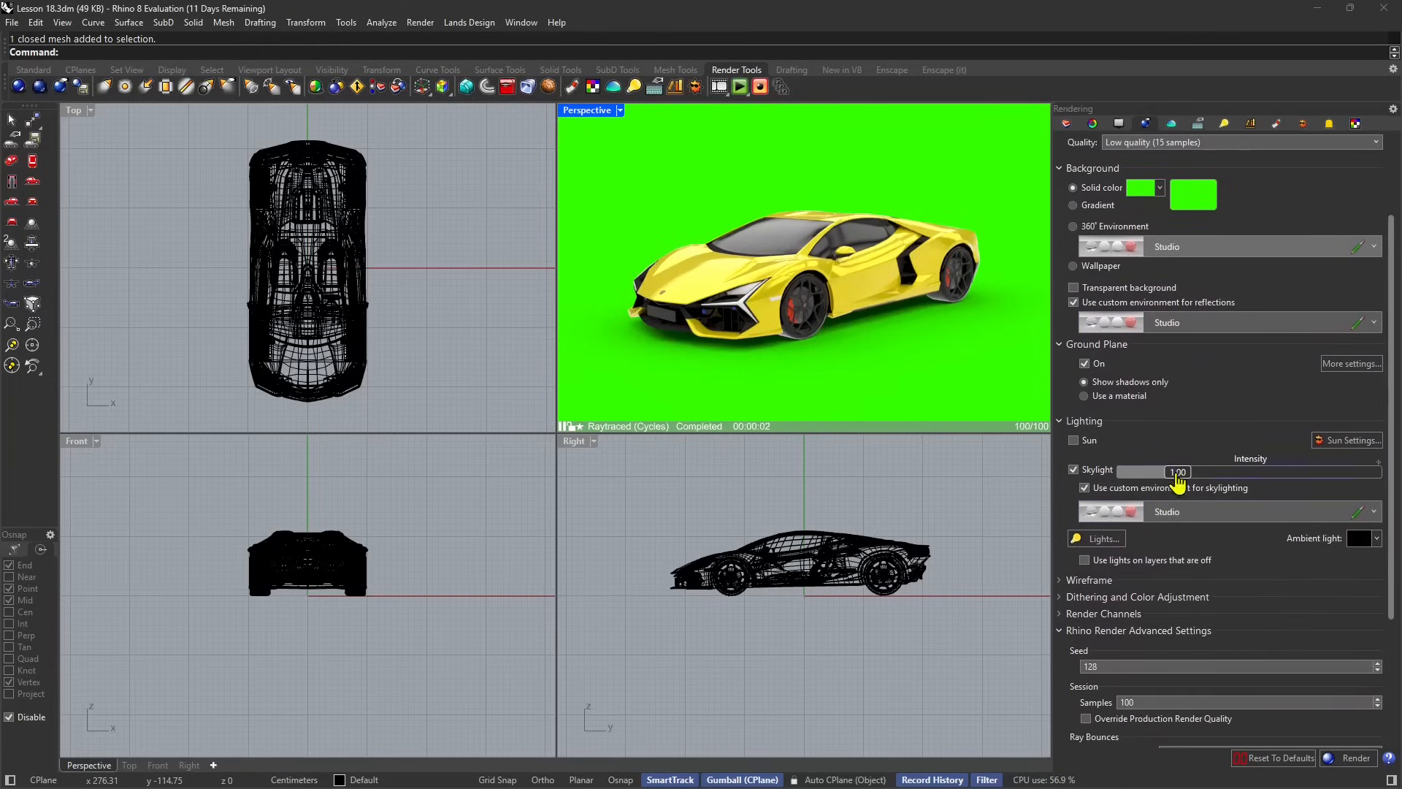
mouse_move(1180, 475)
left_mouse_down()
mouse_move(1143, 484)
mouse_move(1177, 475)
left_mouse_up()
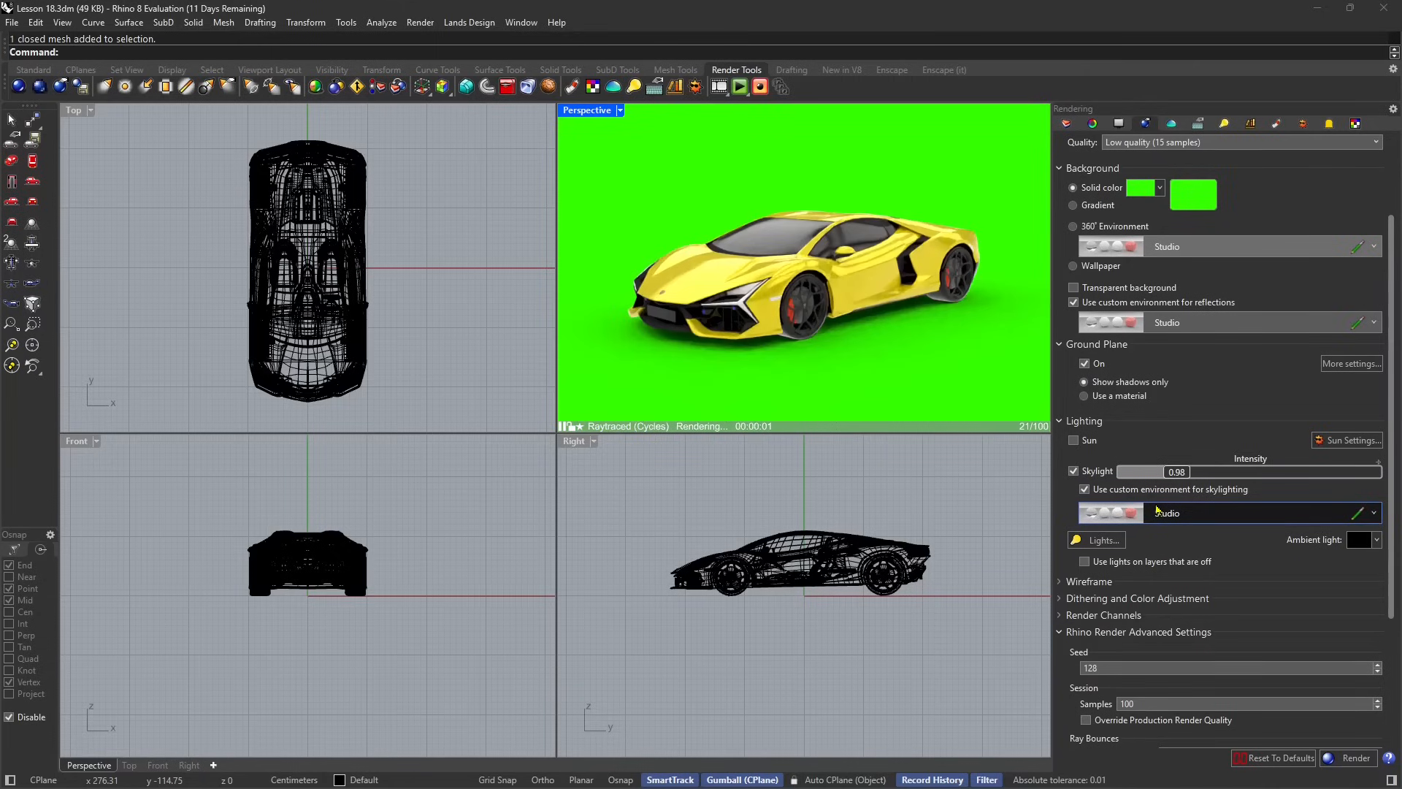
scroll(1168, 365, "up", 3)
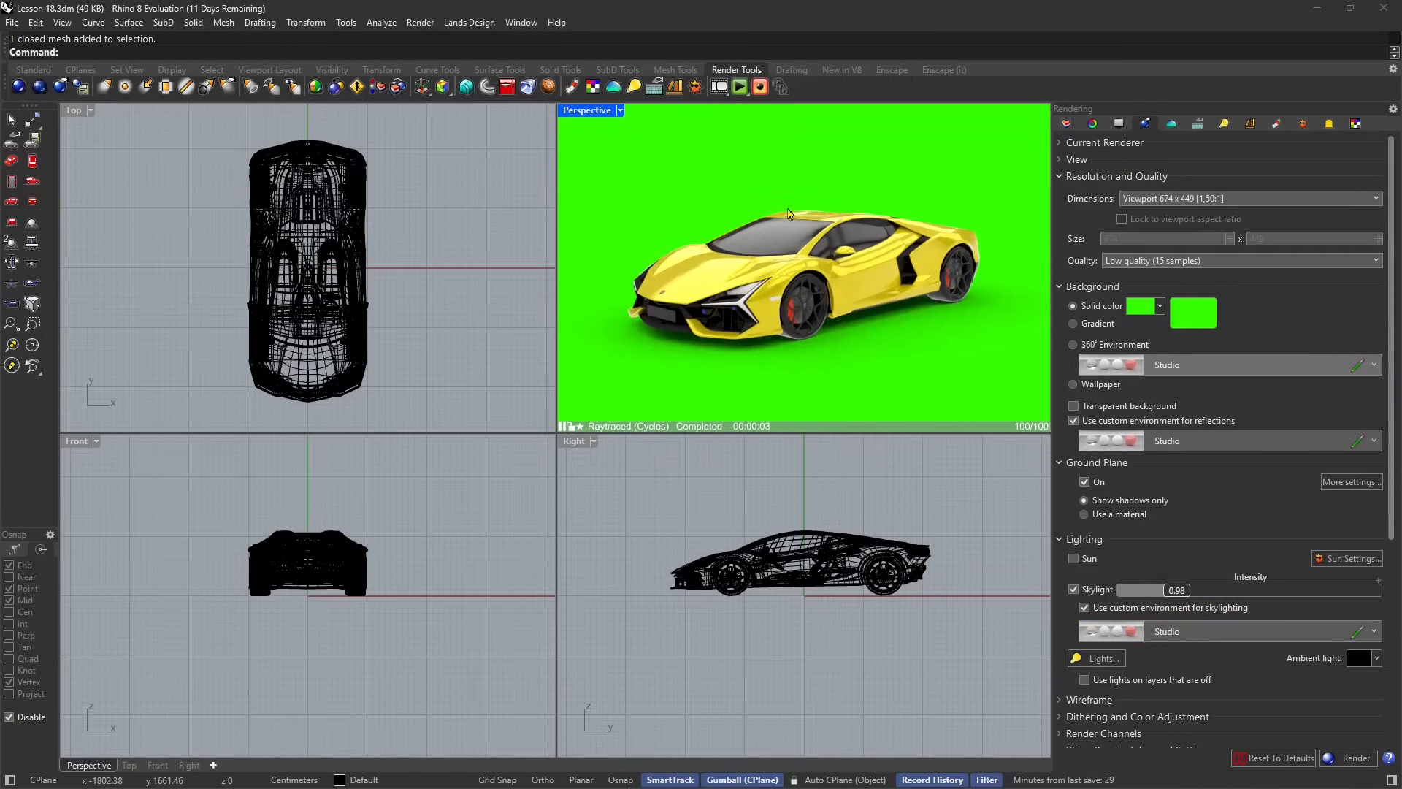
Switch the background to 360° Environment with Transparent background enabled, and render the perspective view
left_click(1118, 347)
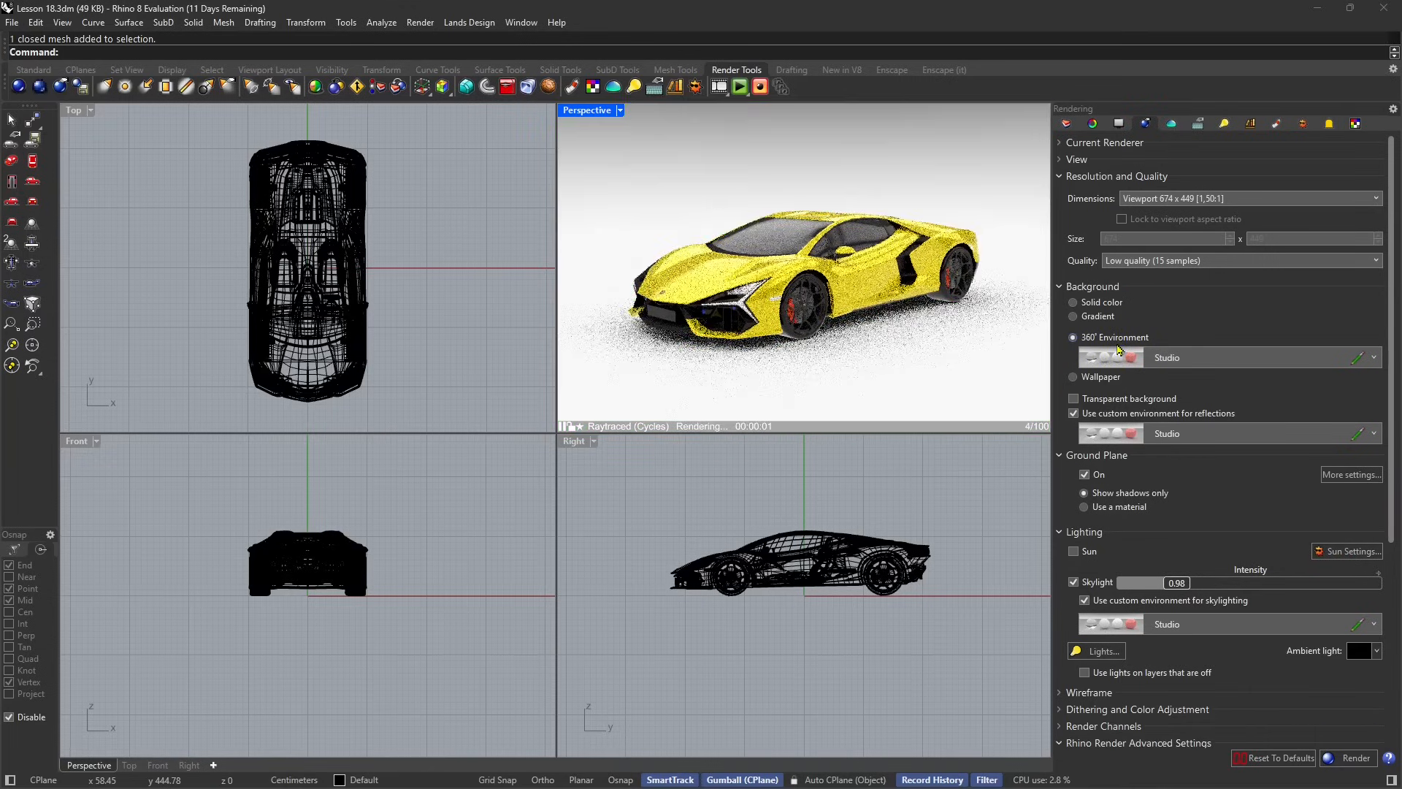
left_click(1073, 398)
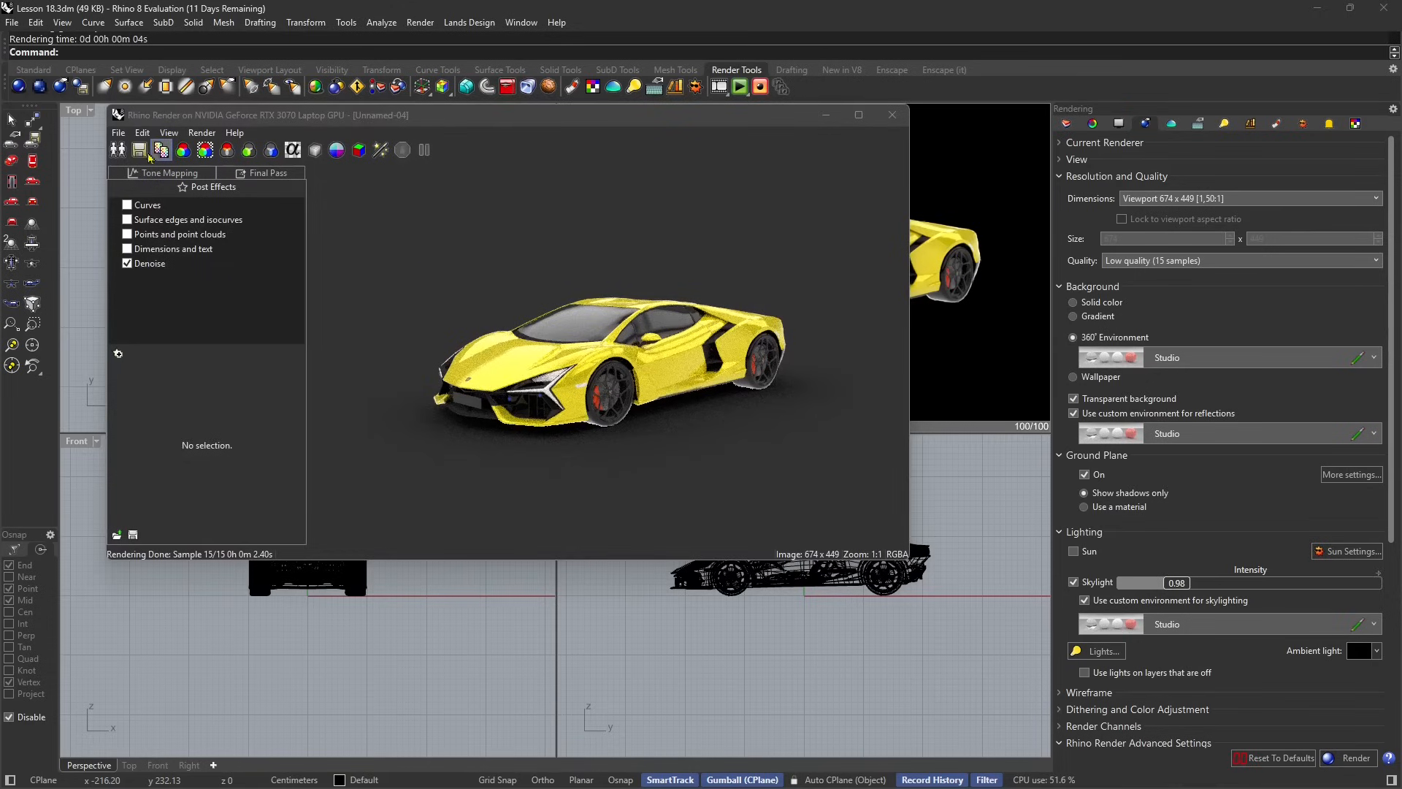
Look up the "render senza sfondo" PNG in the renderings folder while saving the rendering, cancel the save, and close the render window
left_click(141, 152)
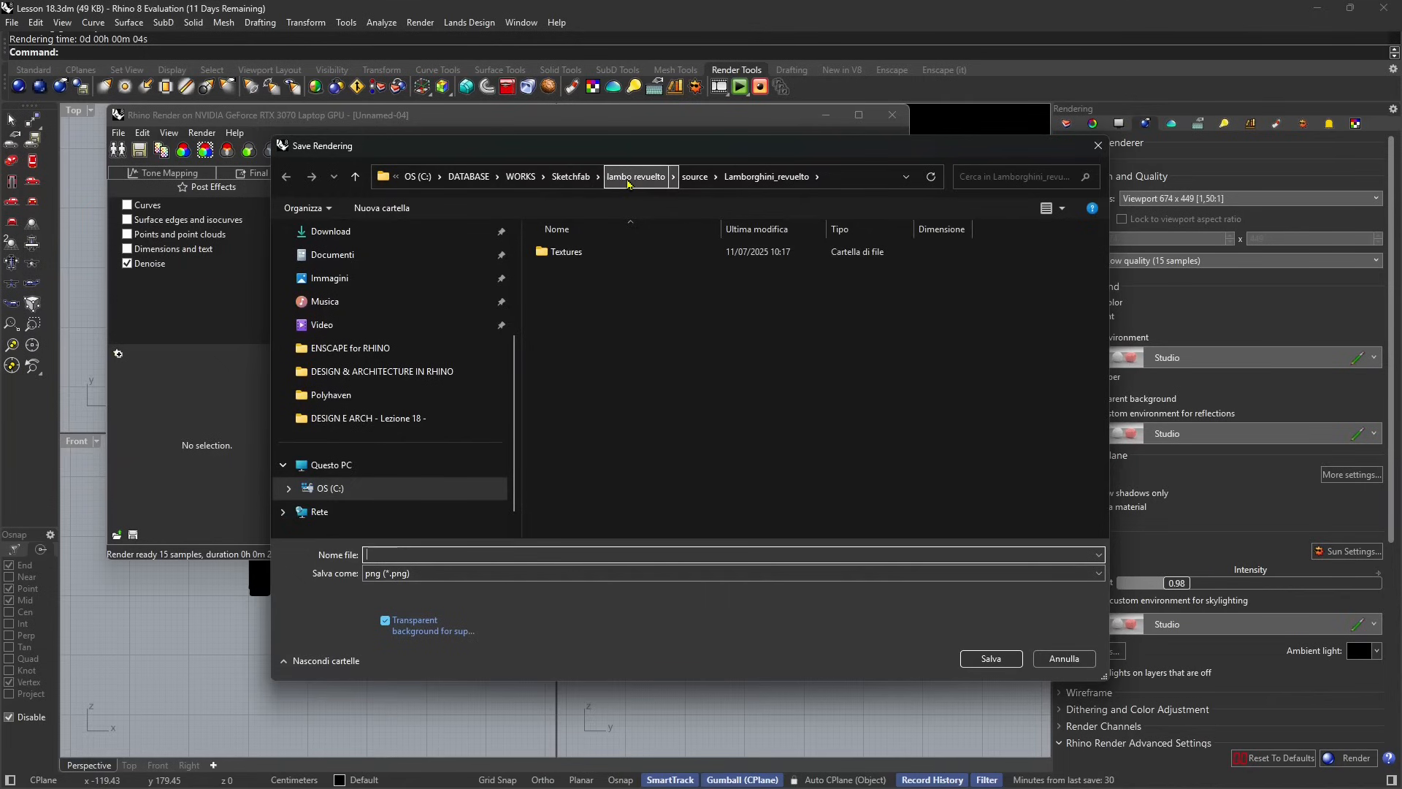
left_click(521, 176)
double_click(568, 252)
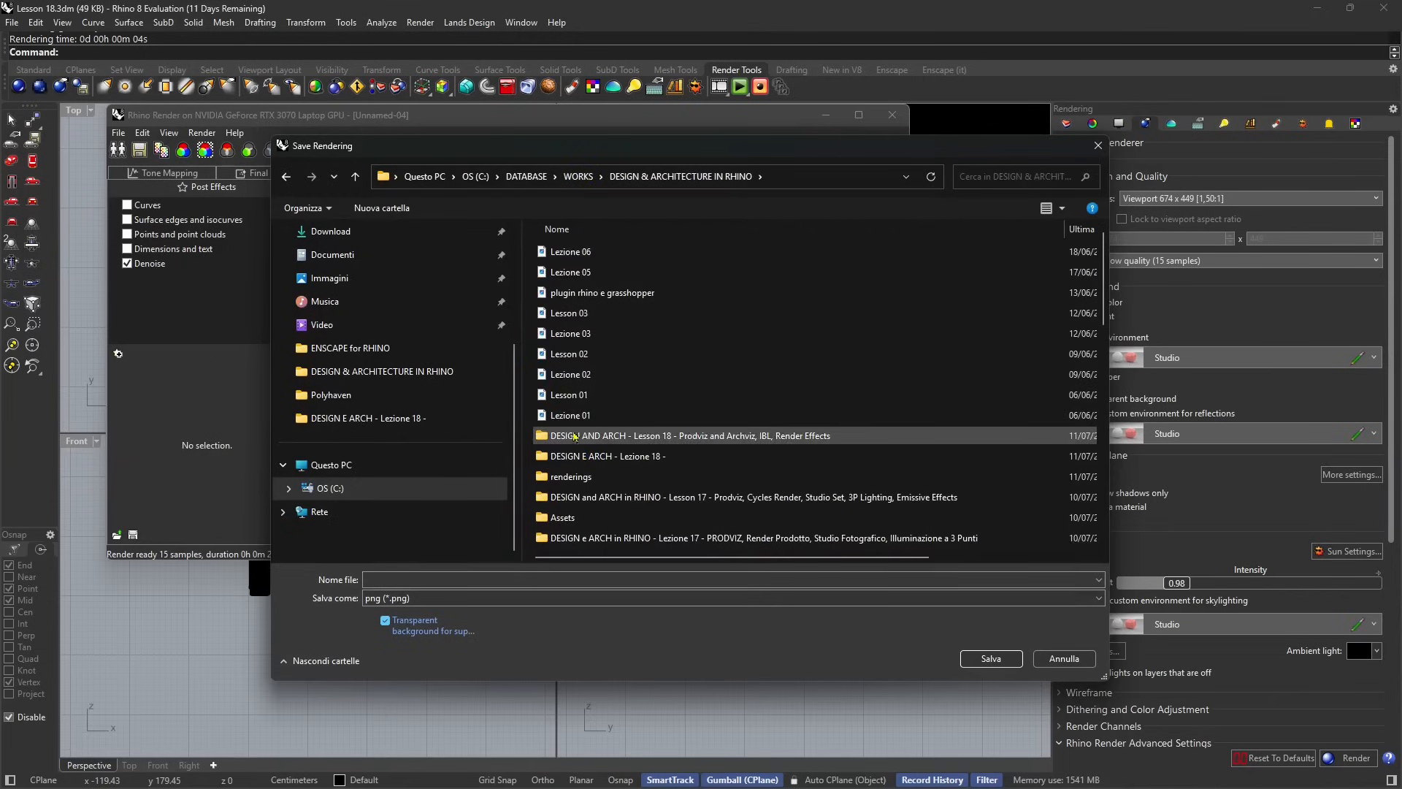
double_click(580, 478)
left_click(577, 292)
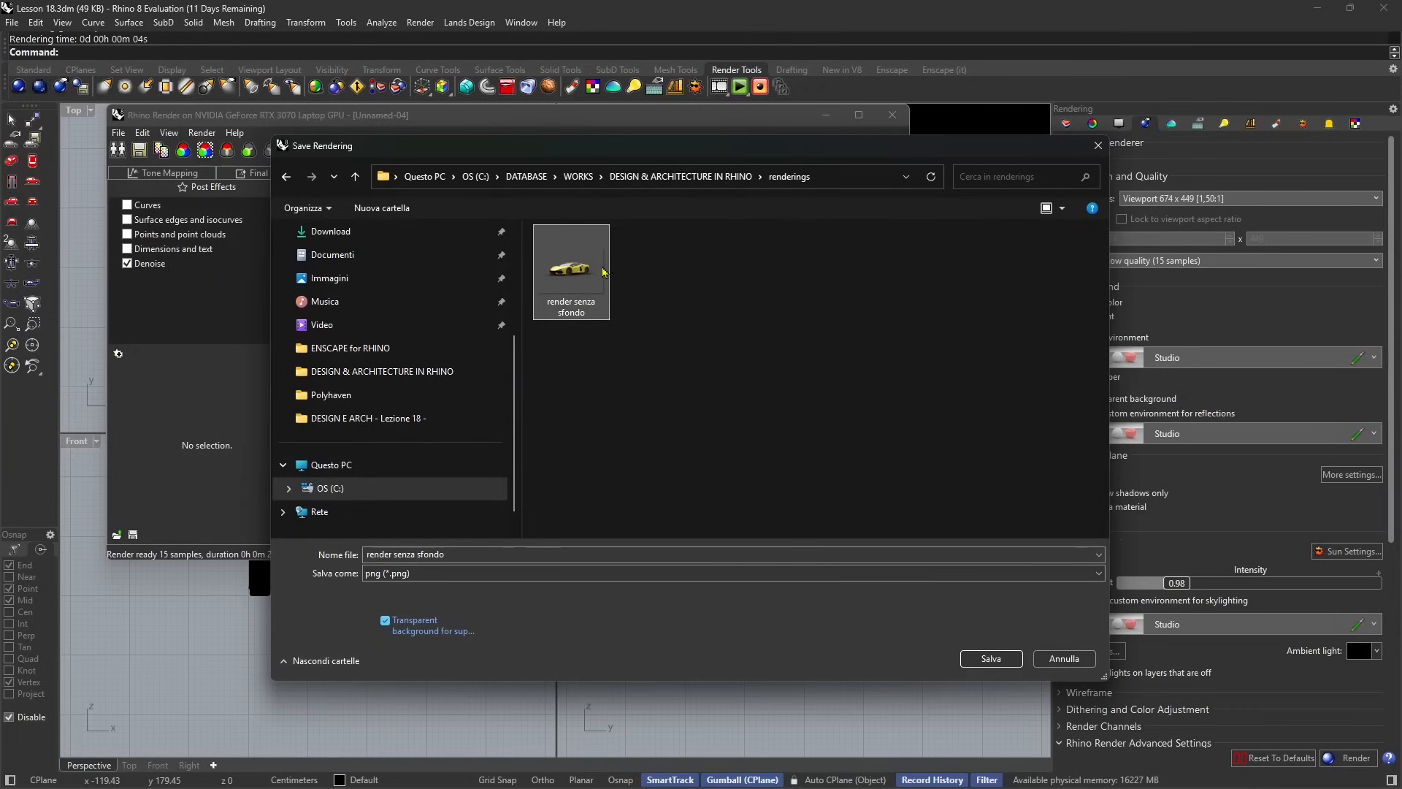
left_click(1099, 150)
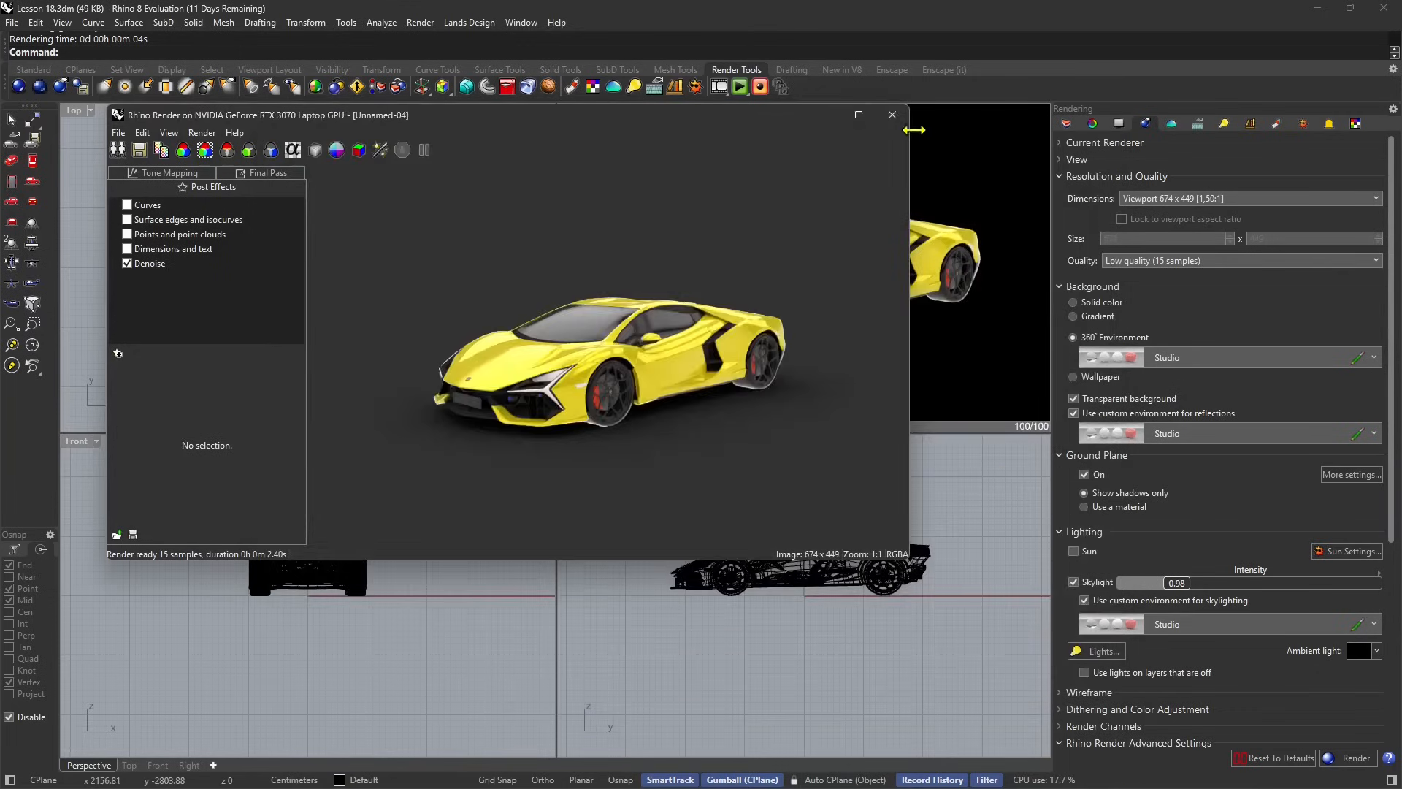
left_click(892, 114)
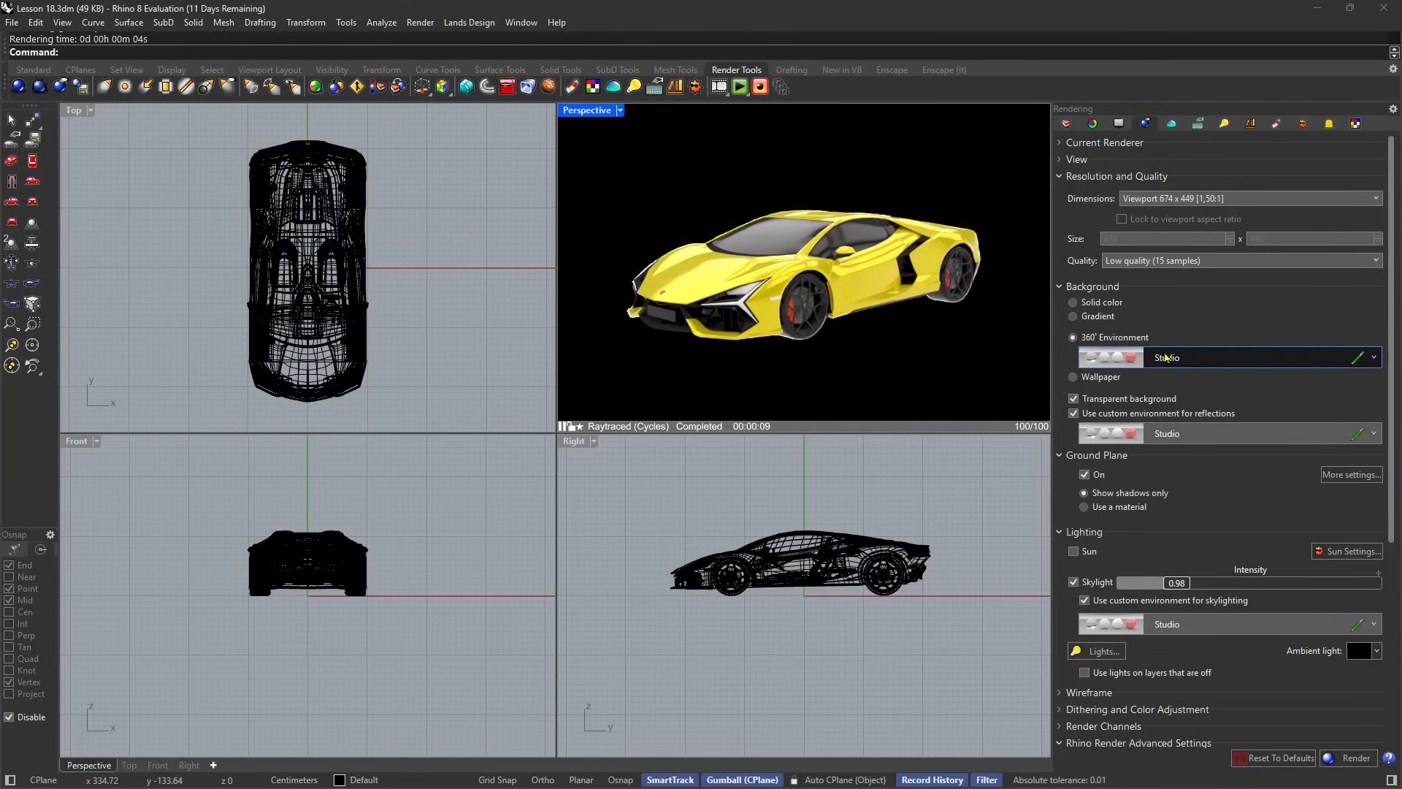
Import the StudioE environment from the Environment Library as the 360° background, and turn off Transparent background
left_click(1375, 360)
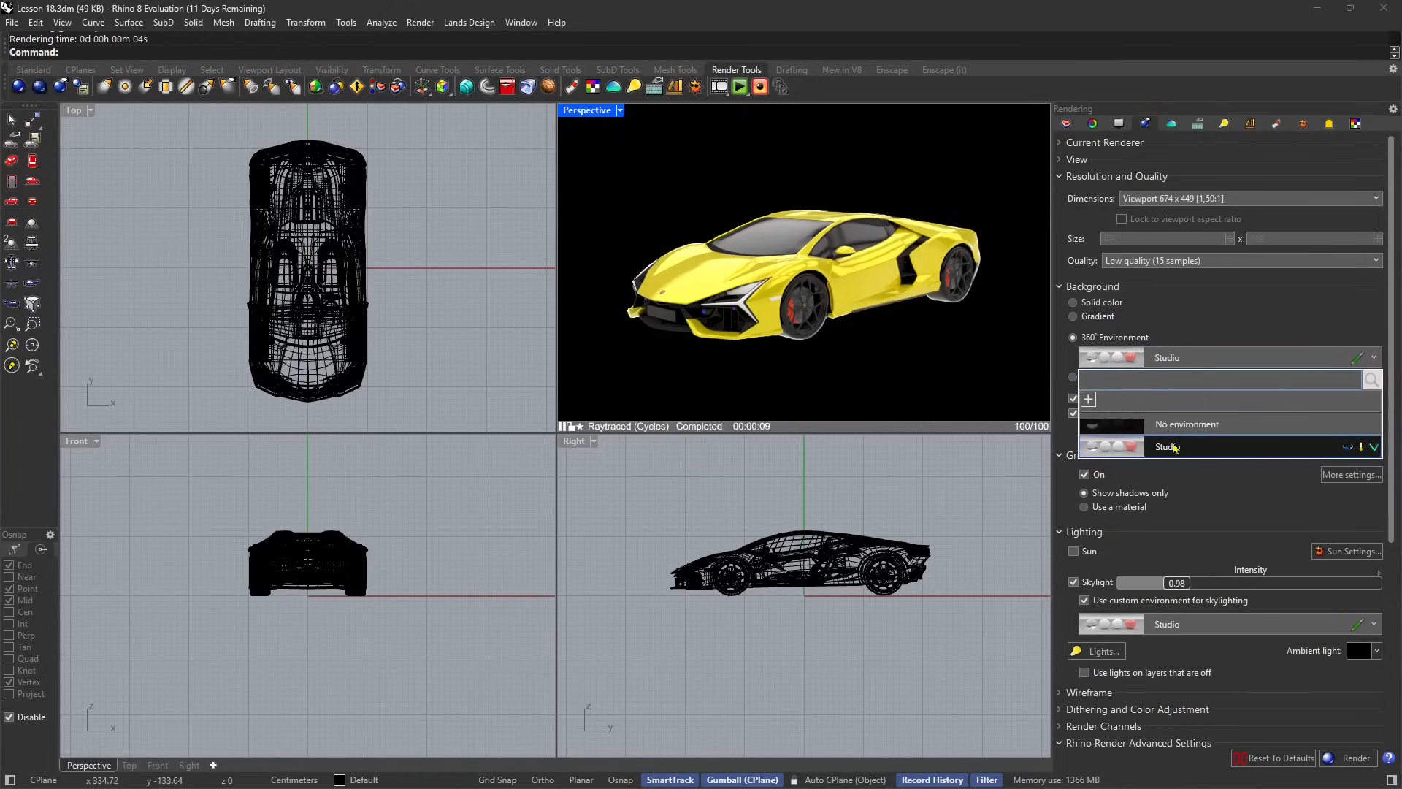
left_click(1089, 399)
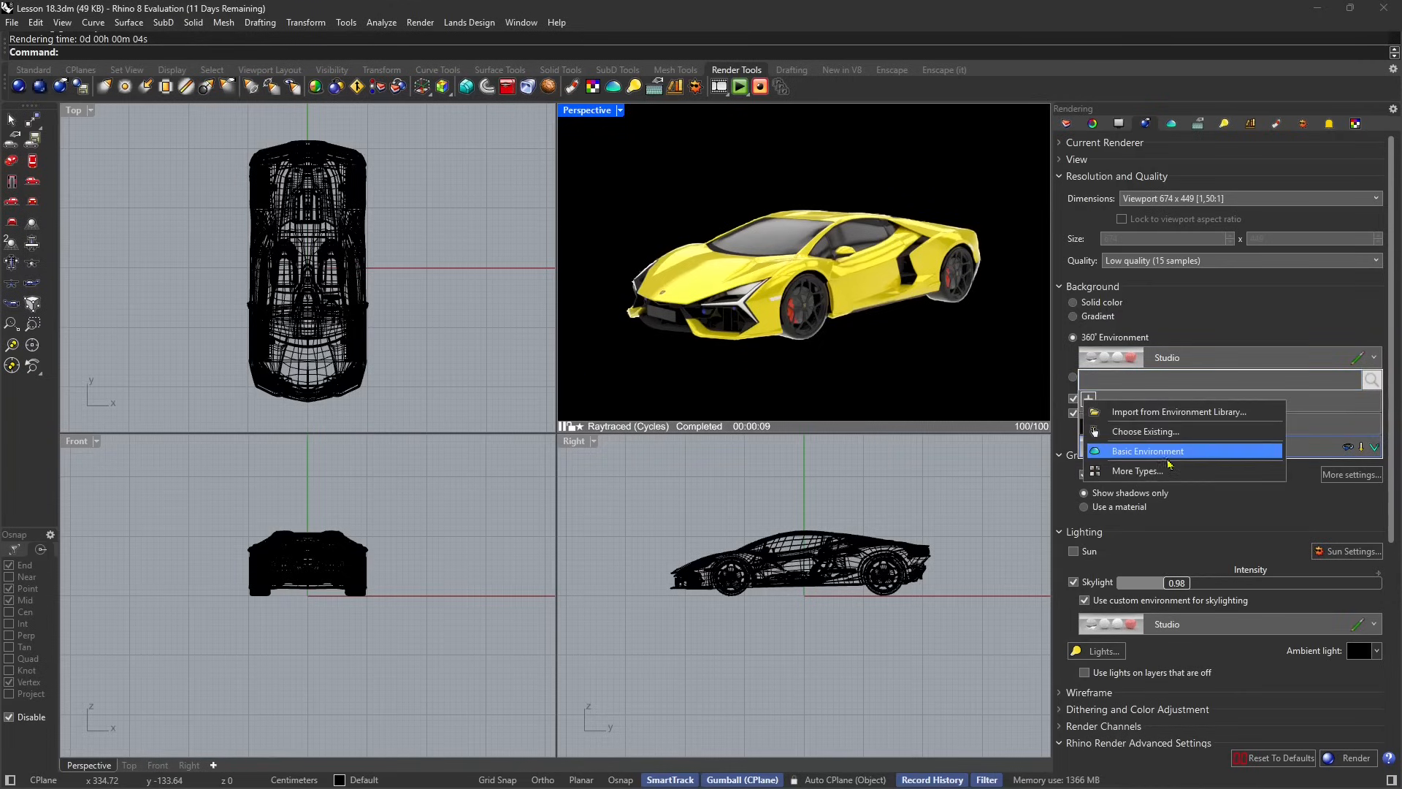
left_click(1148, 413)
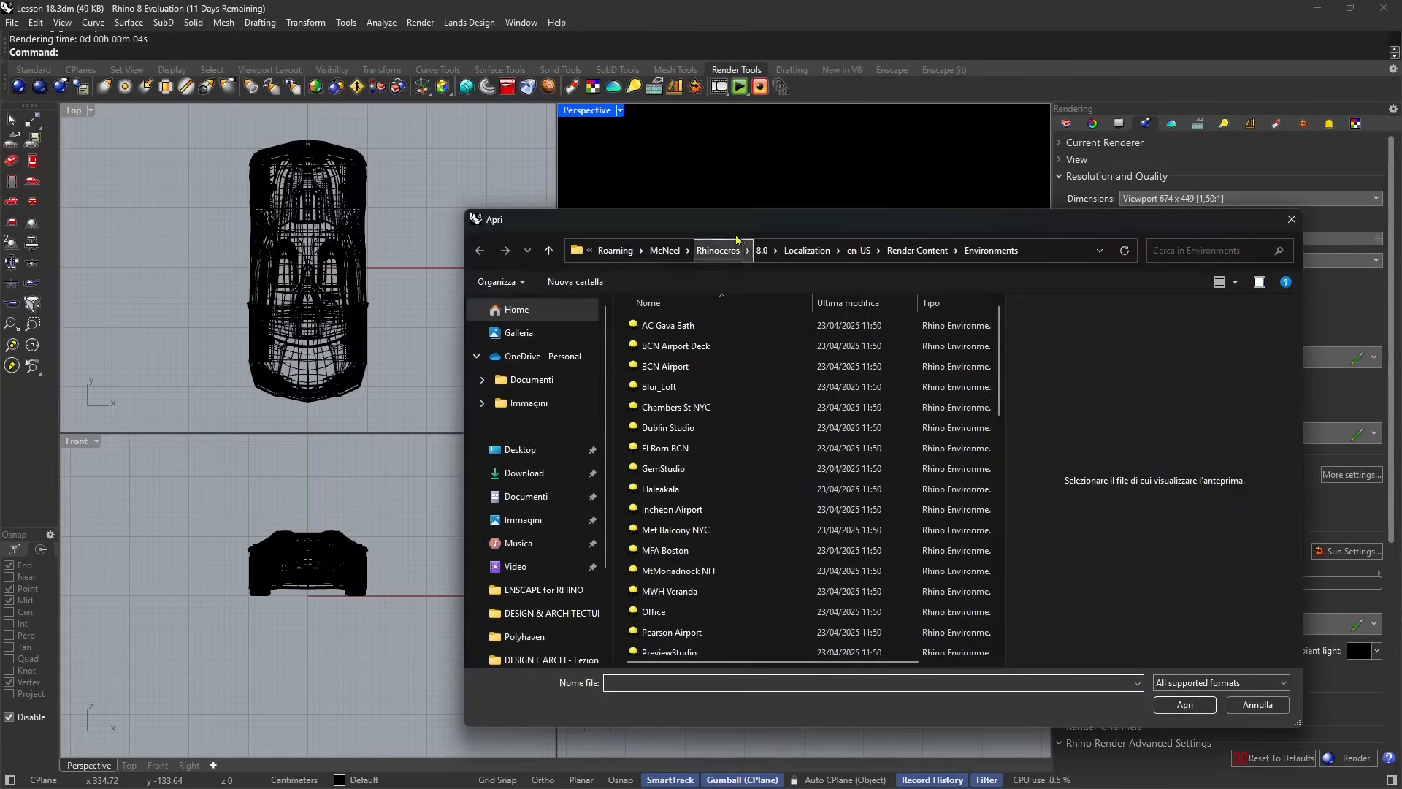
scroll(551, 391, "down", 3)
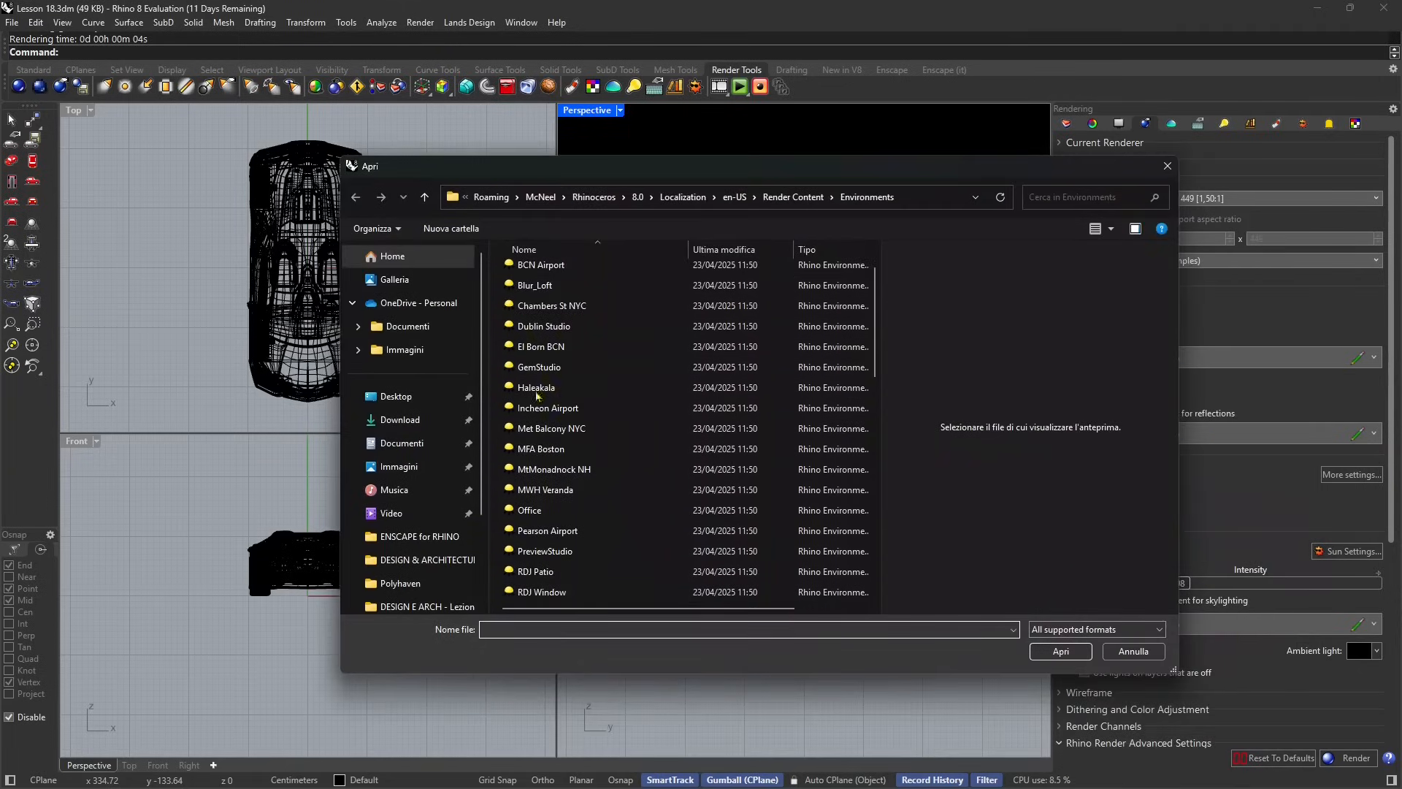
scroll(542, 432, "down", 4)
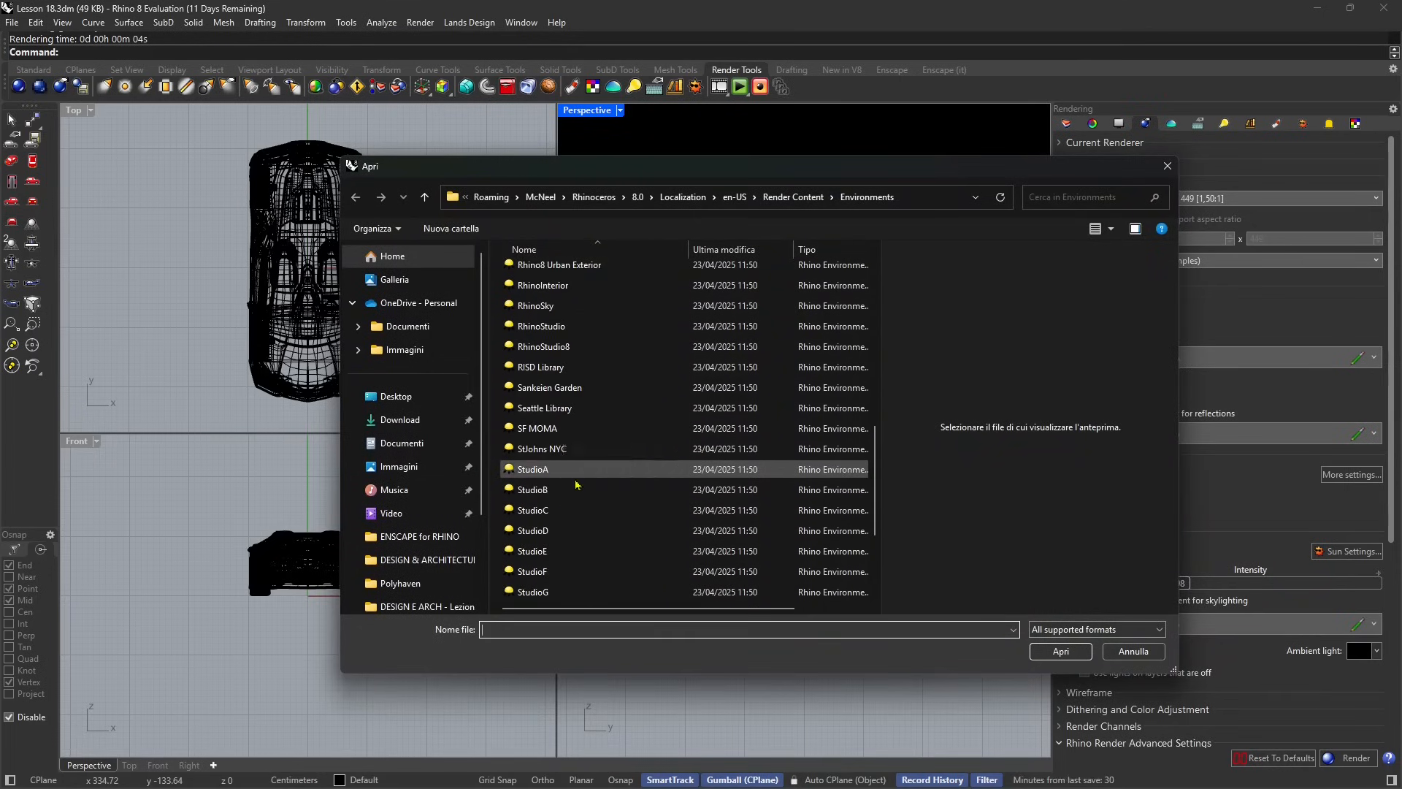
scroll(577, 485, "down", 4)
left_click(558, 408)
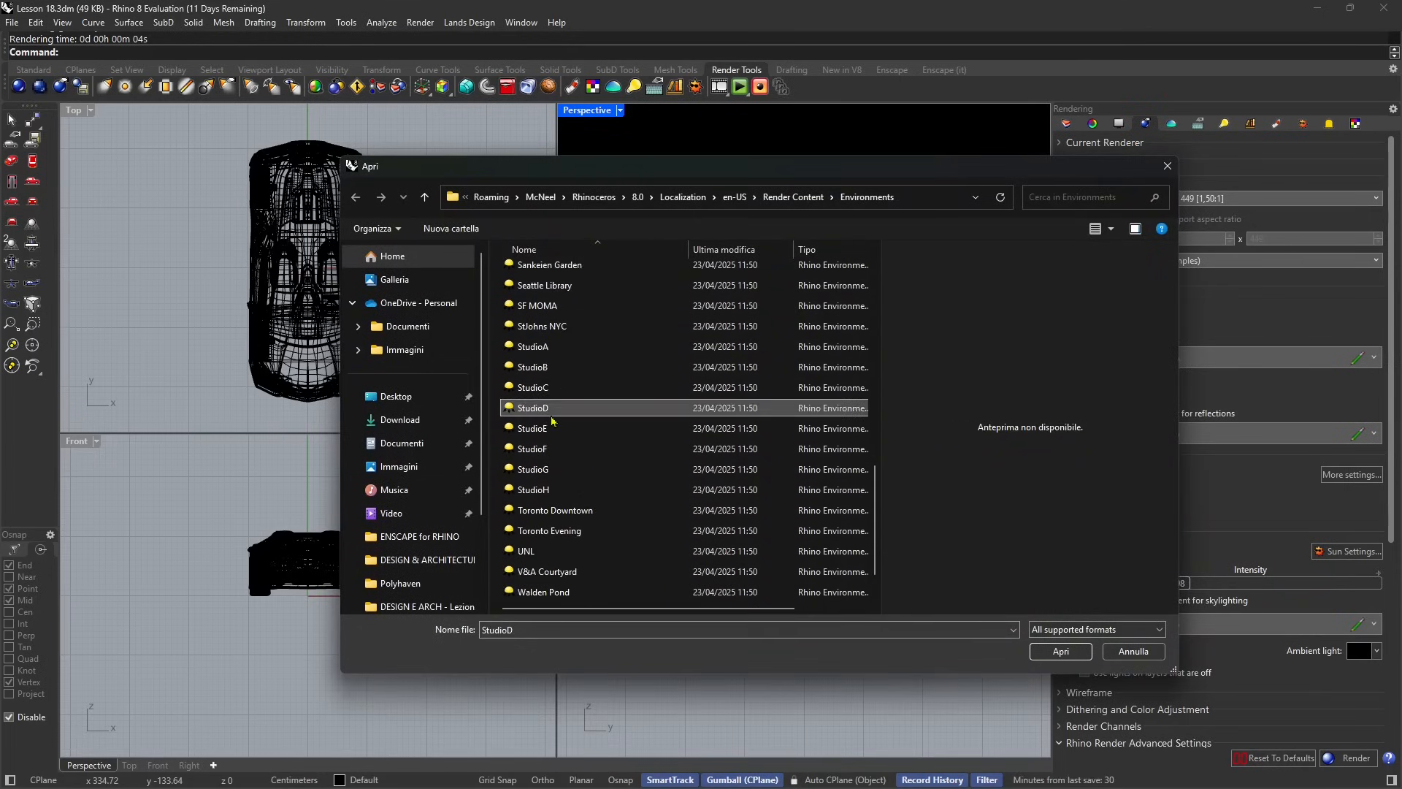
left_click(562, 429)
left_click(1059, 651)
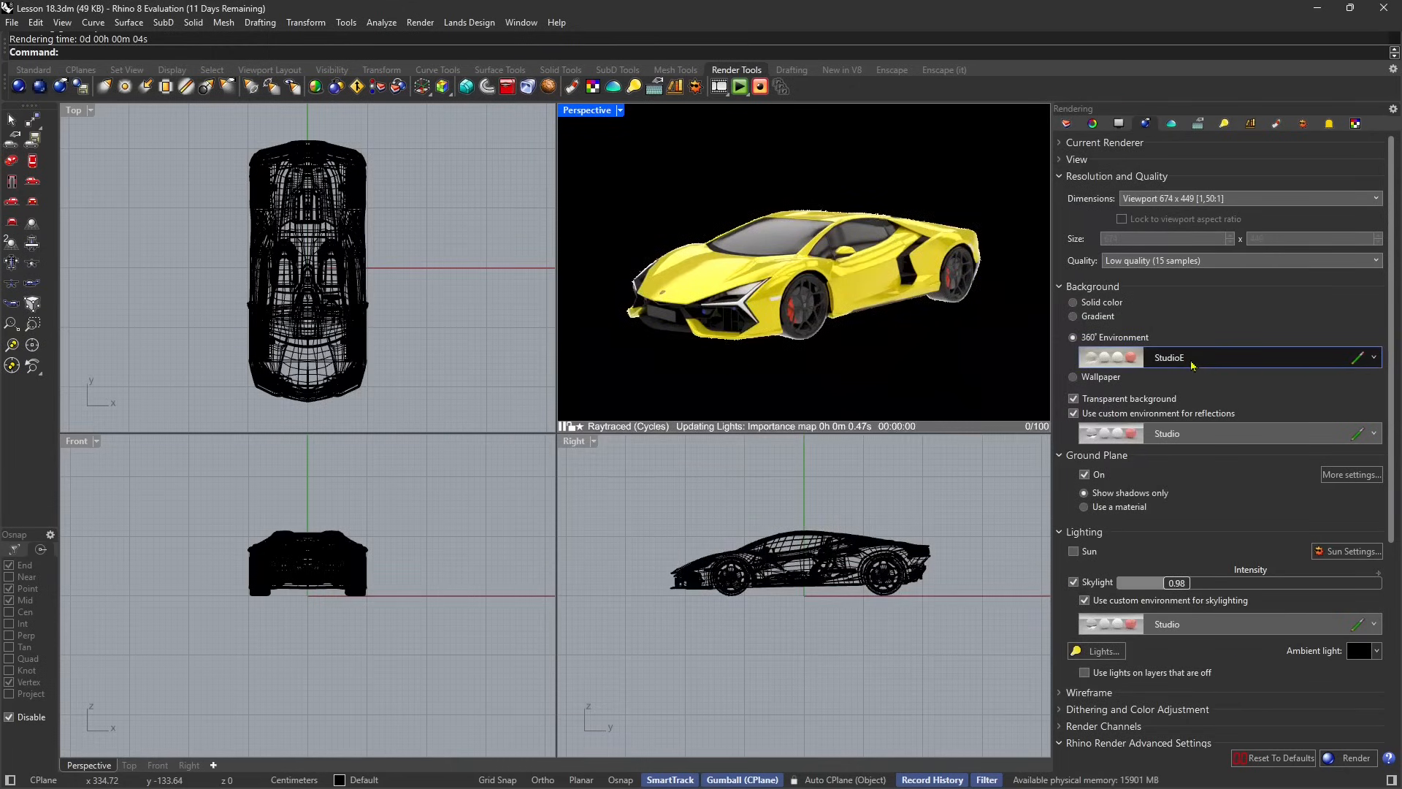
left_click(1074, 400)
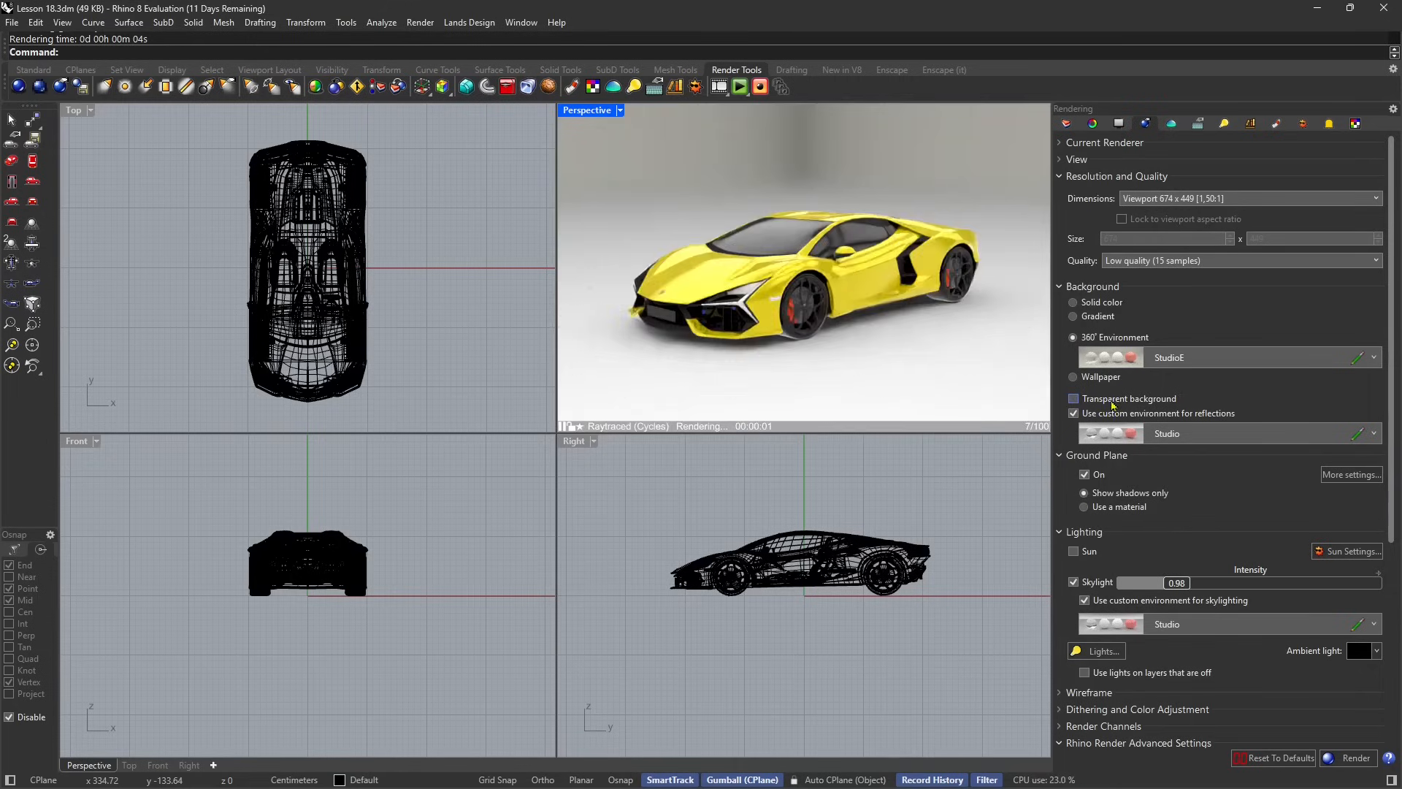
right_click_drag(836, 261, 840, 303)
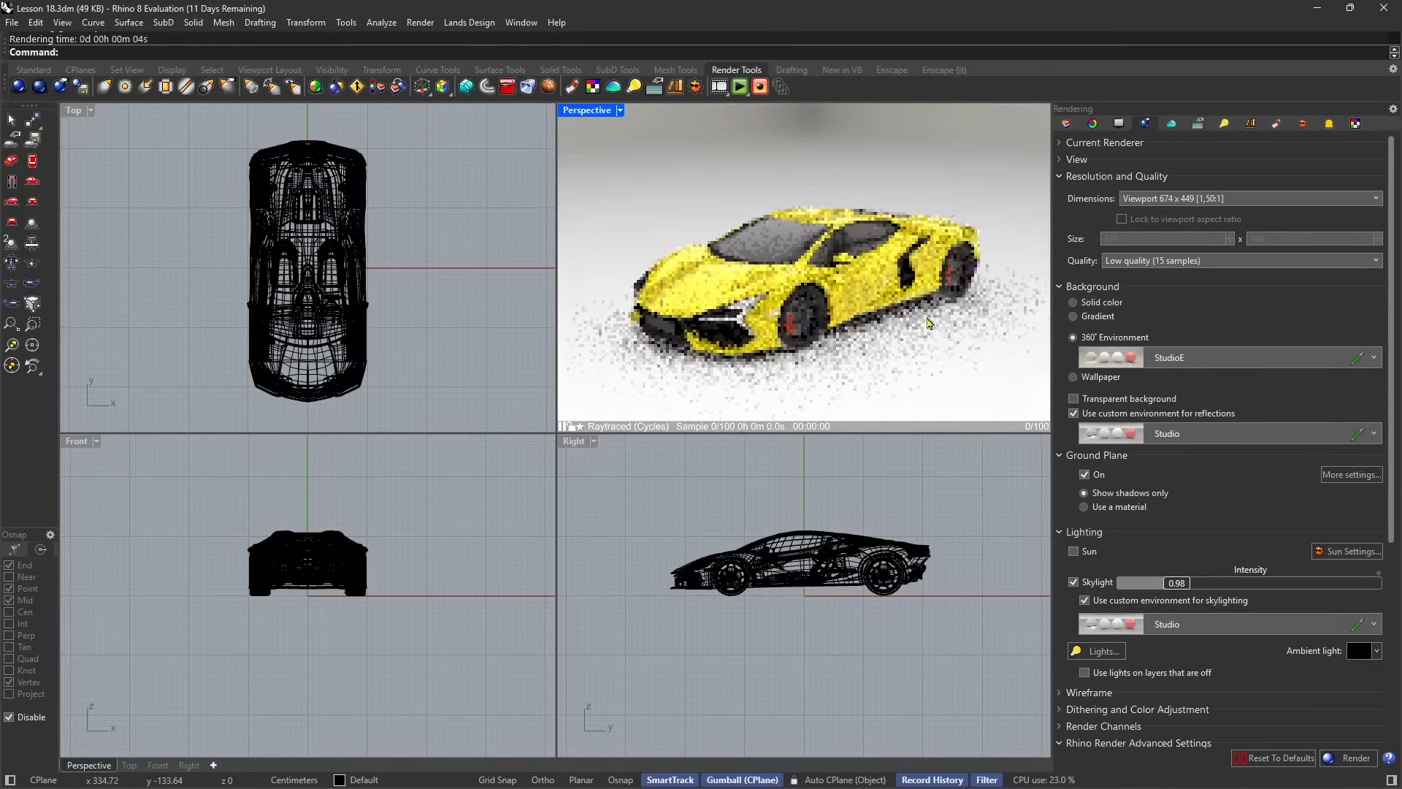
Edit the StudioE background environment, setting its rotation to 111.8 and its intensity to 0.45, and close its editor
left_click(1188, 358)
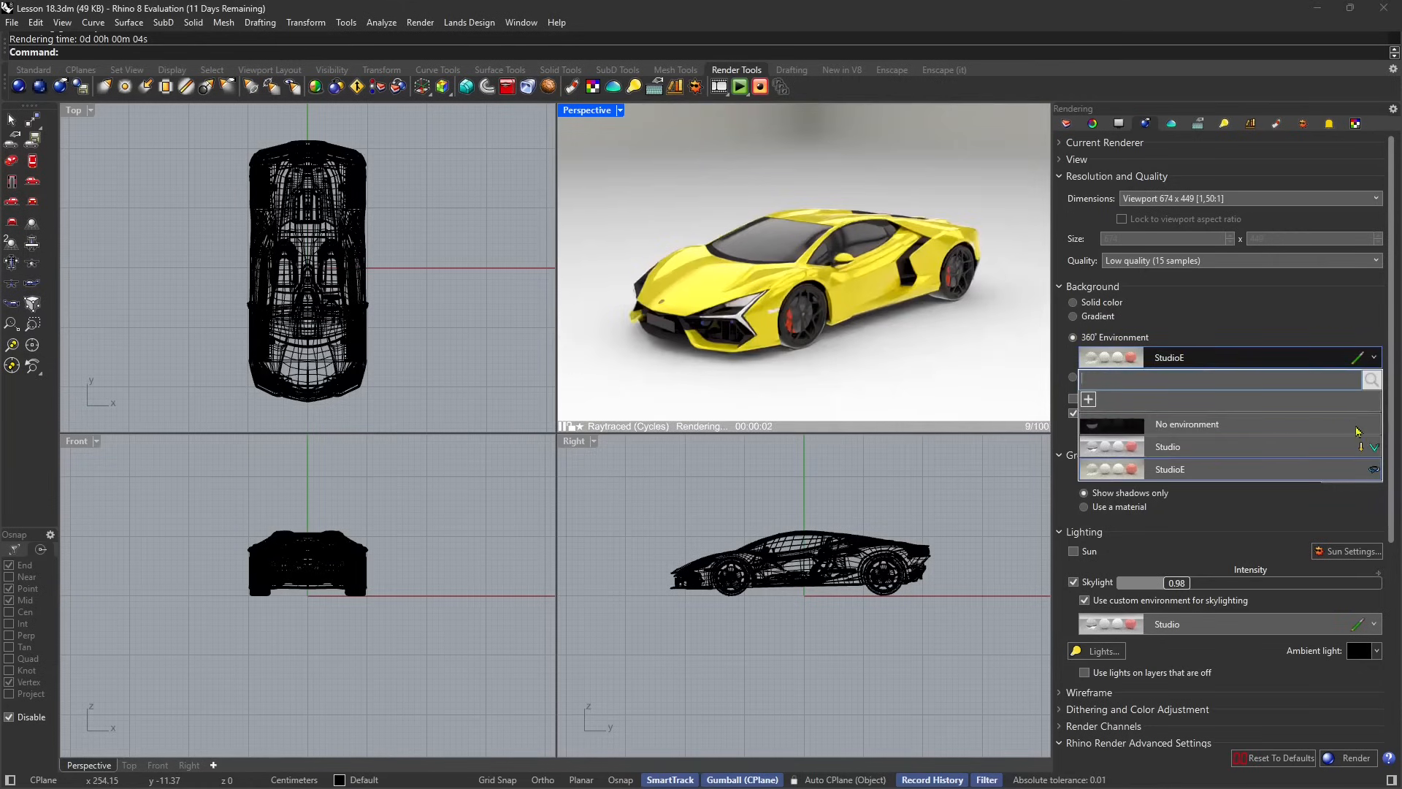
left_click(1358, 359)
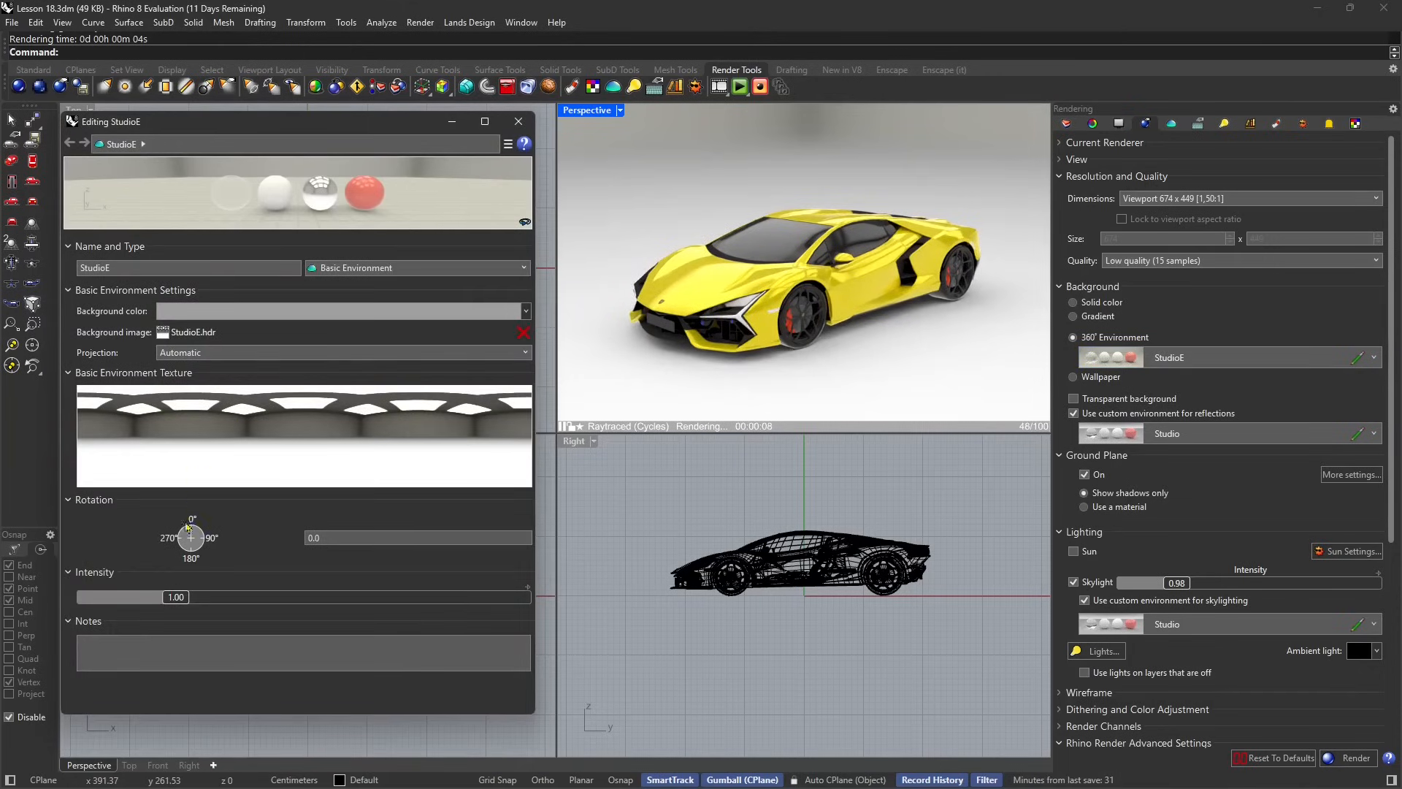
left_click(198, 540)
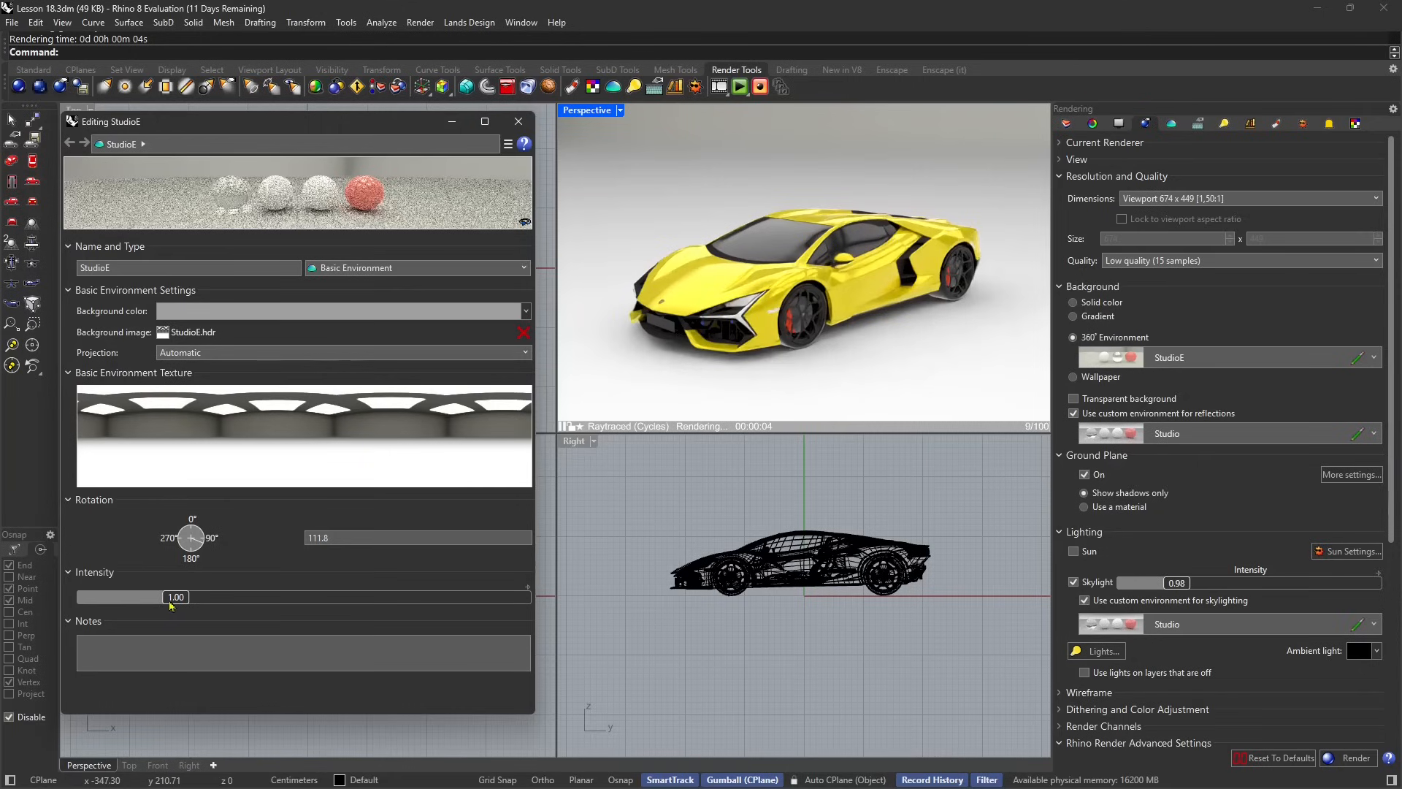
left_click_drag(170, 604, 131, 608)
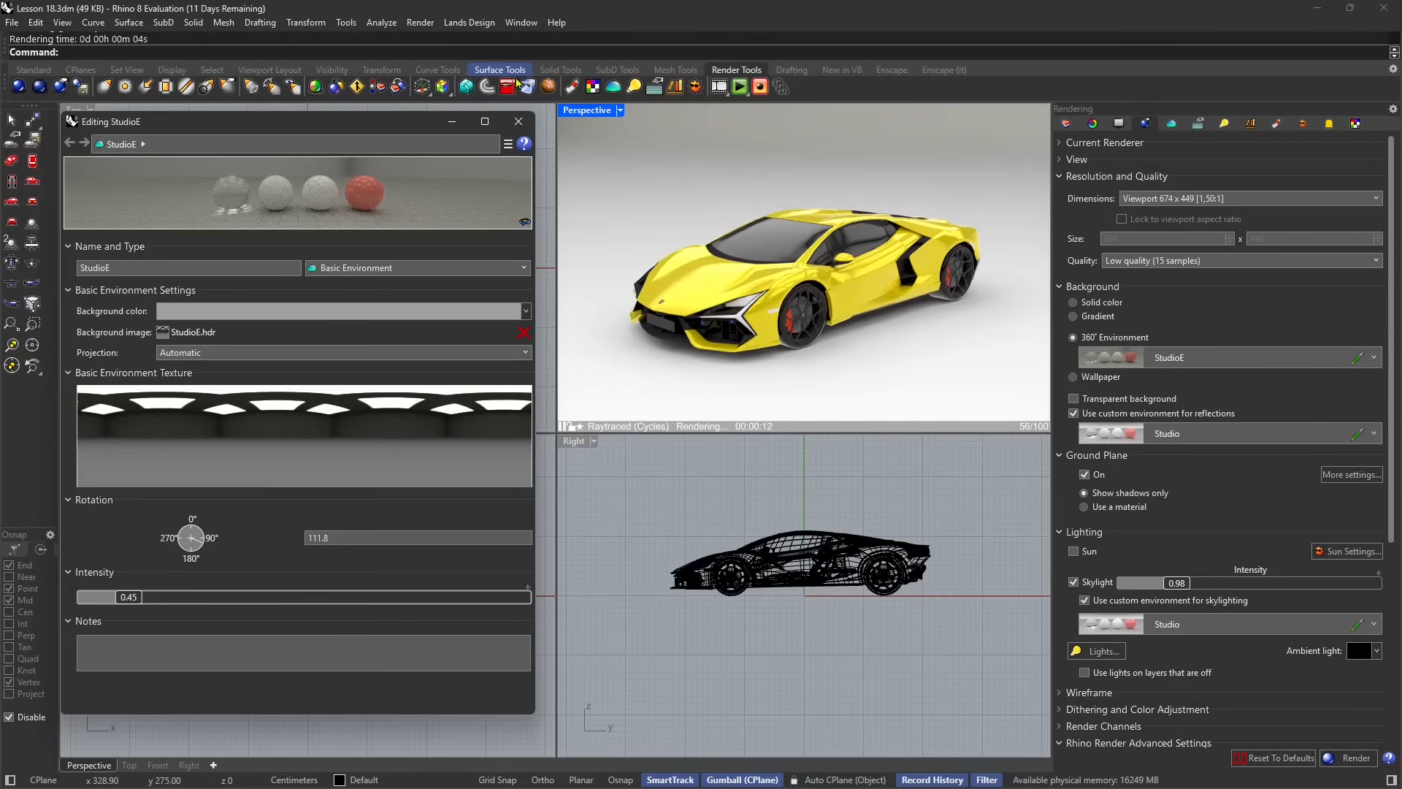
left_click(518, 126)
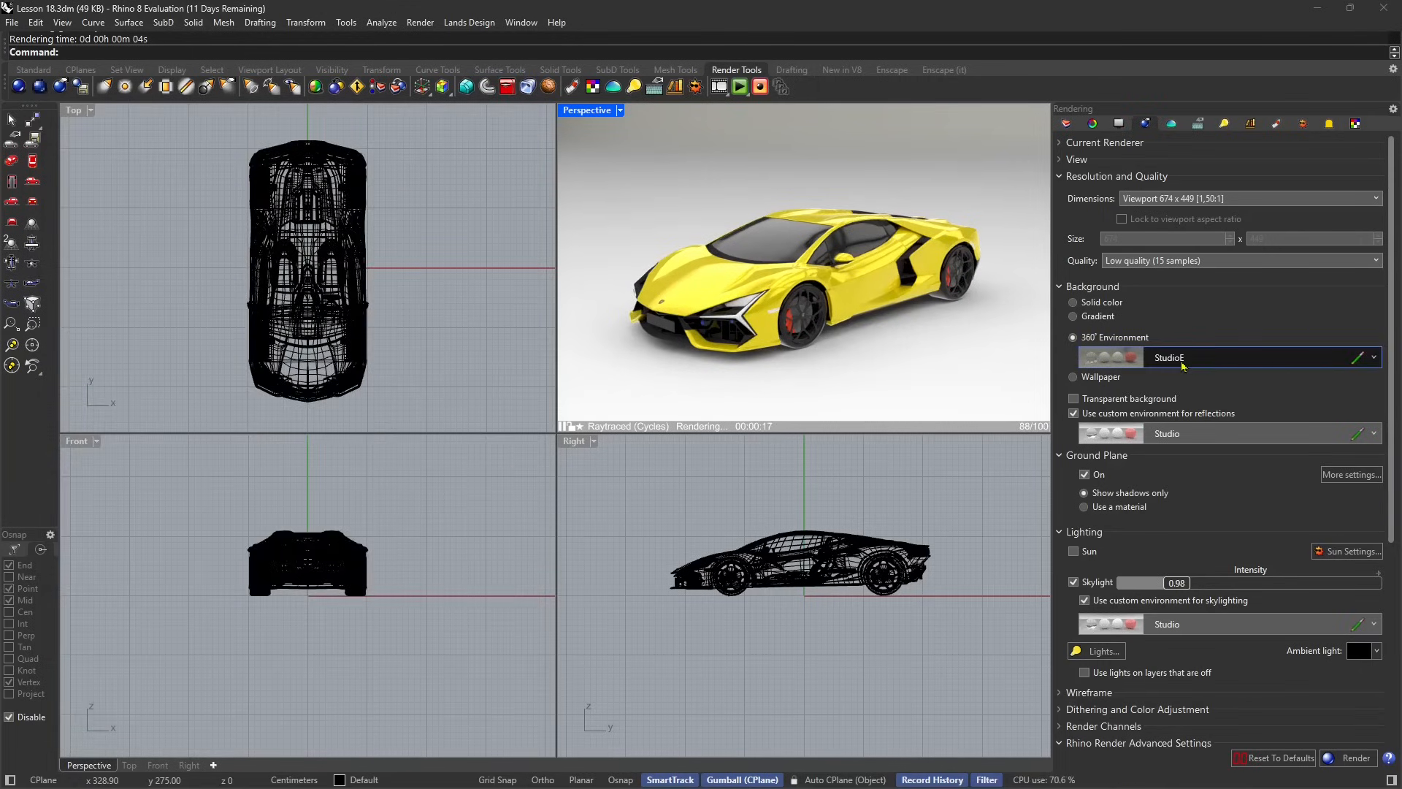
Open the options for adding another environment to the 360° Environment background
left_click(1374, 358)
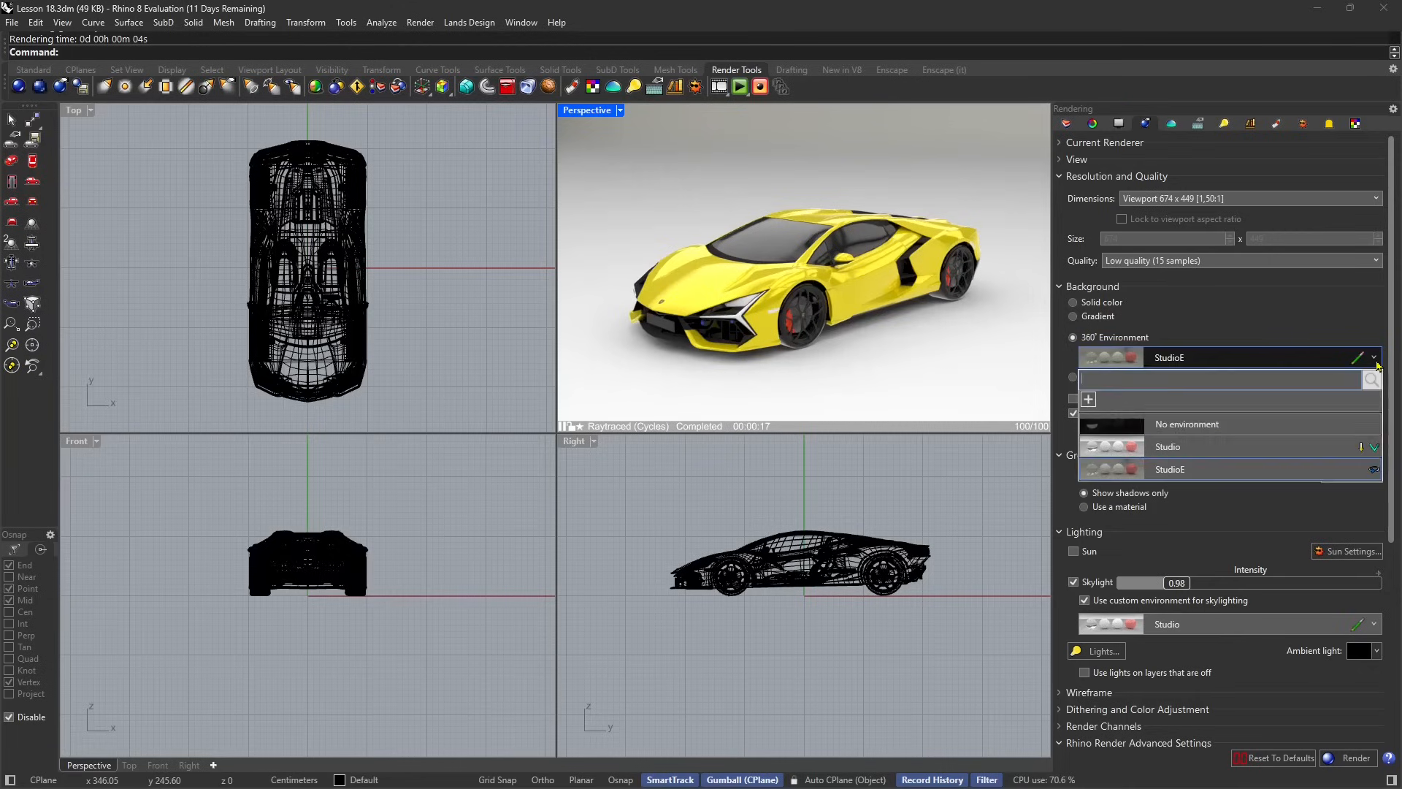
left_click(1087, 400)
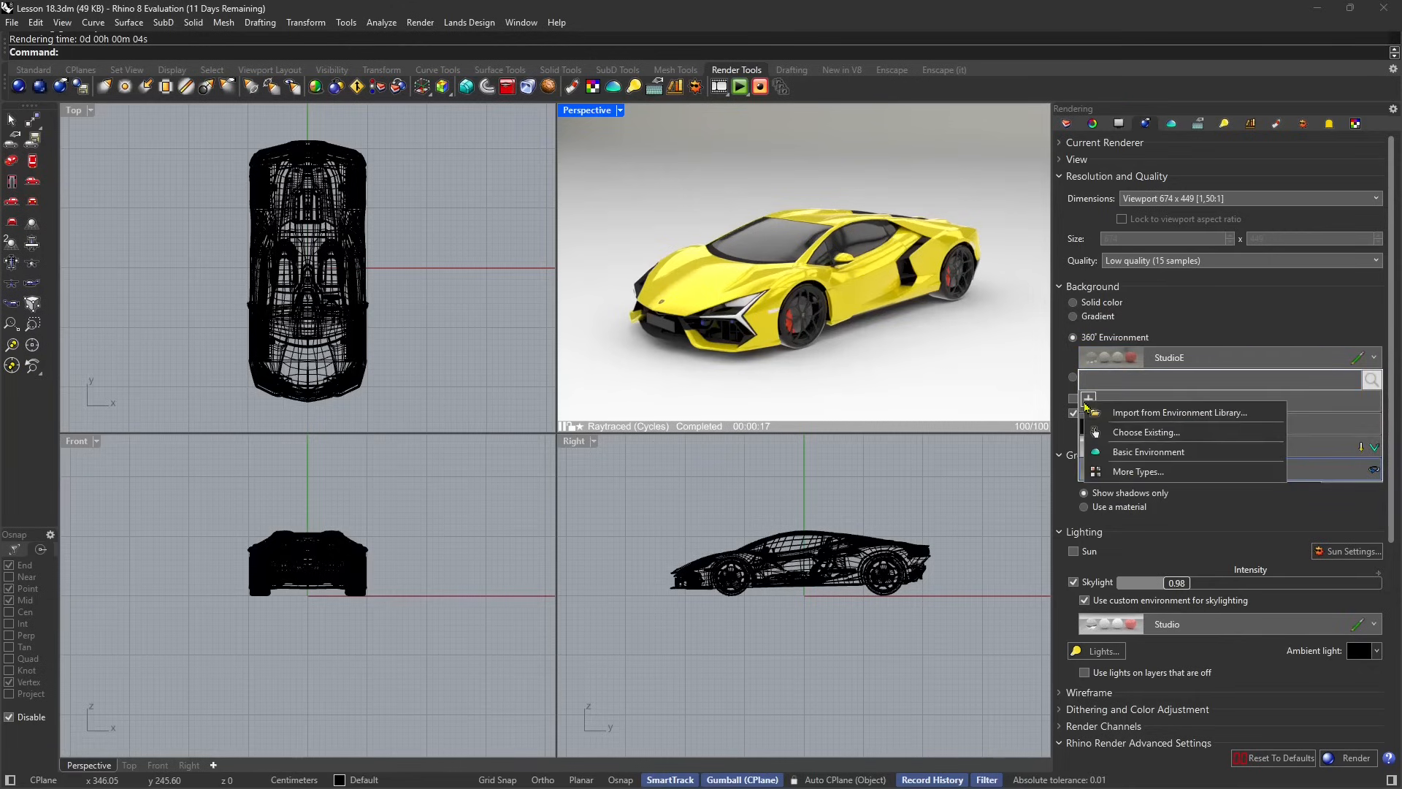